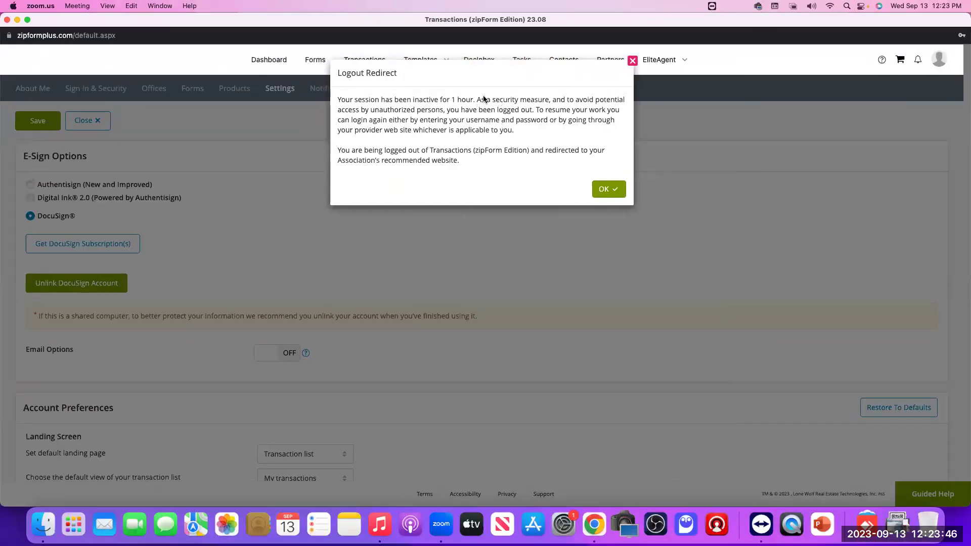
Step: Acknowledge the logout notice, exit full screen and minimize zipForm to reveal Chrome
left_click(606, 191)
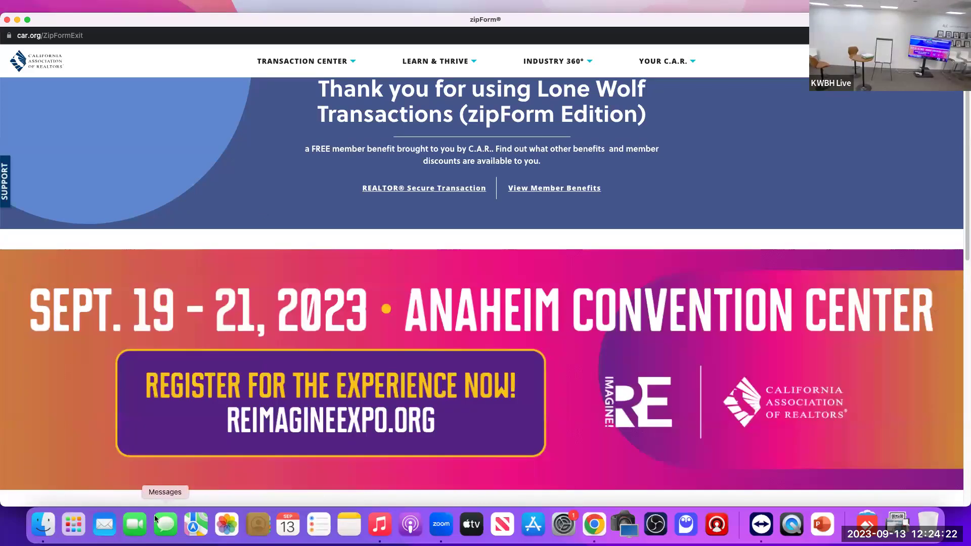
left_click(27, 26)
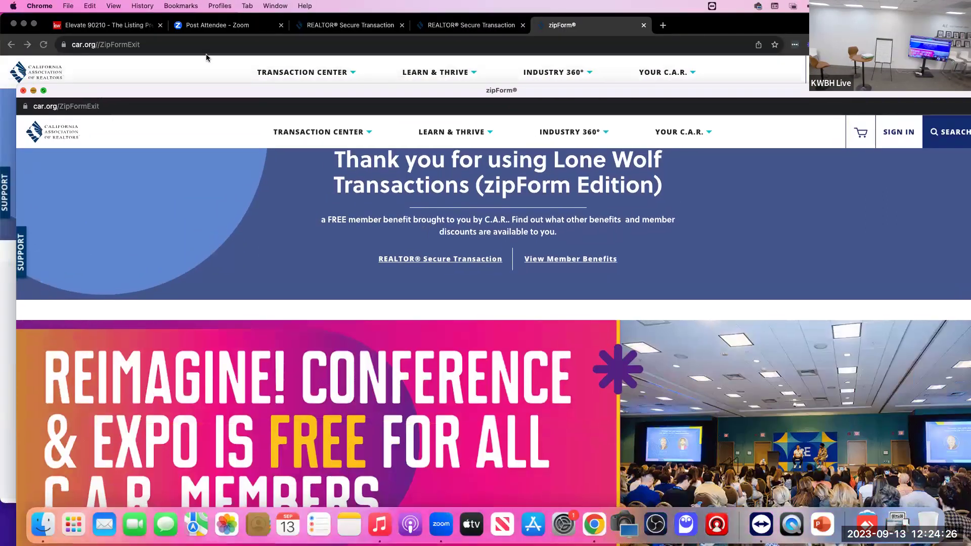
left_click(33, 90)
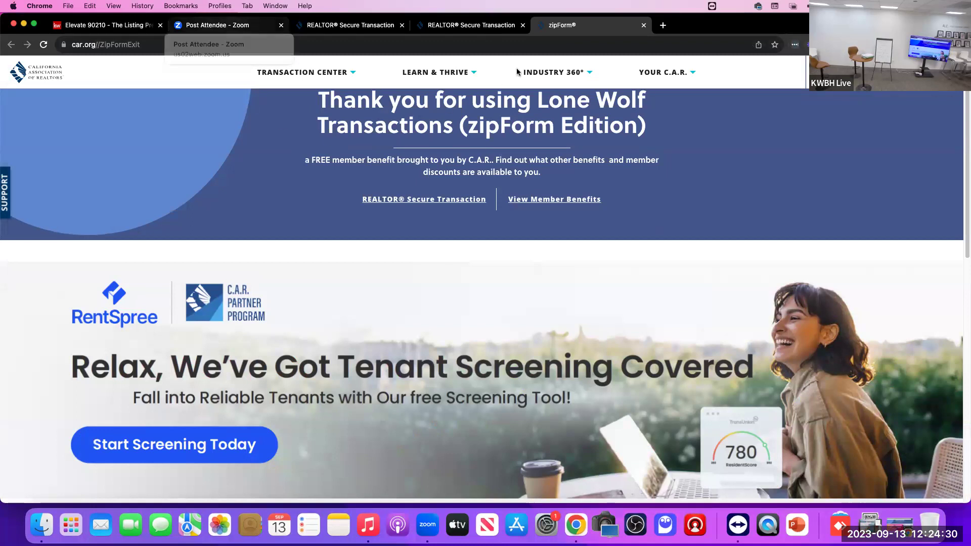
Step: Open a new Chrome tab and load themls.com
key("super+t")
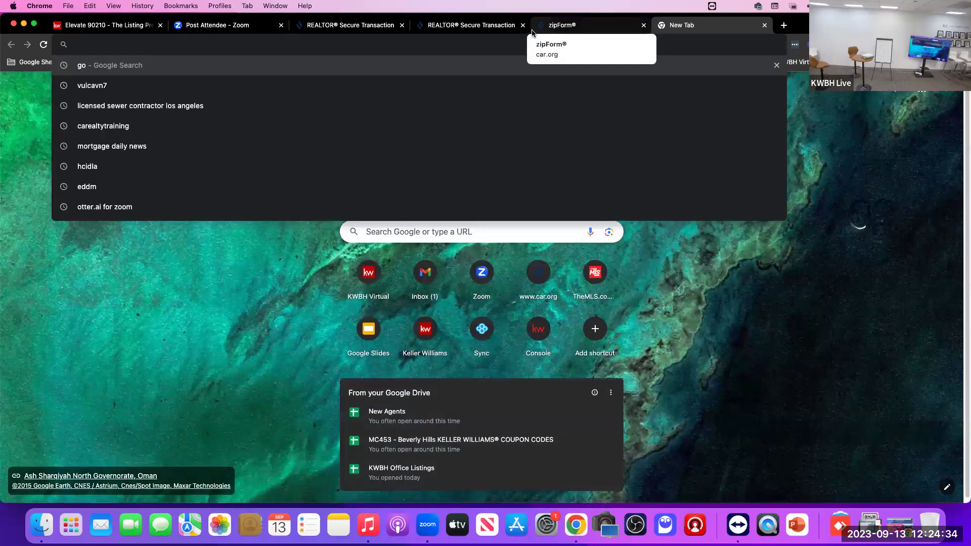
type("the")
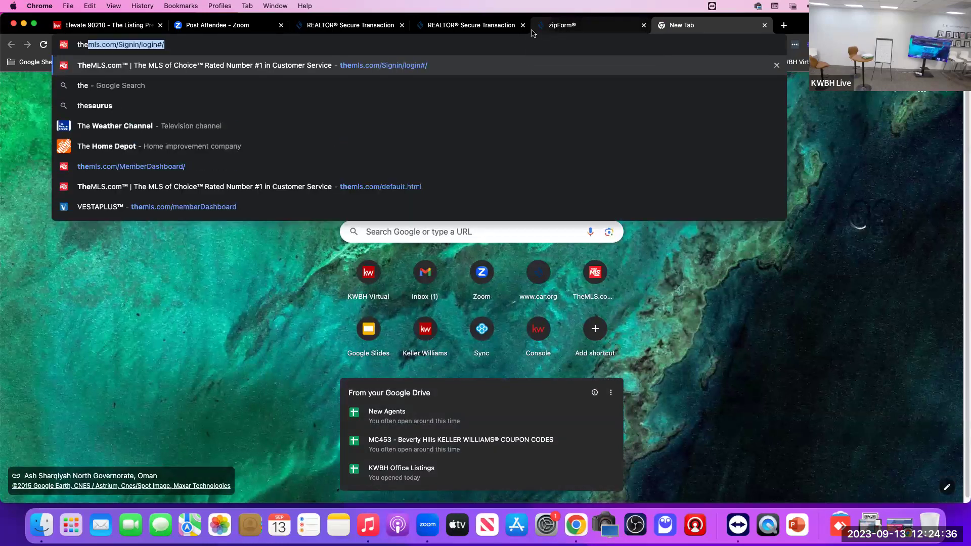
type("mls.com")
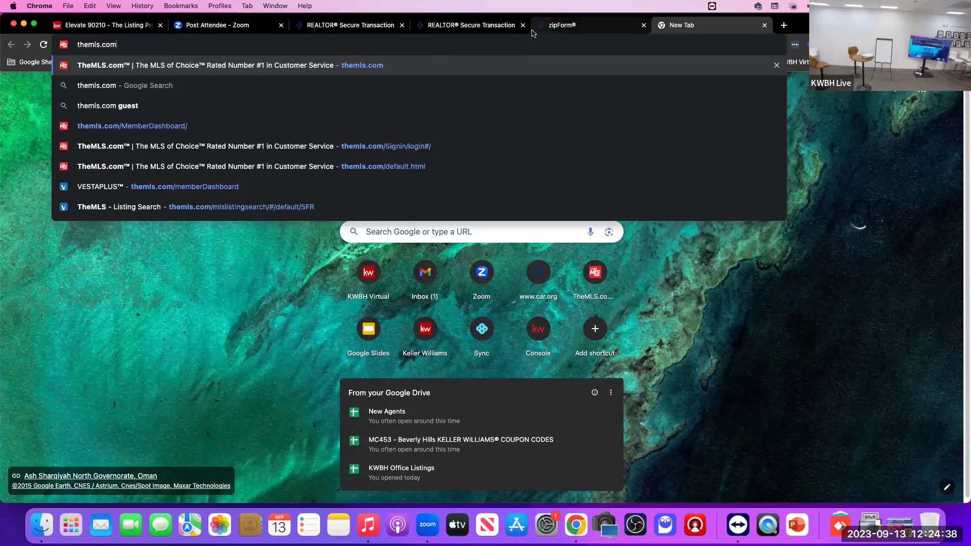
key("Return")
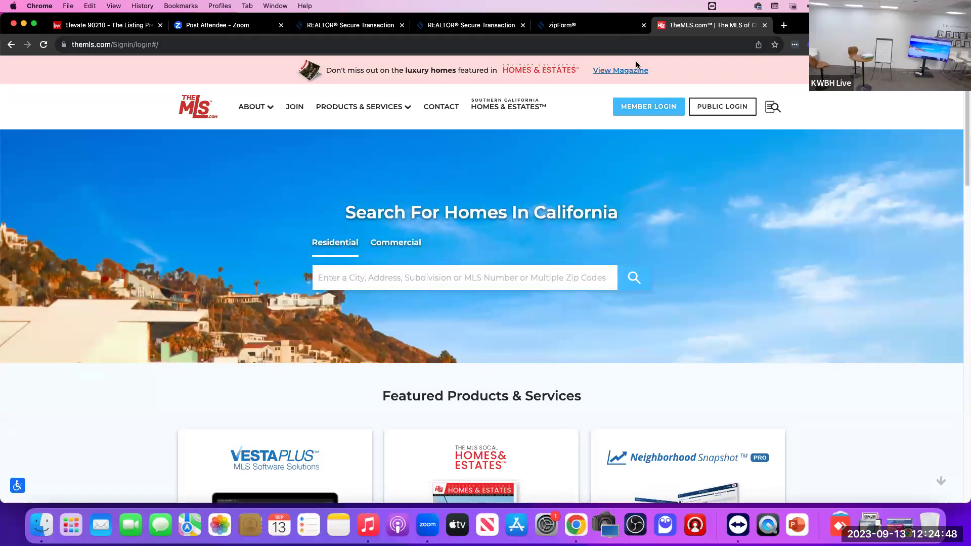
Step: Sign in through MEMBER LOGIN with a different member ID and the account password
left_click(647, 105)
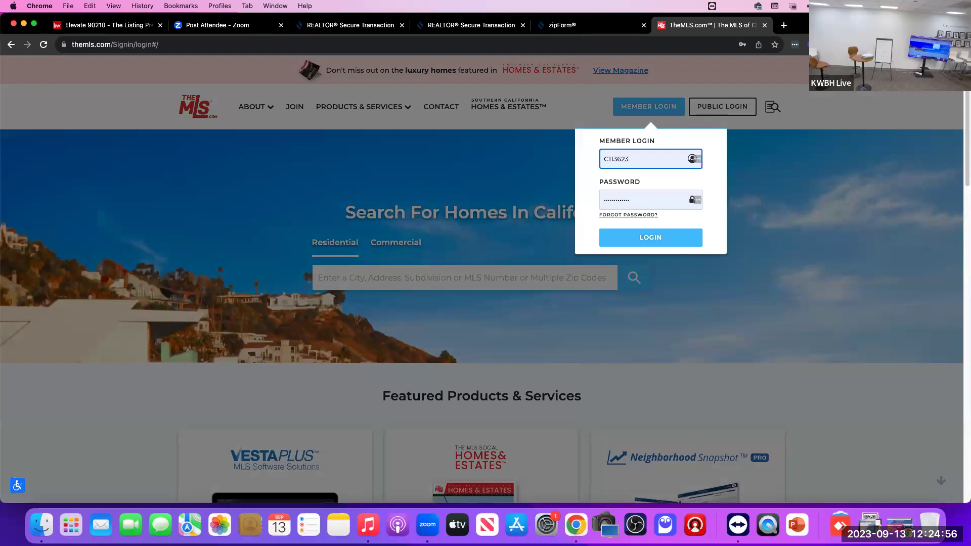
double_click(643, 160)
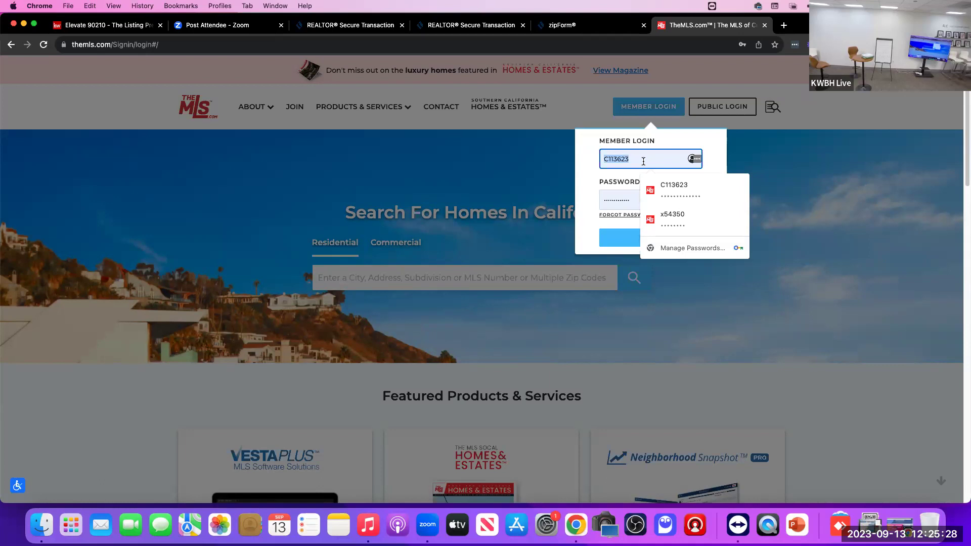
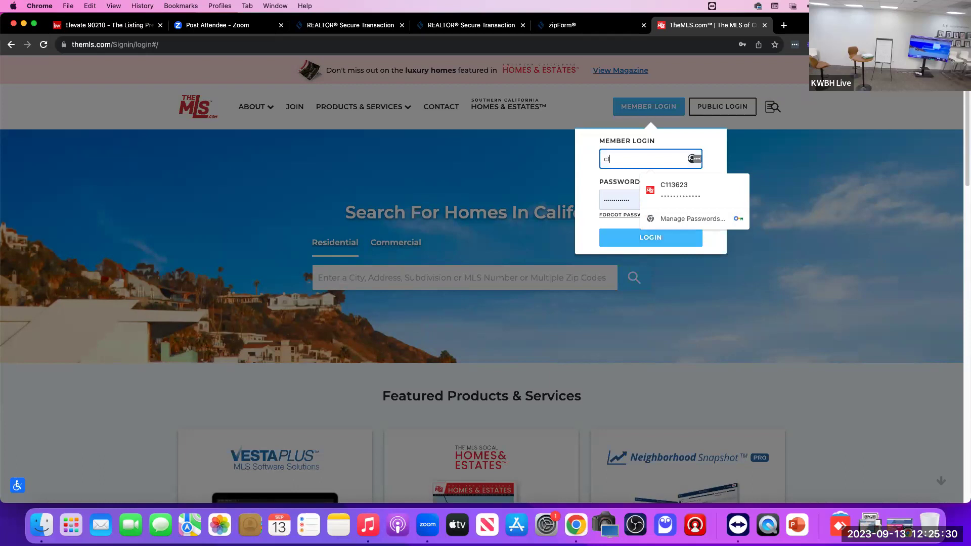
key("Tab")
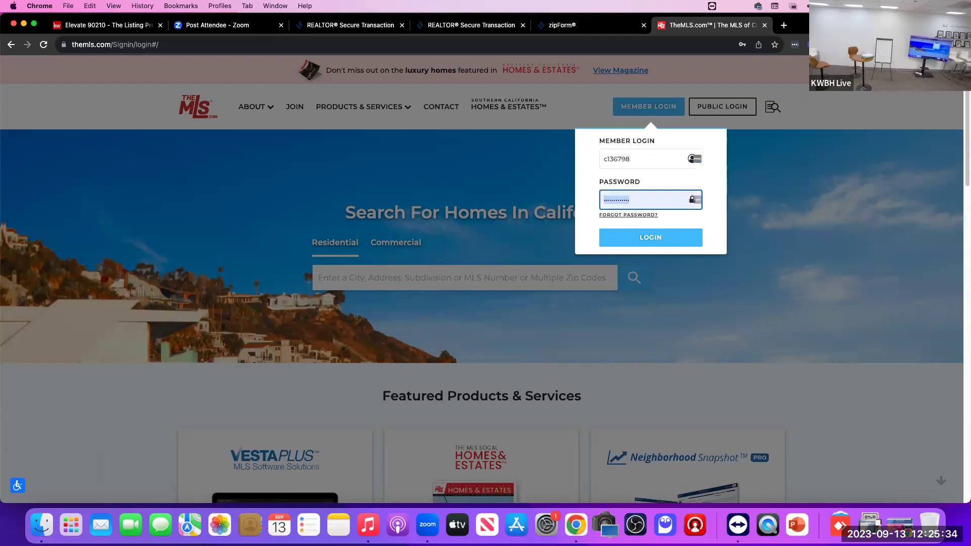
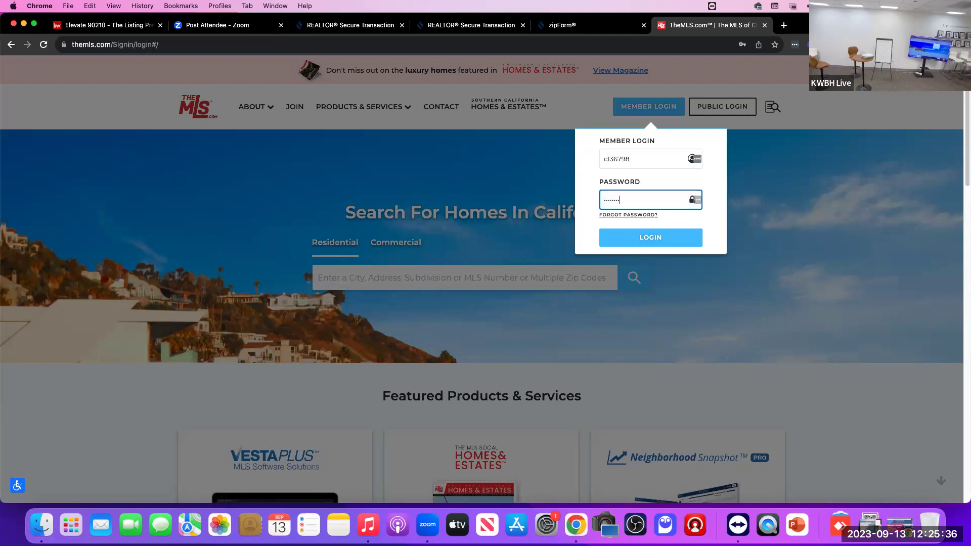
key("Return")
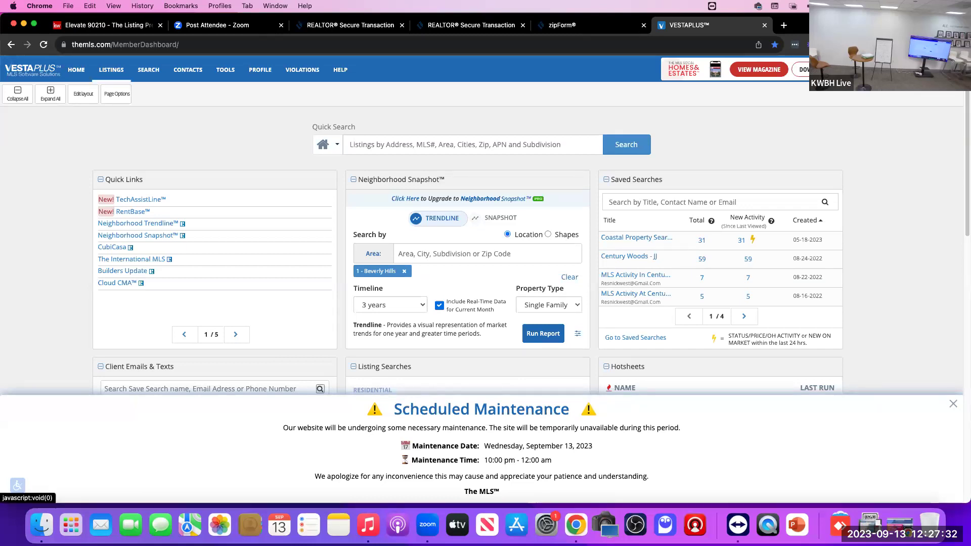
Step: Visit Listings > Photos (Listing/Agent), then go to Profile > Listing Headers
left_click(111, 70)
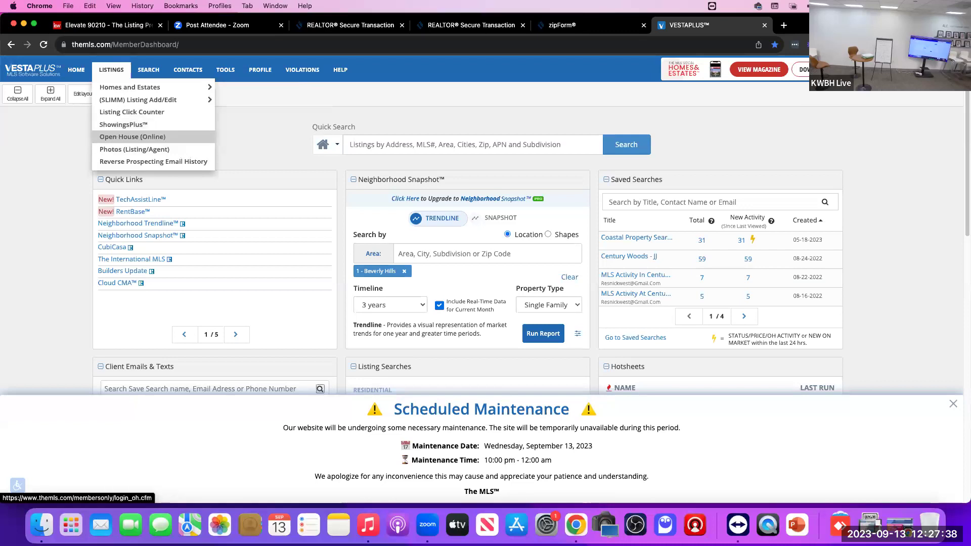
left_click(135, 149)
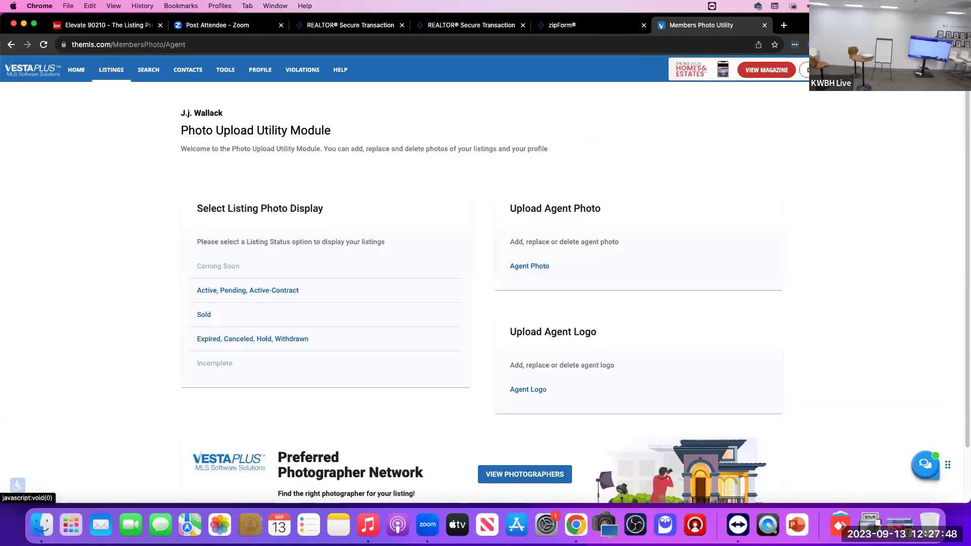
mouse_move(112, 69)
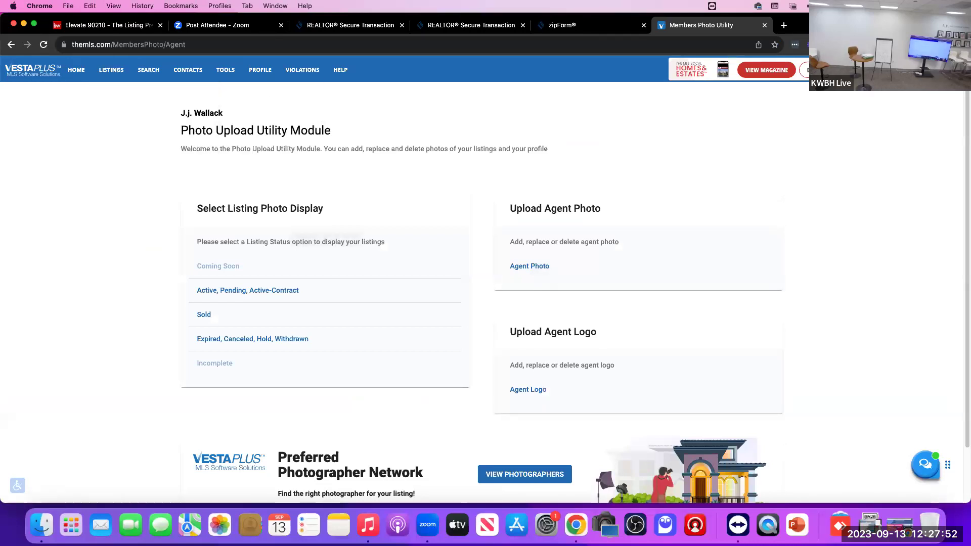
mouse_move(259, 70)
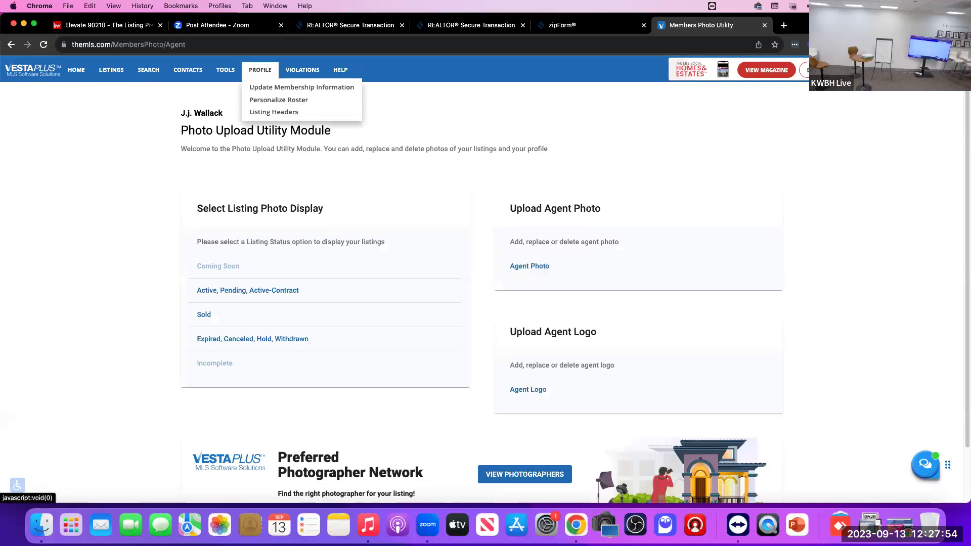
left_click(274, 112)
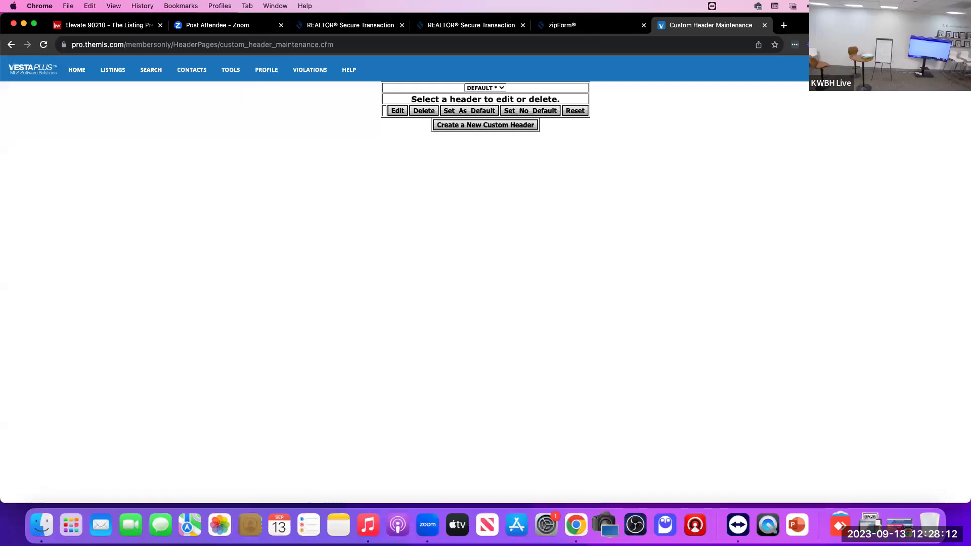
Step: Edit the DEFAULT header, continue with a layout, and preview its three-line agent text
left_click(486, 125)
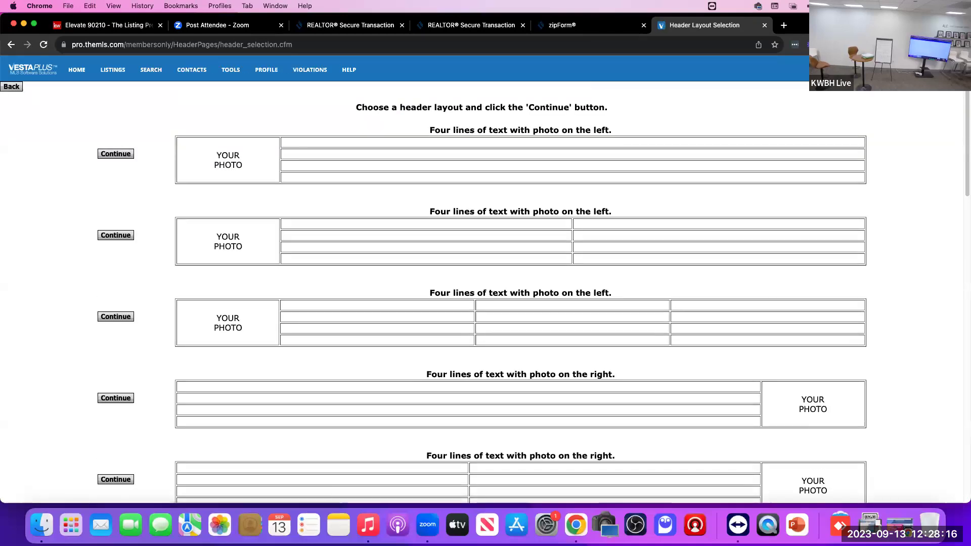
mouse_move(267, 69)
left_click(279, 112)
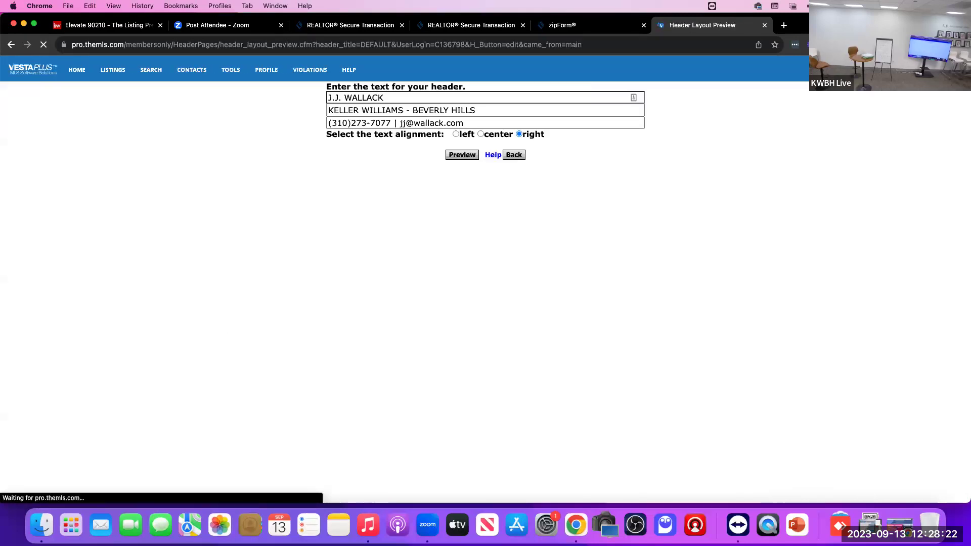
key("Return")
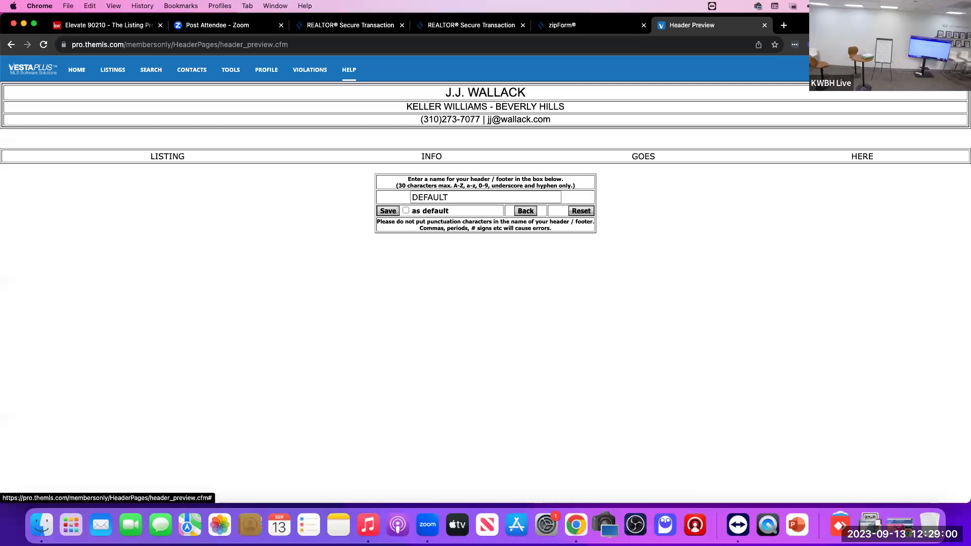
left_click(349, 70)
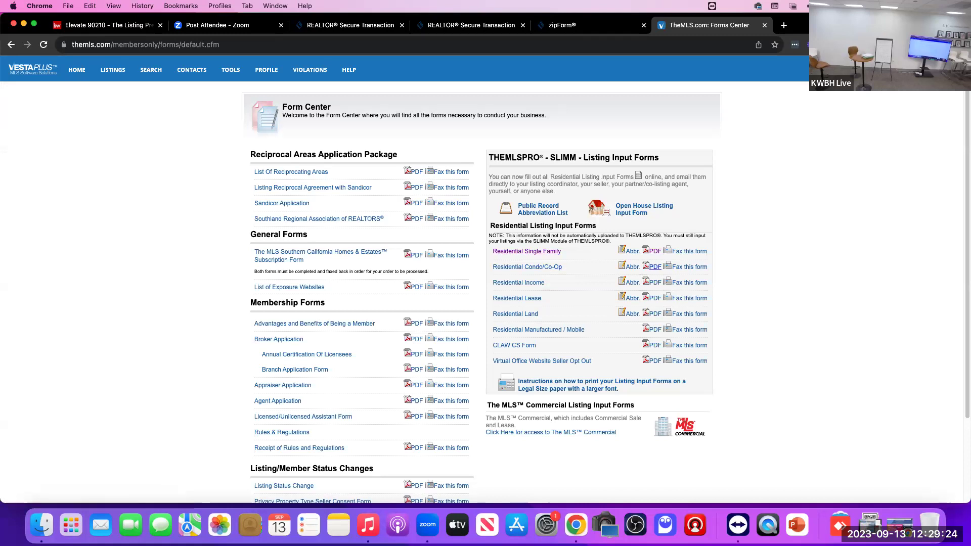
Step: Review the Residential Condo/Co-Op Listing Input Sheet PDF page by page, then close its tab
left_click(654, 267)
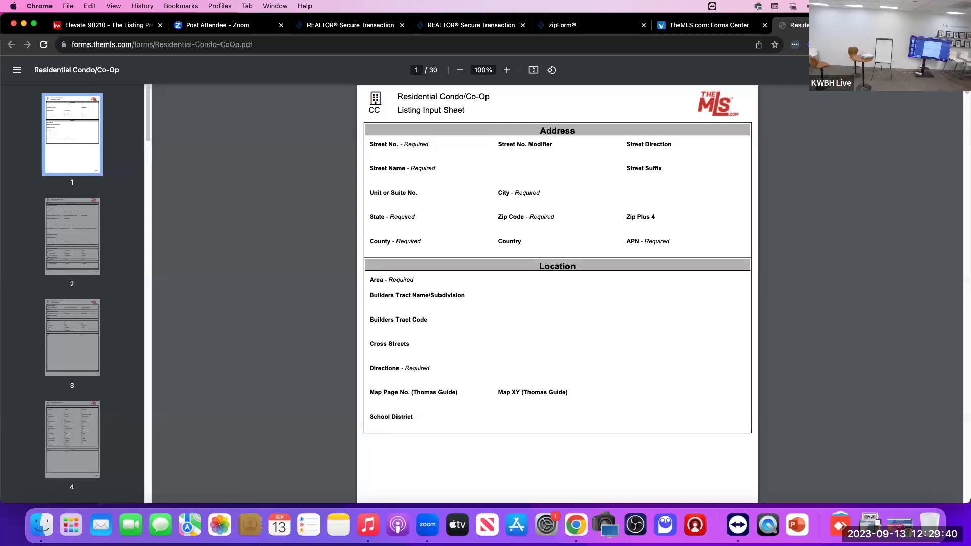
scroll(557, 294, "down", 15)
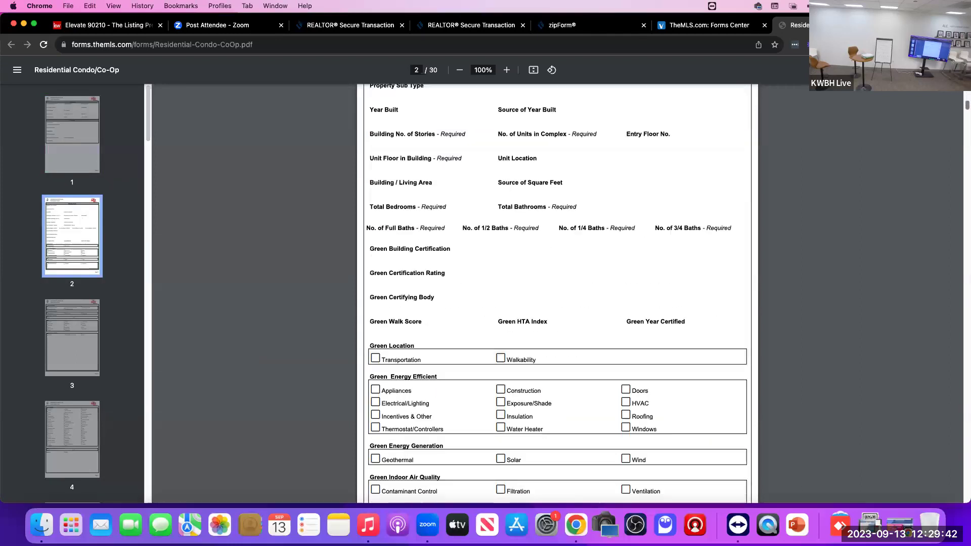
scroll(557, 293, "down", 18)
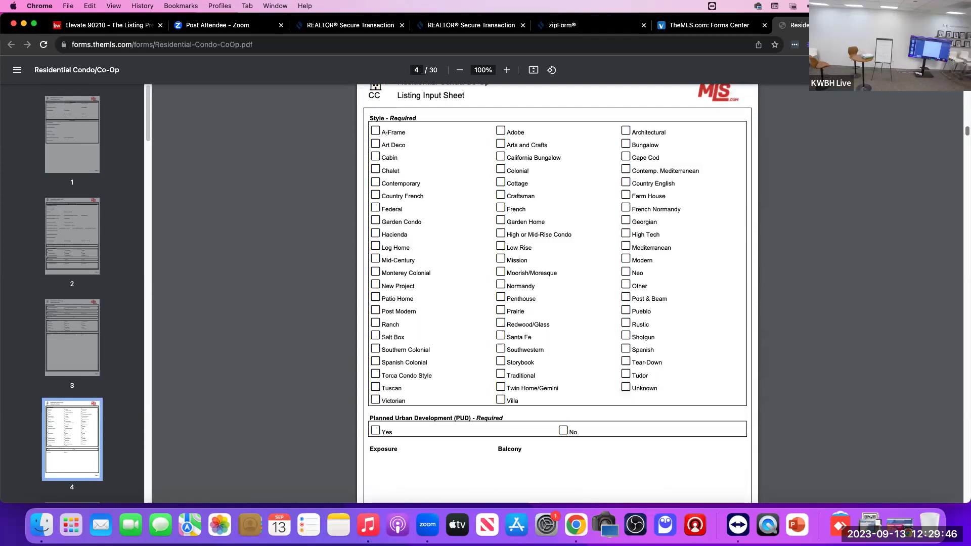
scroll(557, 293, "down", 10)
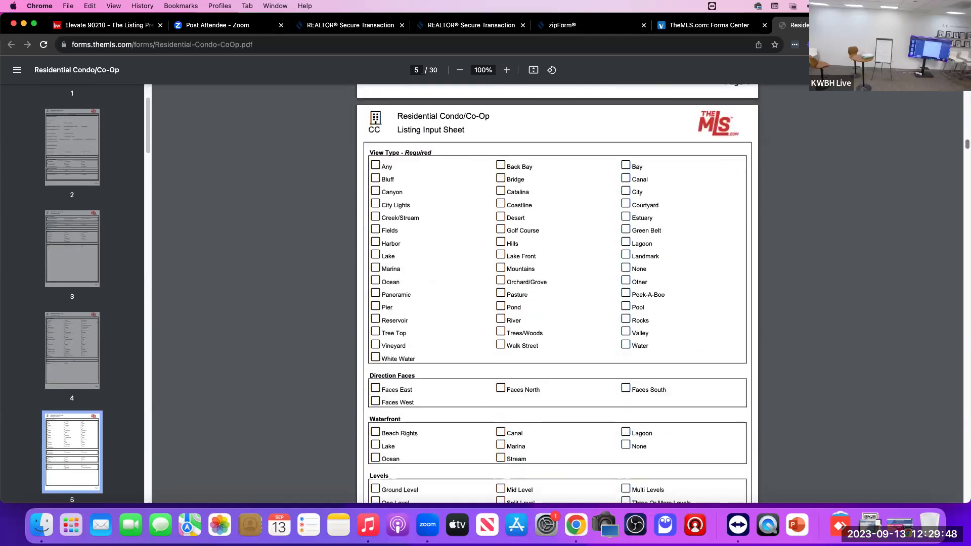
scroll(557, 294, "down", 10)
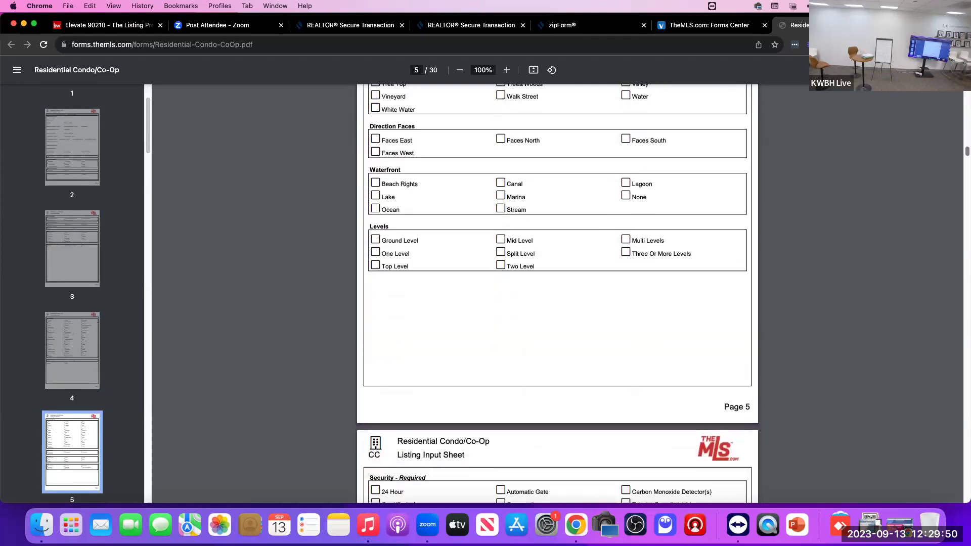
scroll(557, 293, "down", 10)
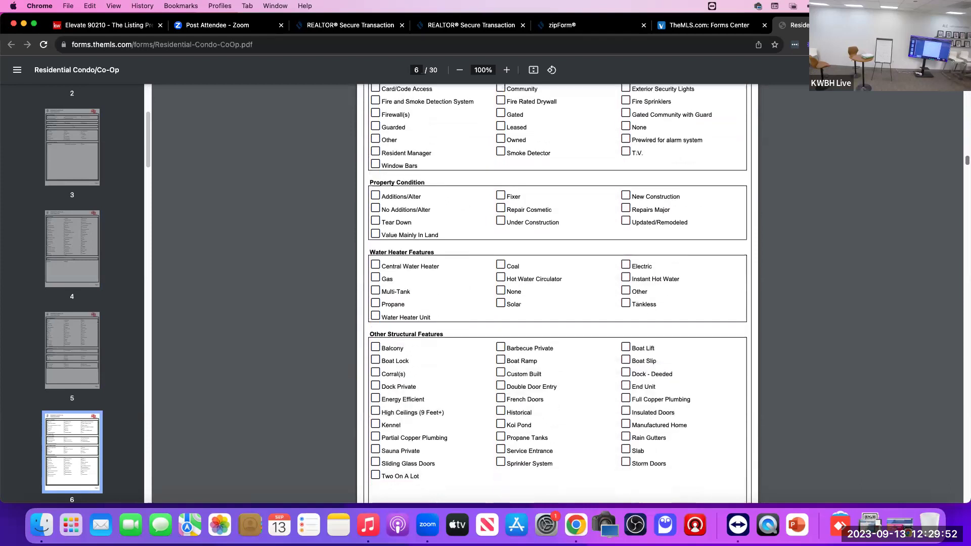
scroll(557, 293, "down", 20)
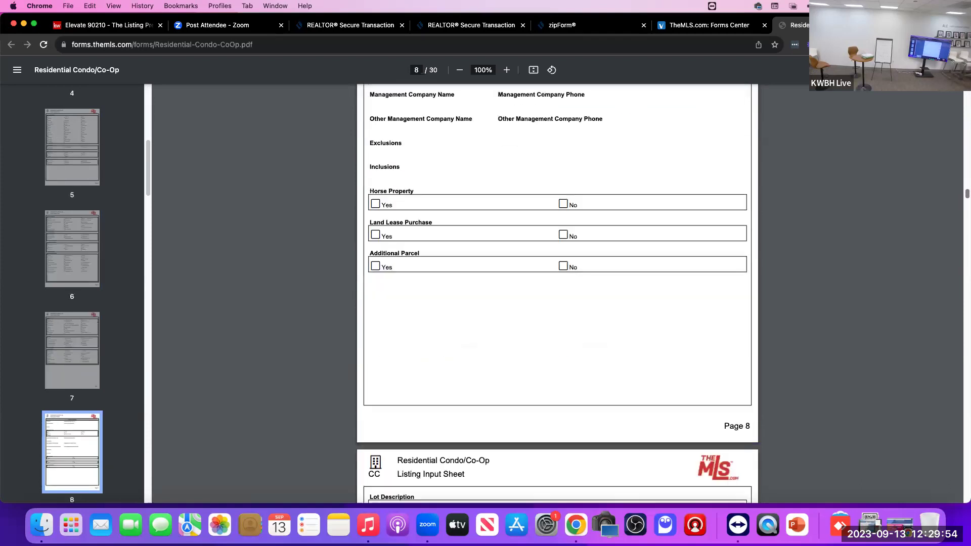
scroll(557, 293, "down", 20)
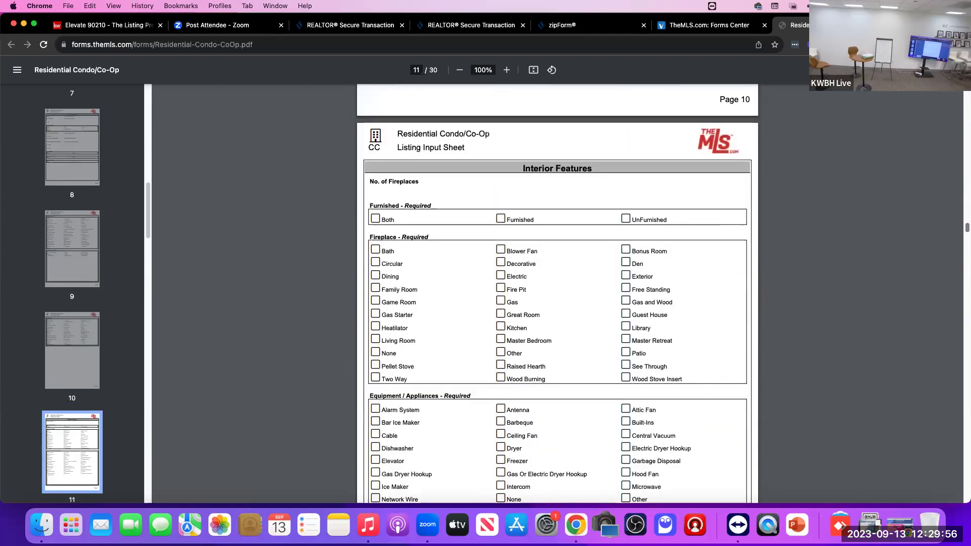
scroll(557, 293, "down", 10)
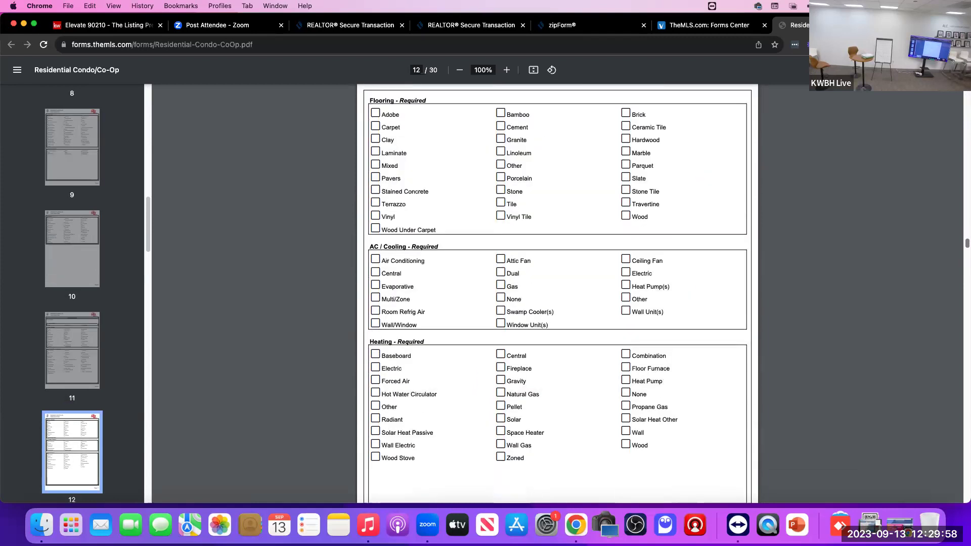
scroll(557, 293, "down", 10)
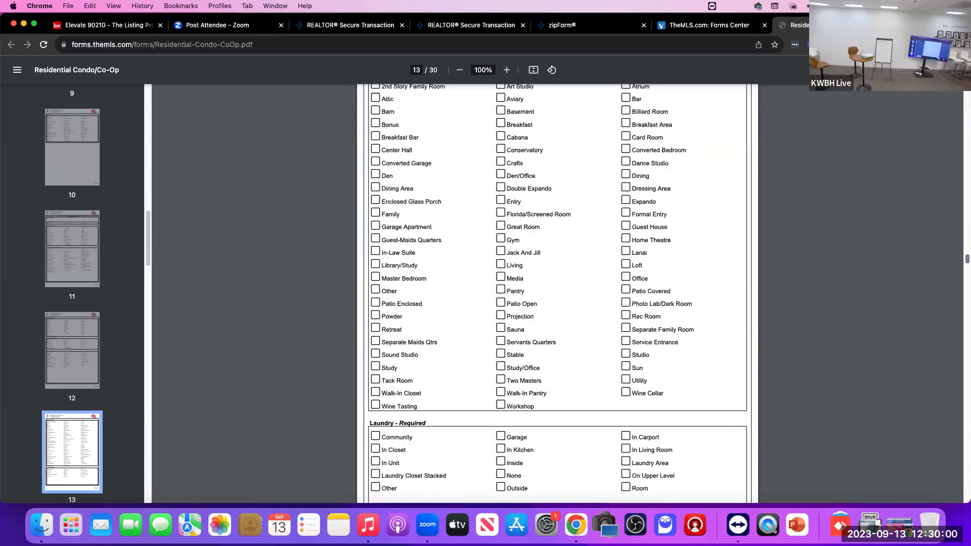
scroll(557, 293, "down", 10)
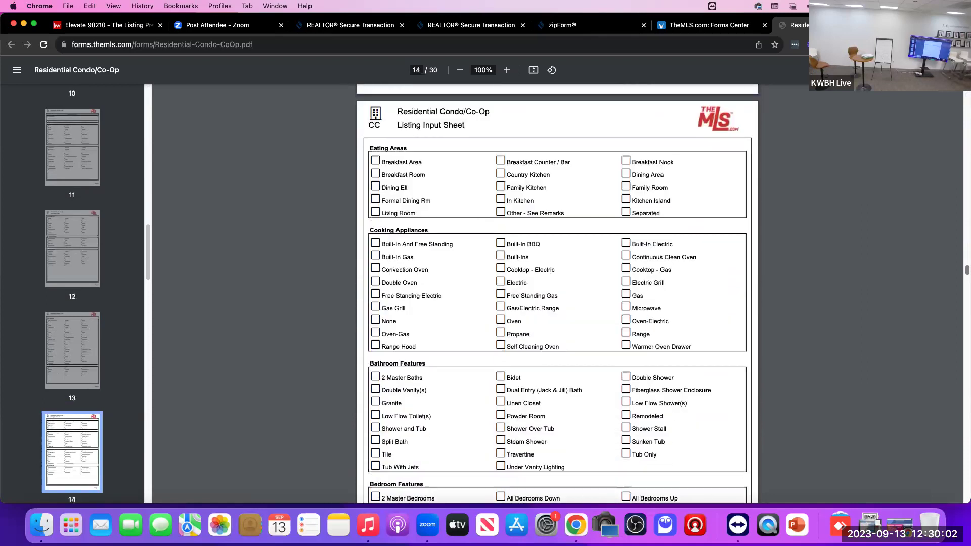
scroll(557, 294, "down", 15)
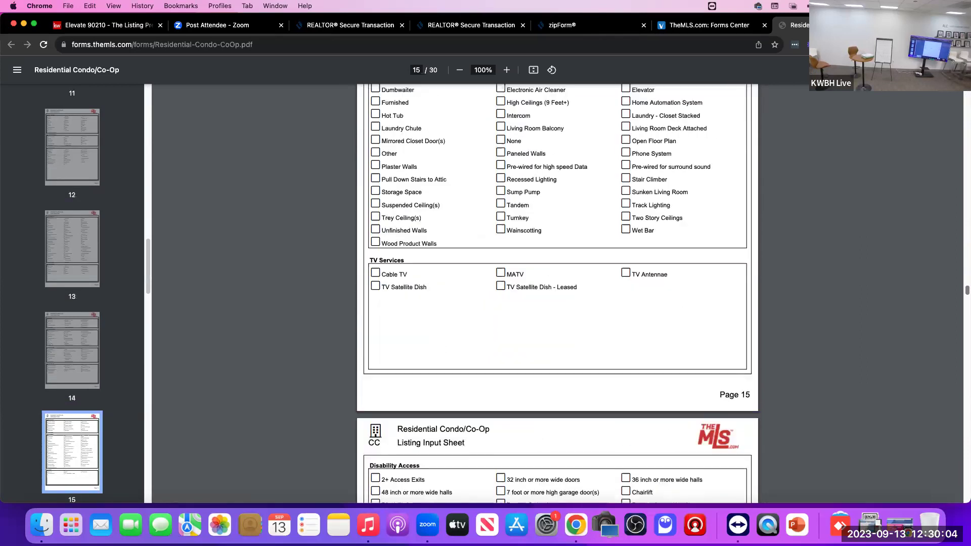
scroll(557, 294, "down", 10)
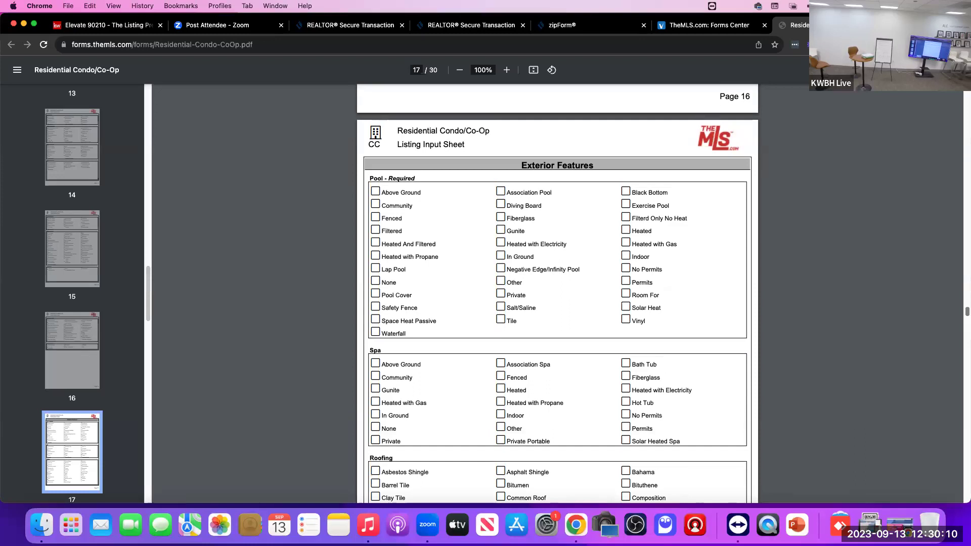
scroll(557, 293, "down", 3)
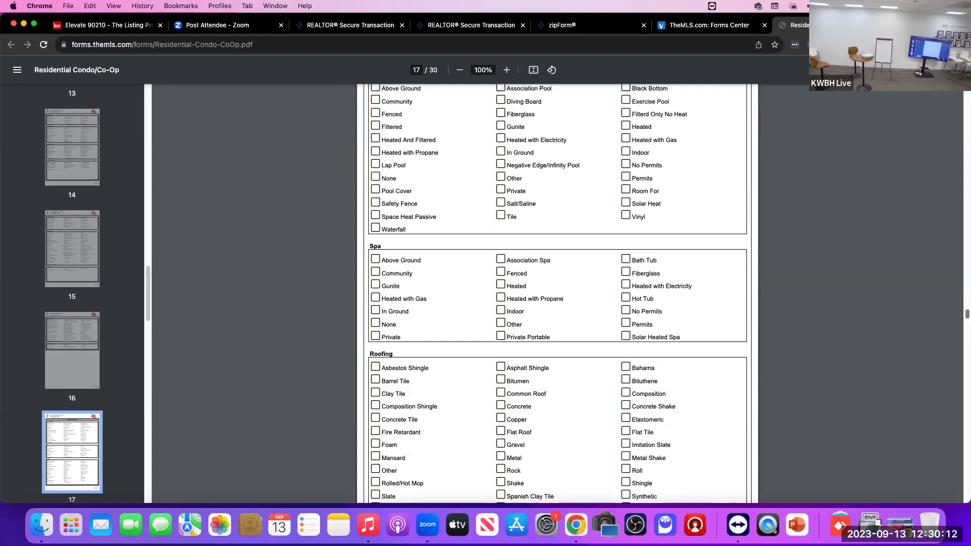
scroll(557, 293, "down", 20)
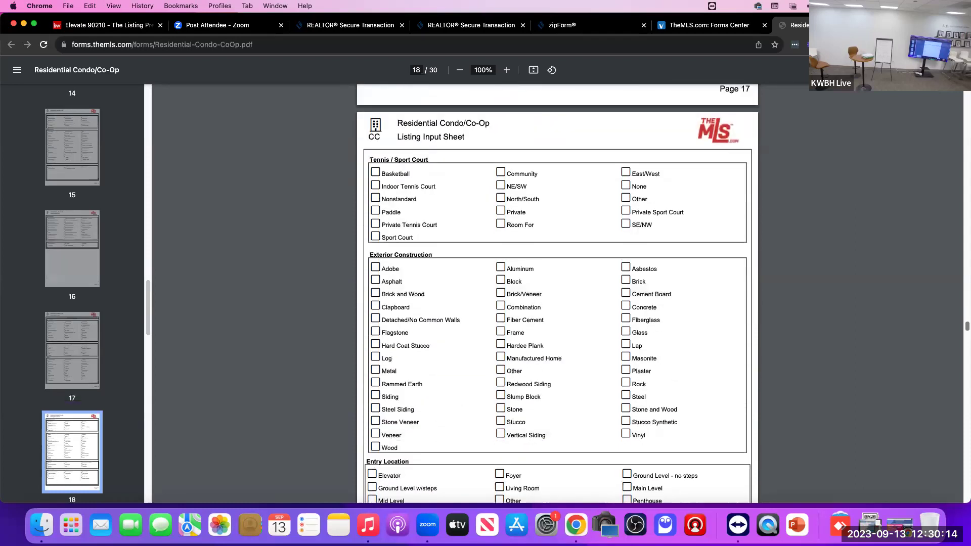
scroll(557, 294, "down", 15)
scroll(557, 293, "up", 20)
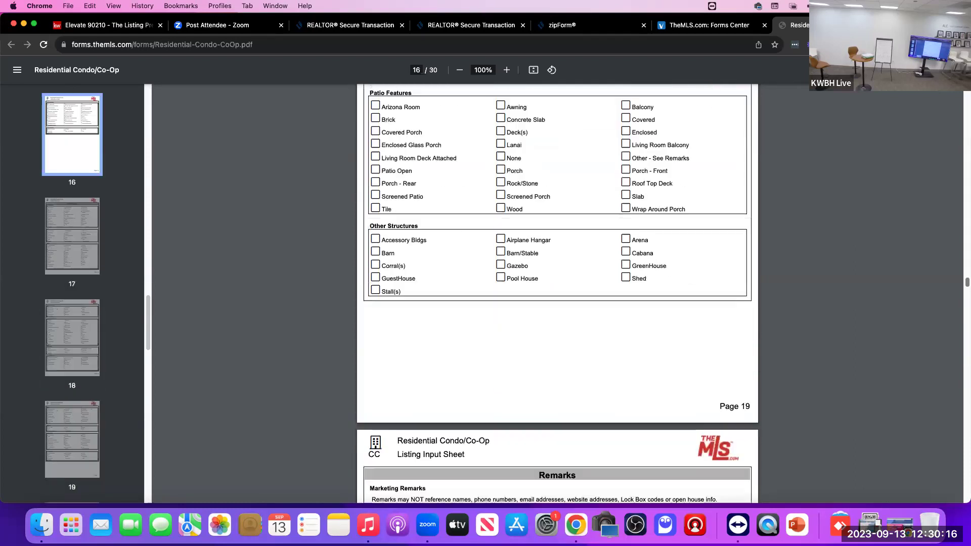
scroll(557, 293, "up", 20)
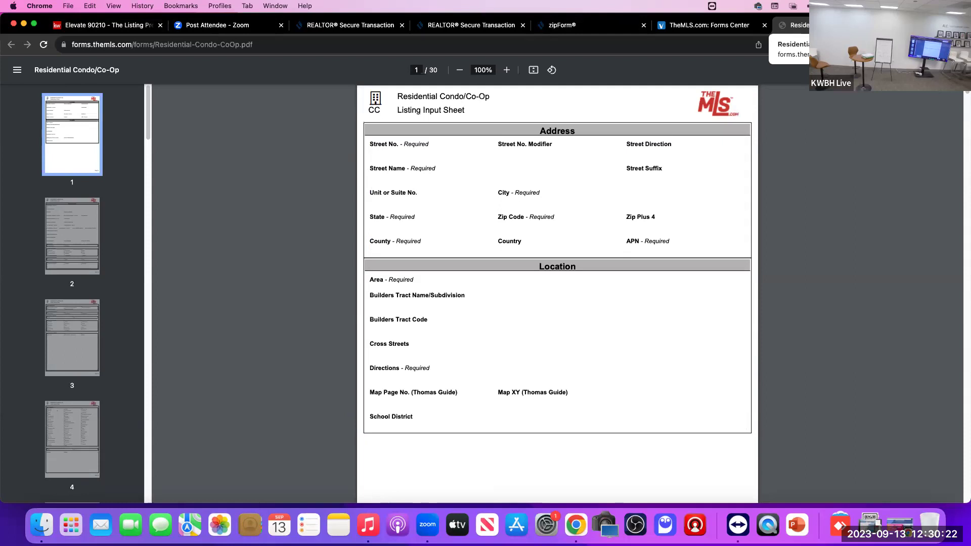
key("super+w")
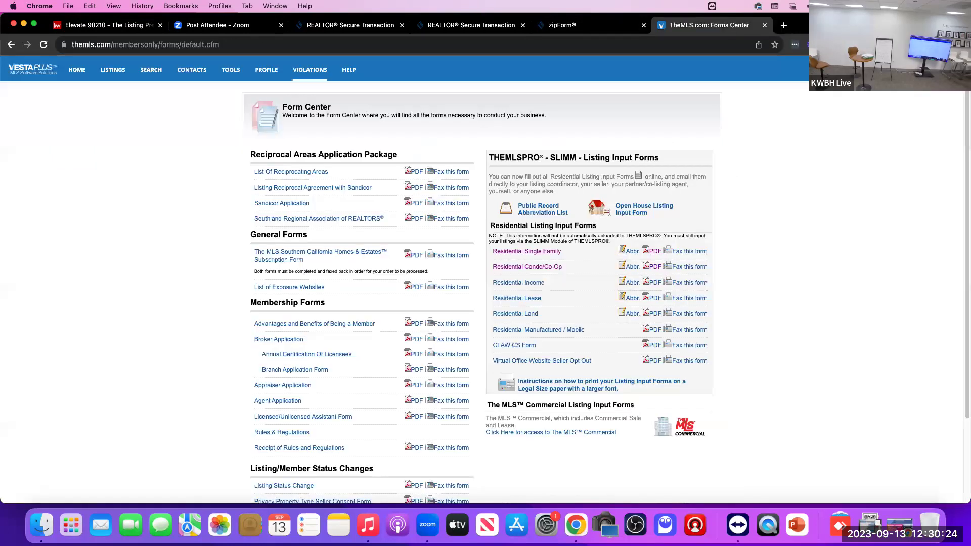
Step: Glance over the Form Center list, then return to the VestaPlus HOME dashboard
mouse_move(349, 70)
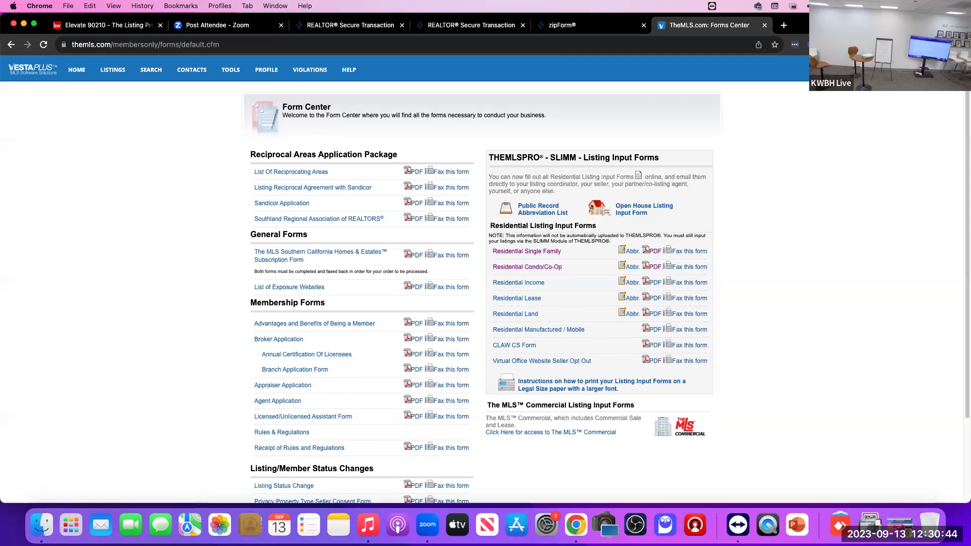
scroll(541, 361, "down", 3)
scroll(485, 278, "up", 3)
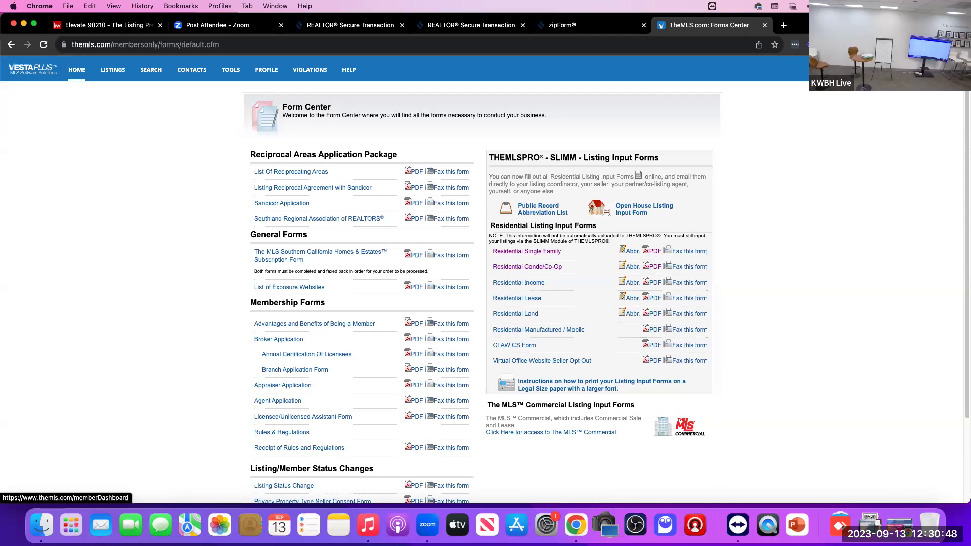
left_click(77, 70)
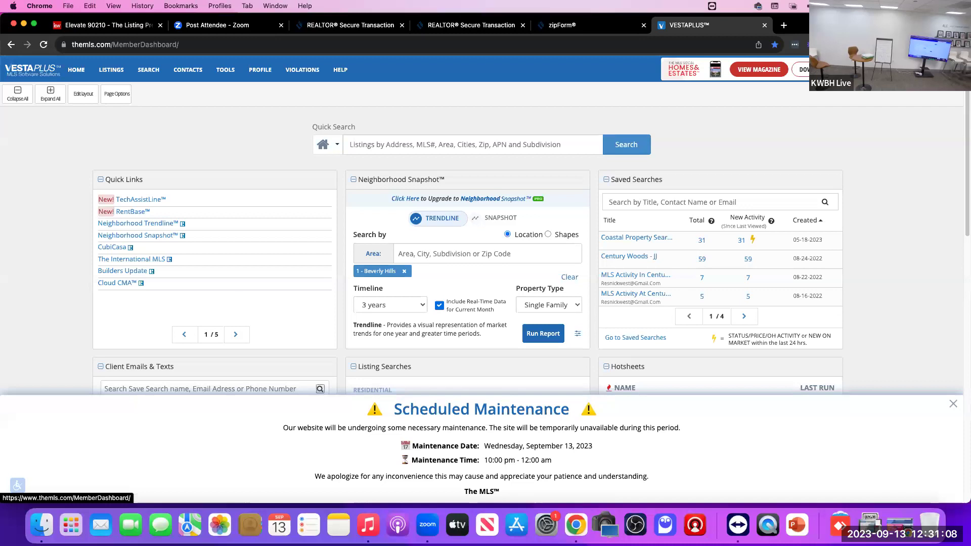
Step: Advance Quick Links to the next page and open RentSpree in a new tab
left_click(235, 334)
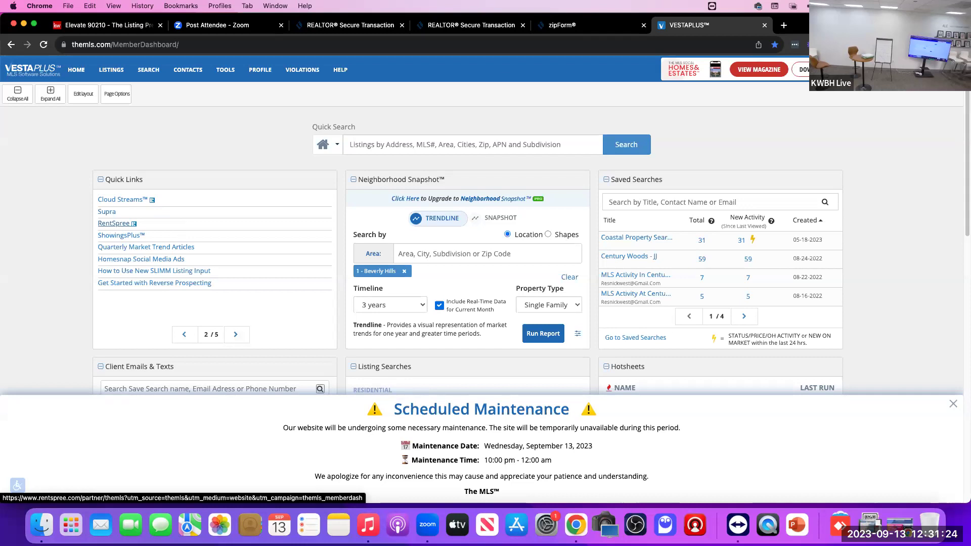
left_click(114, 223)
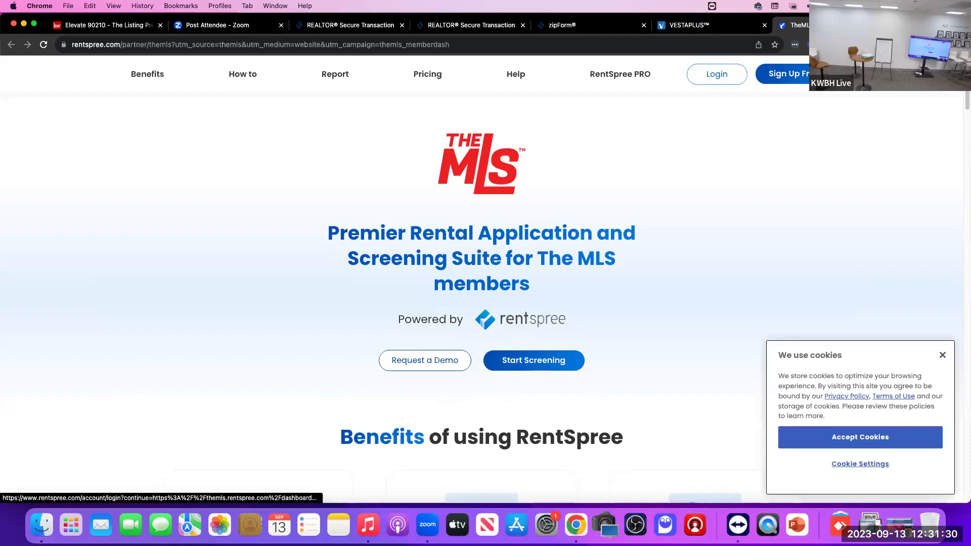
Step: Try the RentSpree Login, then close the RentSpree tab to return to the dashboard
left_click(716, 74)
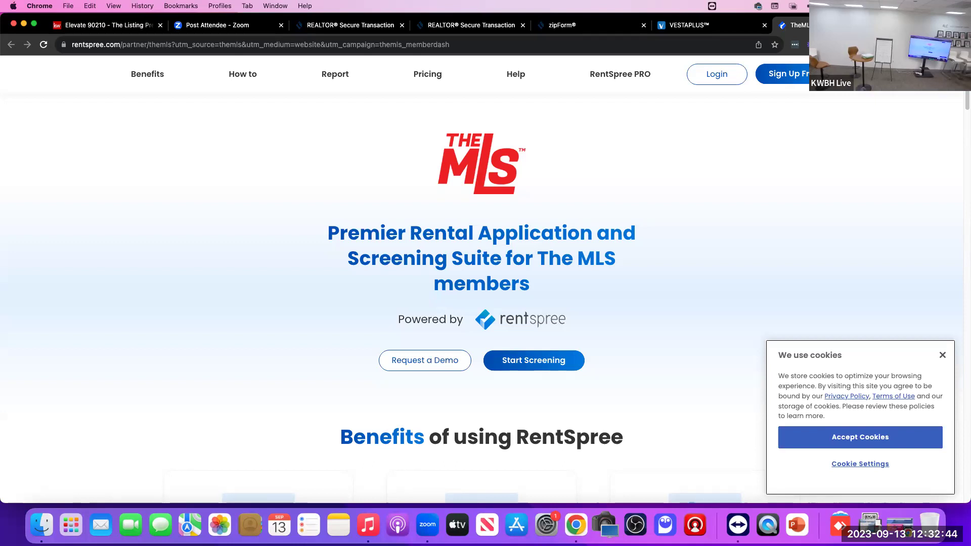
key("super+w")
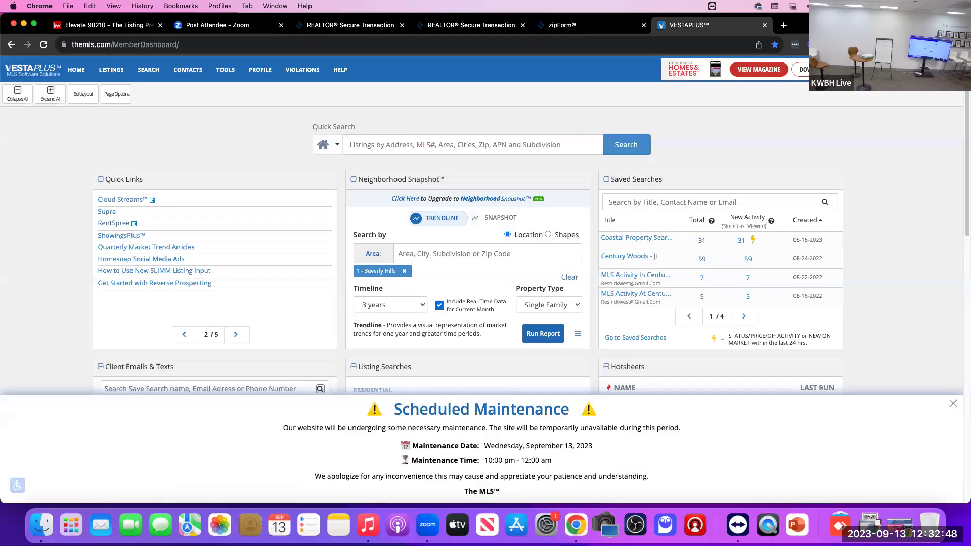
left_click_drag(121, 179, 152, 179)
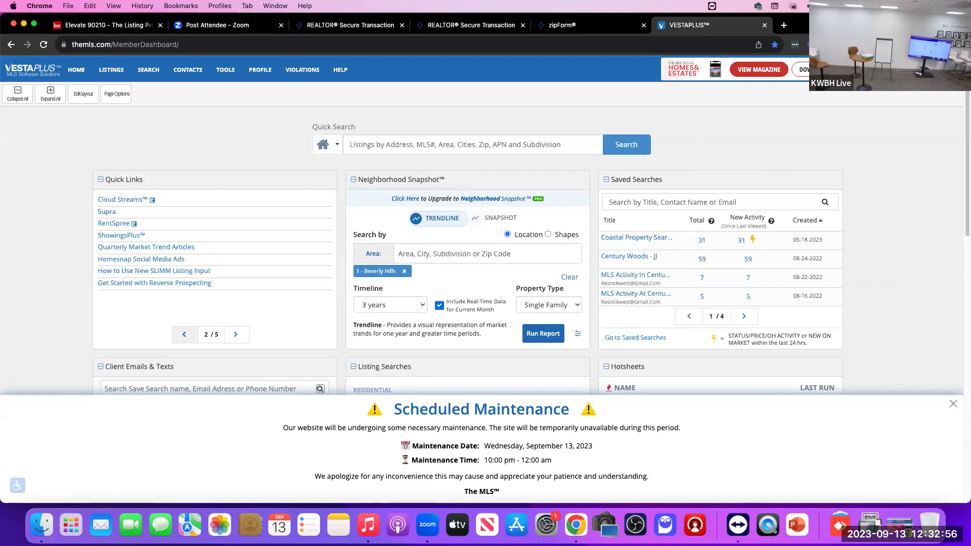
left_click(184, 334)
left_click(235, 334)
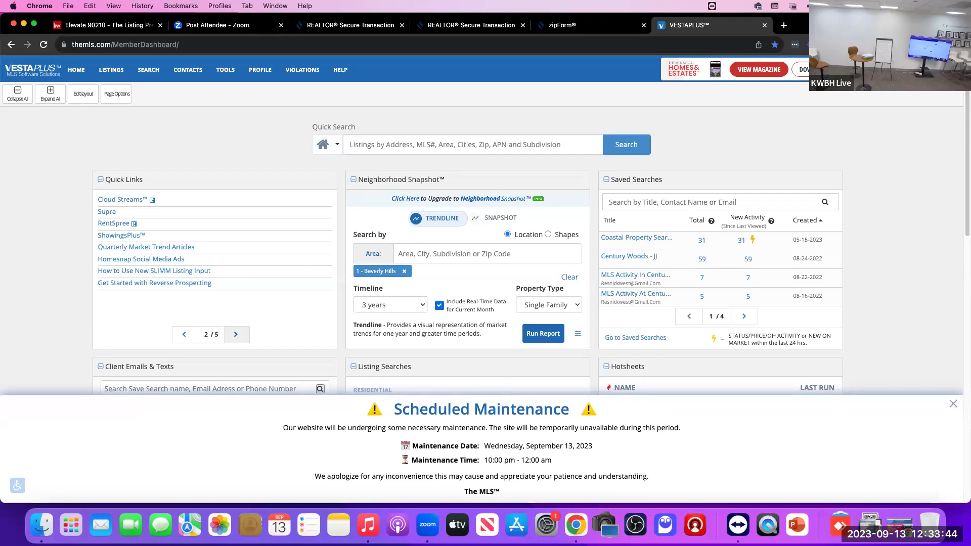
left_click_drag(151, 179, 151, 180)
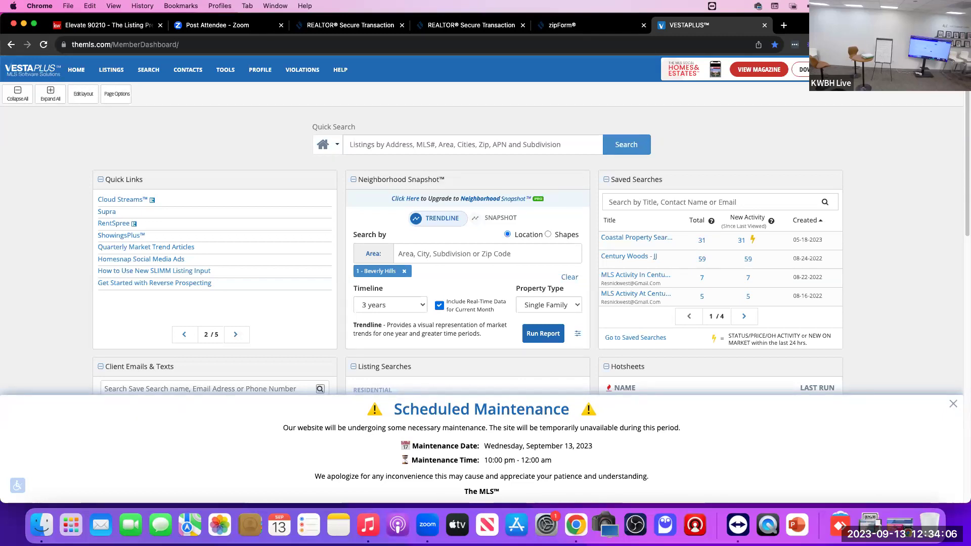
left_click_drag(131, 179, 131, 179)
Step: Open and dismiss the dashboard Edit Layout choices, then open and close Page Options
left_click(83, 94)
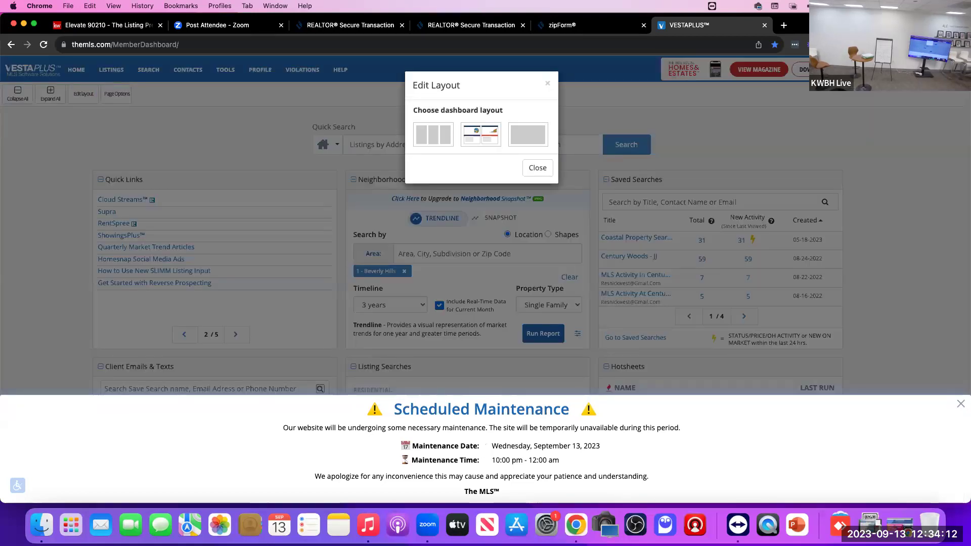
left_click(537, 168)
left_click(117, 94)
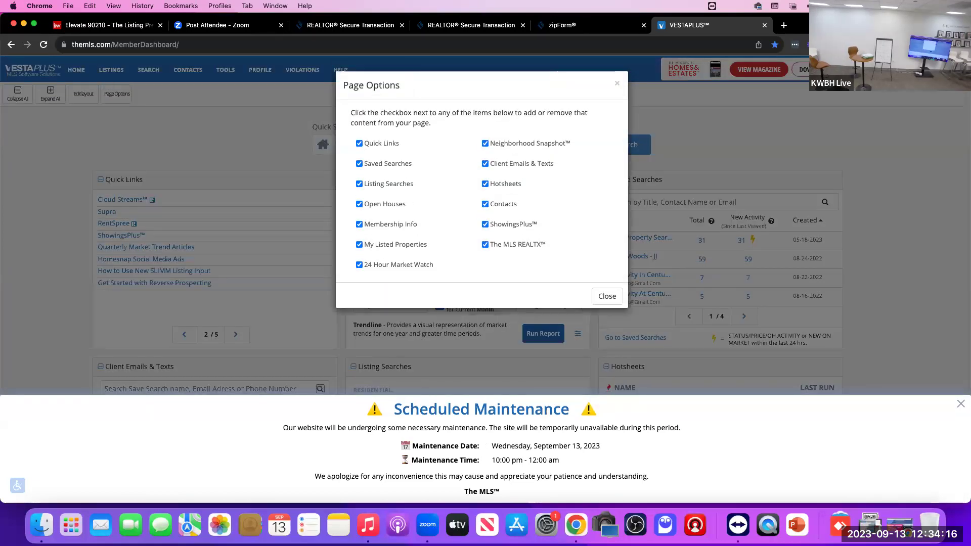
left_click(607, 296)
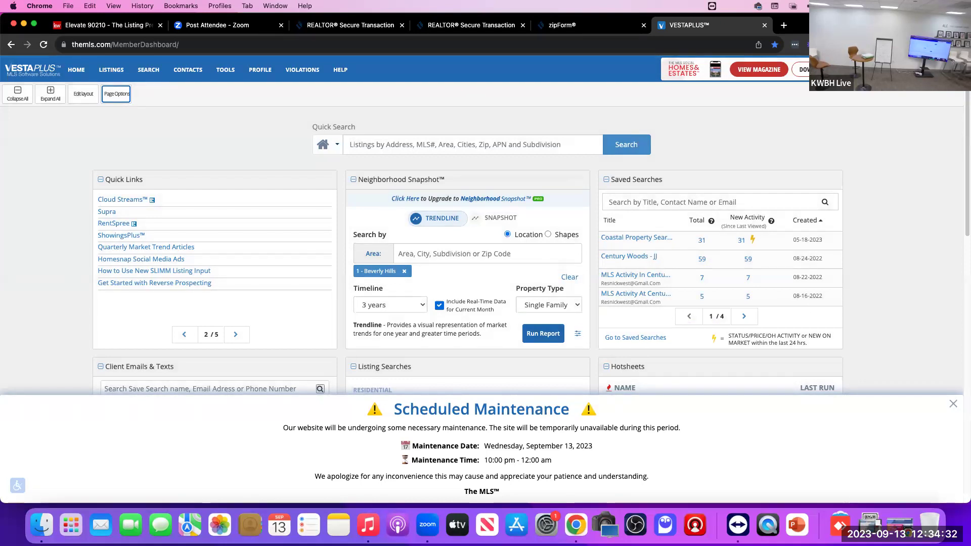
Step: Return Quick Links to page 1 of 5 and launch Cloud CMA in a new tab
left_click(184, 334)
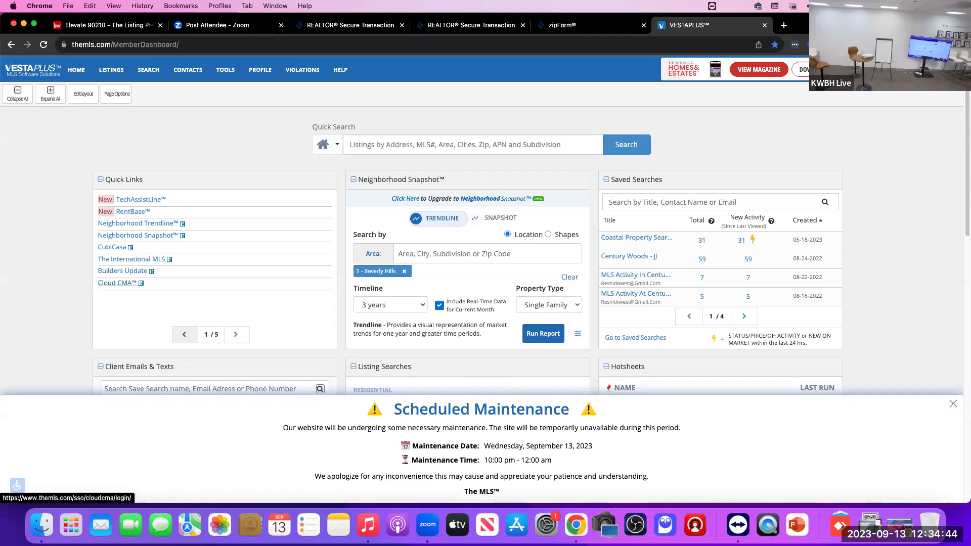
left_click(118, 283)
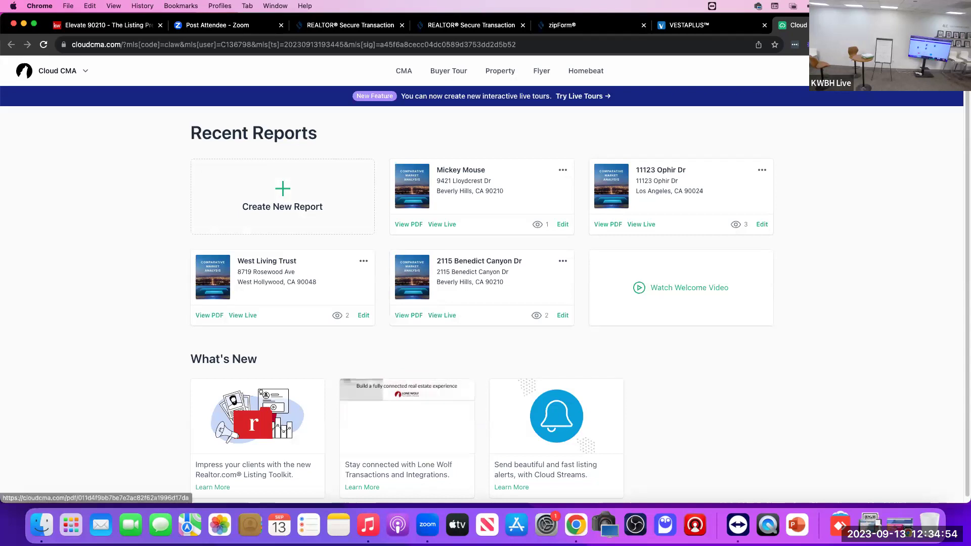
left_click(408, 224)
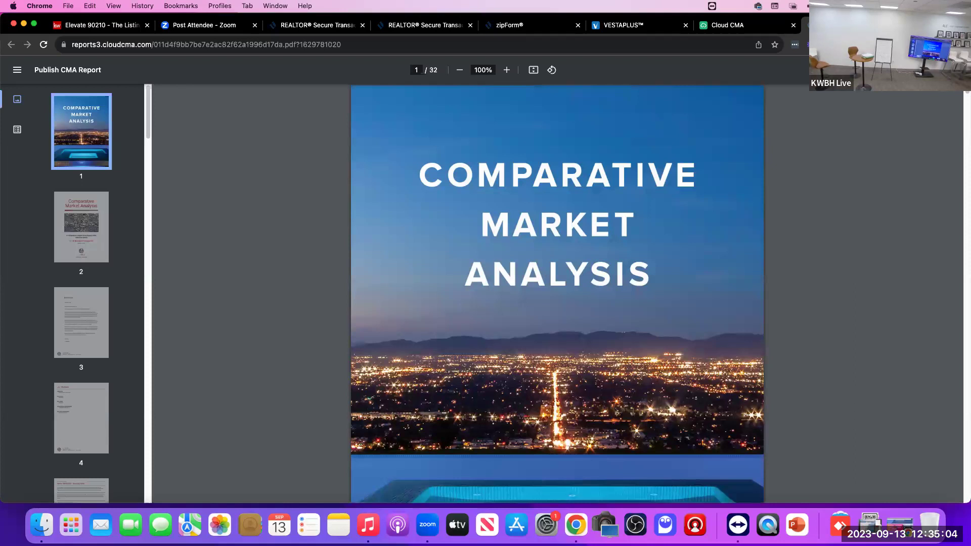
scroll(556, 293, "down", 1)
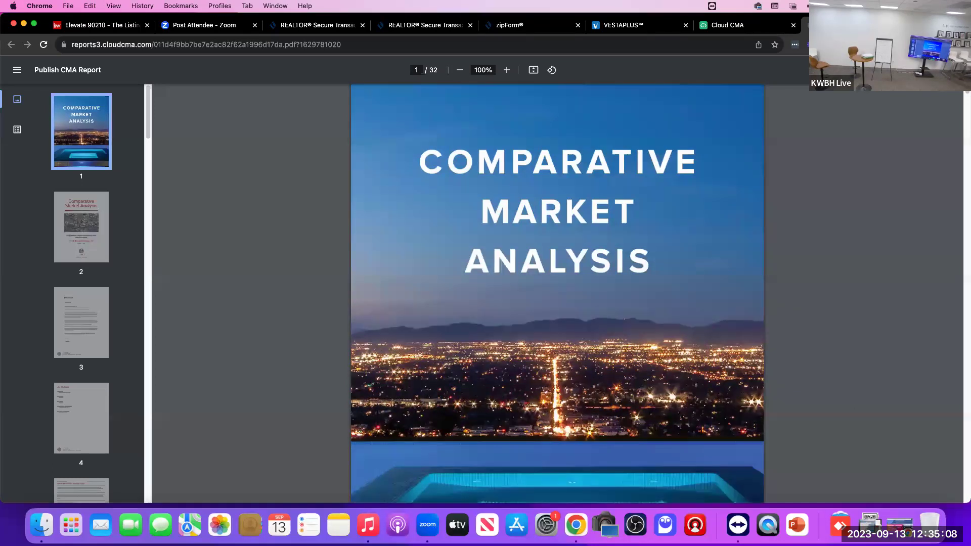
scroll(557, 293, "down", 10)
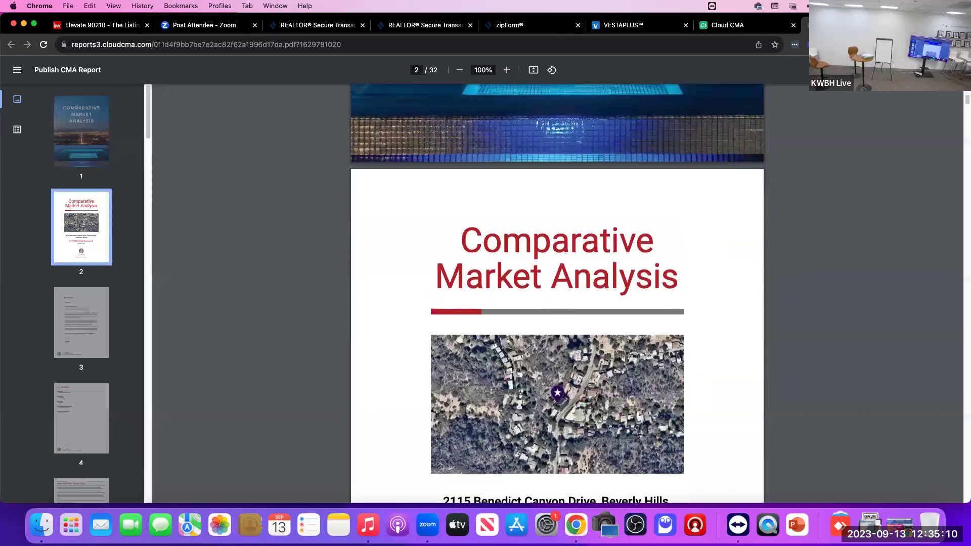
scroll(556, 293, "down", 10)
scroll(557, 294, "up", 1)
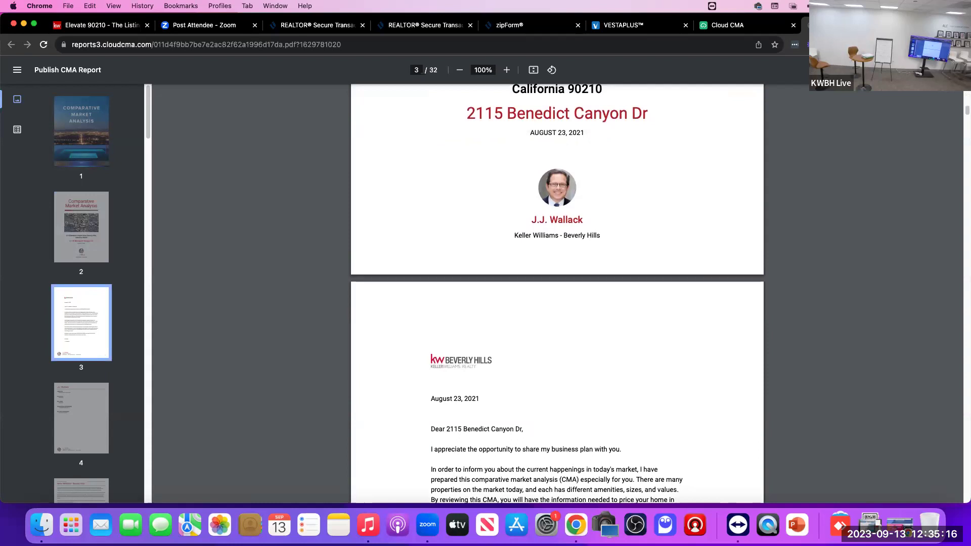
scroll(557, 293, "down", 8)
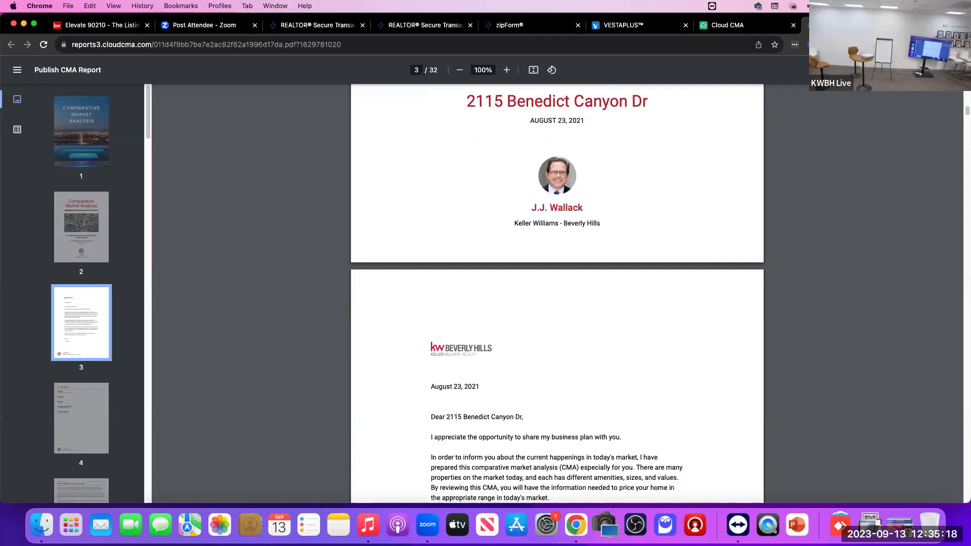
scroll(557, 293, "up", 5)
scroll(557, 293, "down", 12)
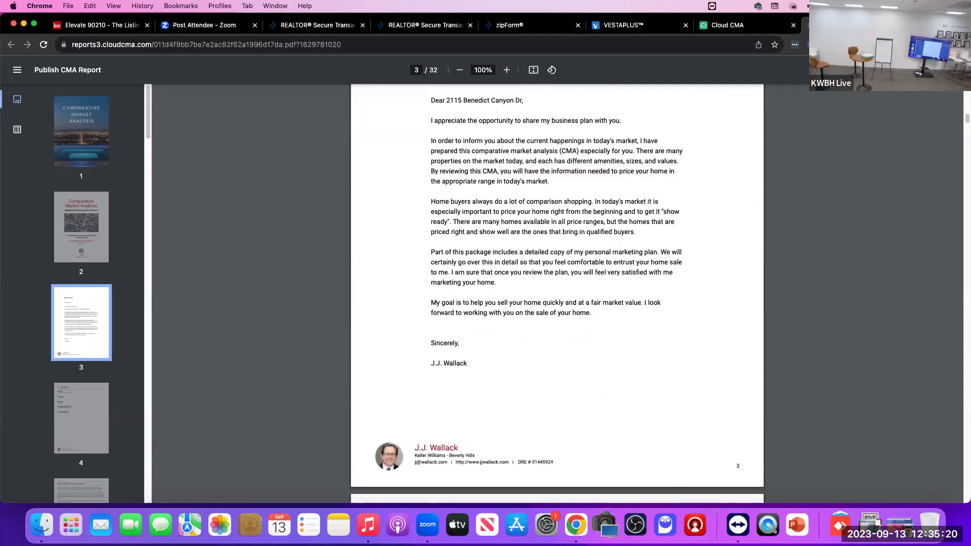
scroll(557, 294, "up", 3)
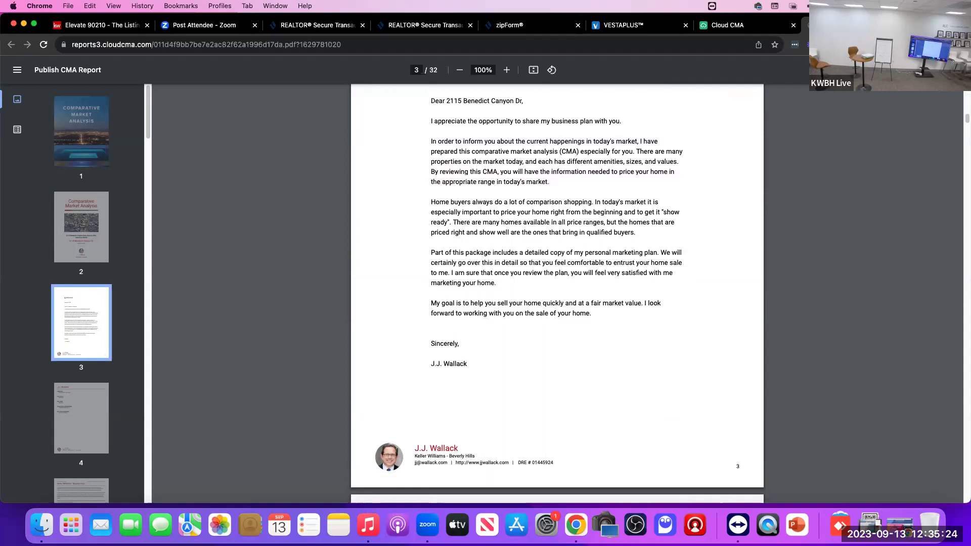
scroll(557, 293, "down", 15)
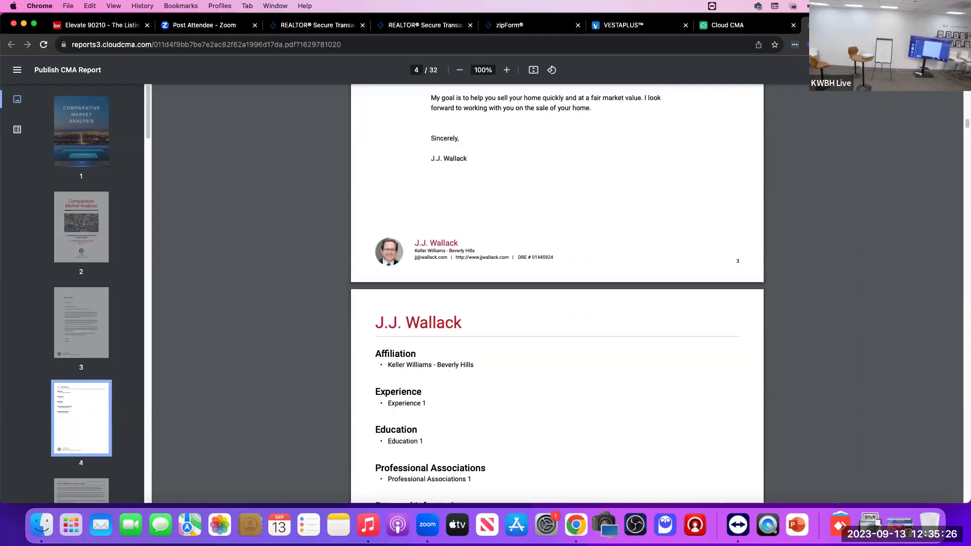
scroll(557, 293, "down", 10)
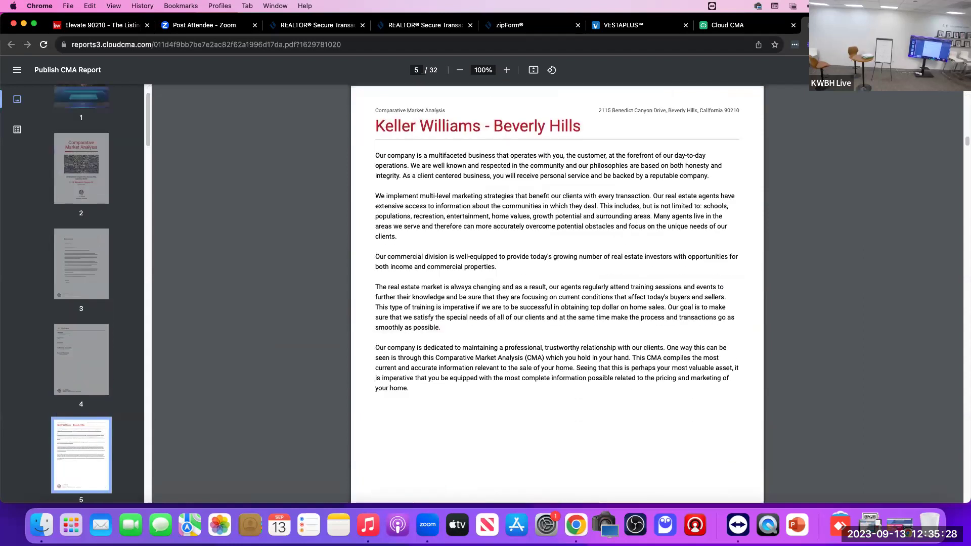
scroll(557, 293, "up", 5)
scroll(557, 293, "up", 2)
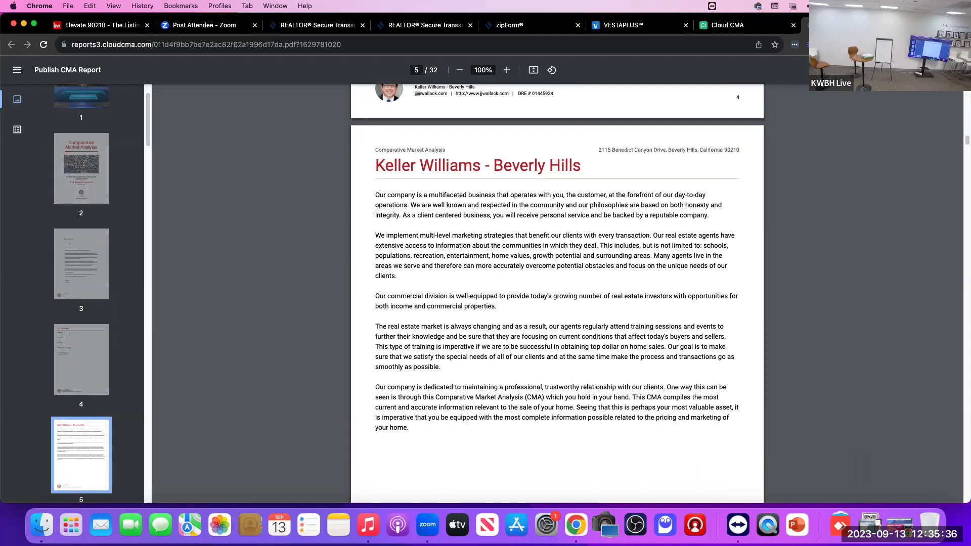
Step: Page through the rest of the 32-page CMA, then jump back to the cover page
scroll(556, 293, "down", 10)
scroll(556, 293, "down", 10)
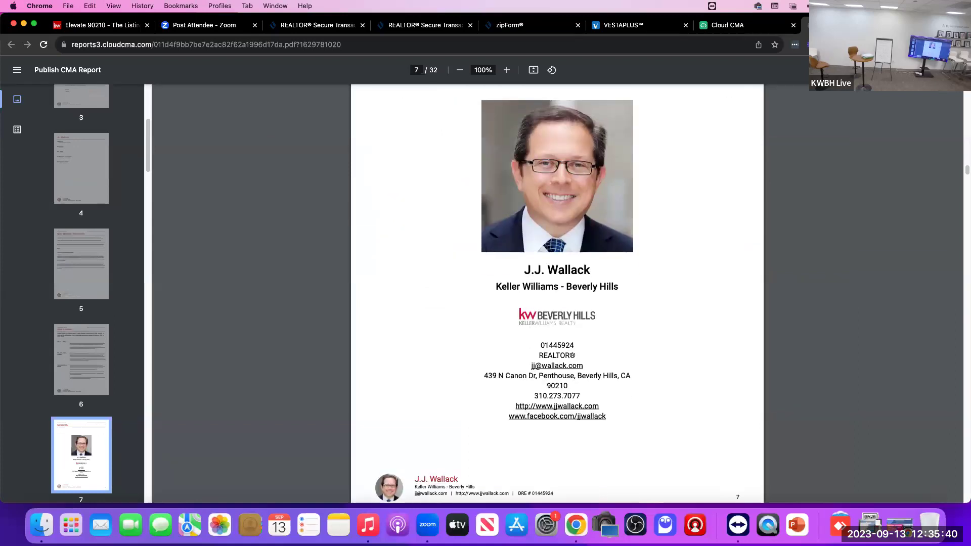
scroll(556, 294, "down", 5)
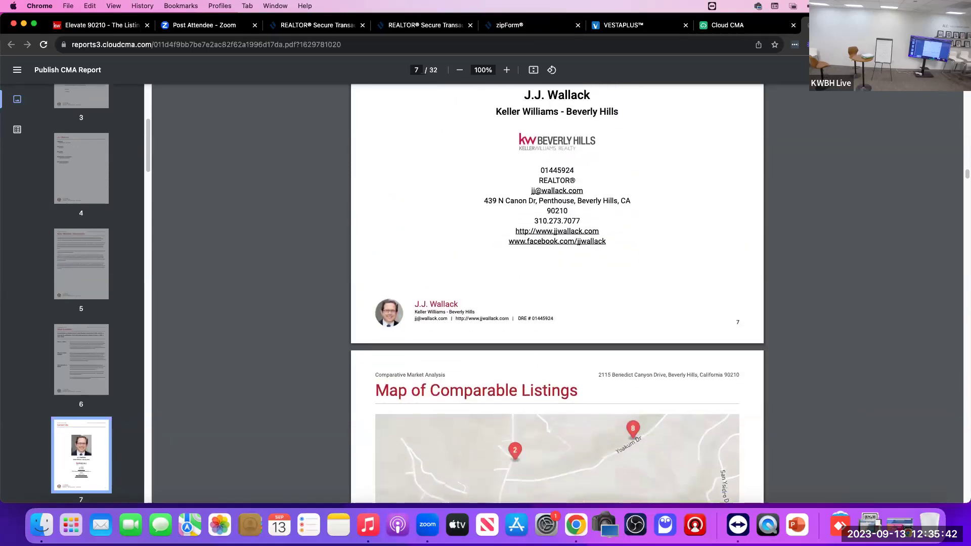
scroll(556, 294, "down", 7)
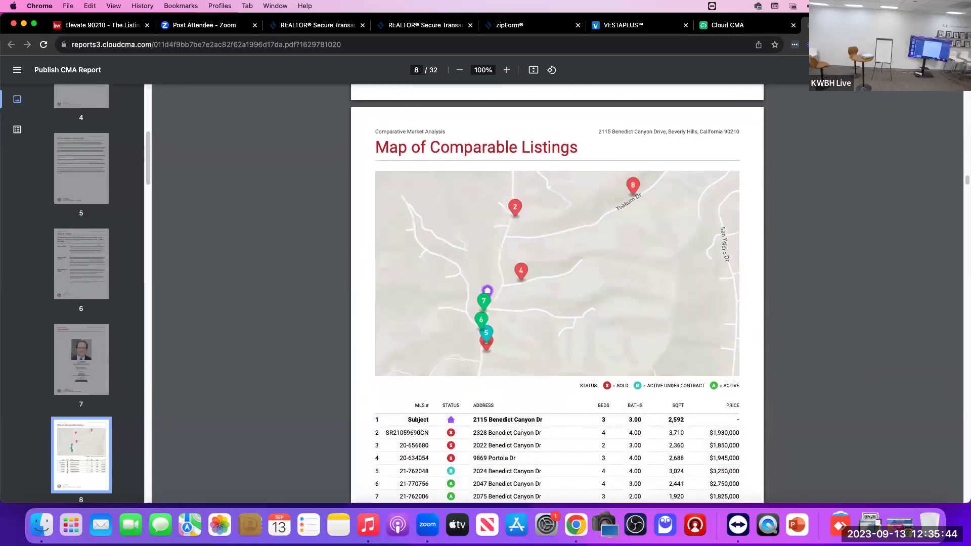
scroll(556, 293, "down", 10)
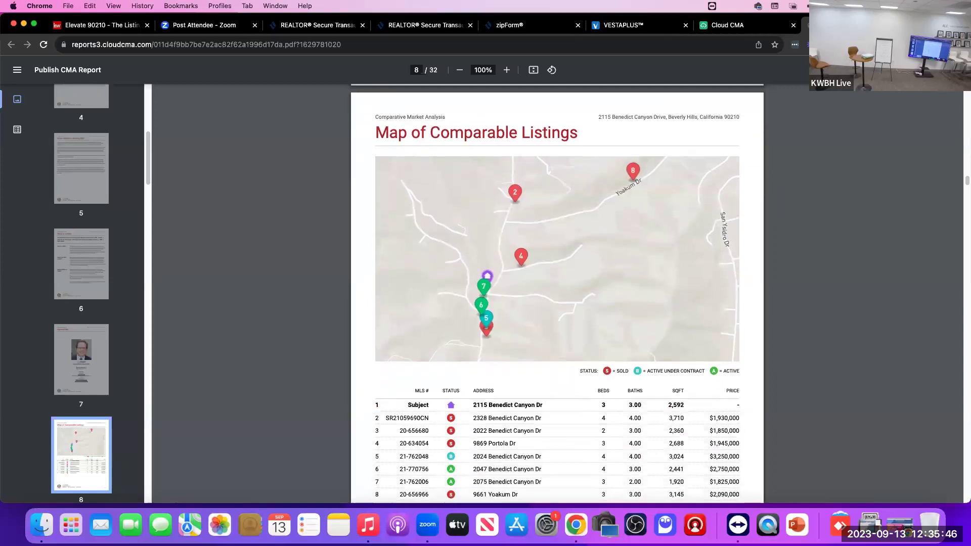
scroll(556, 293, "down", 10)
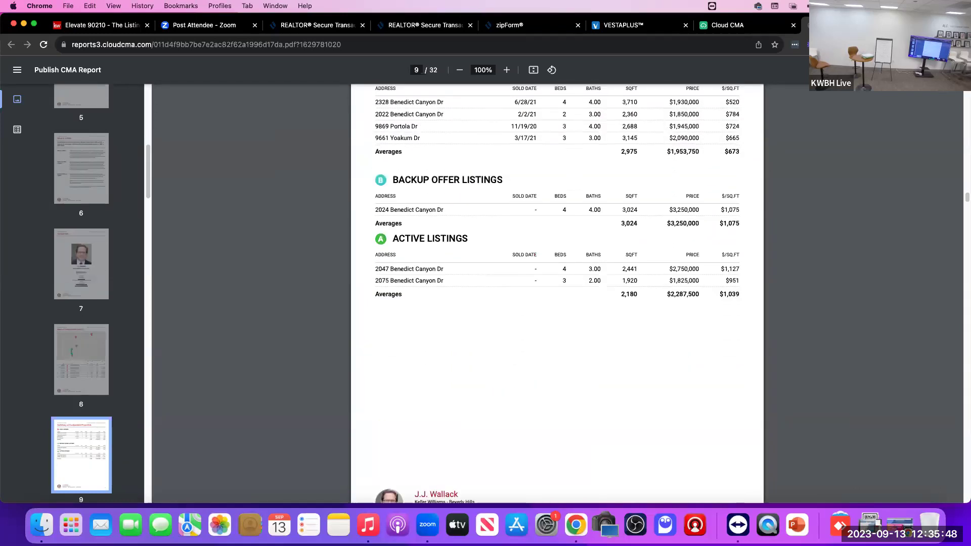
scroll(556, 294, "down", 15)
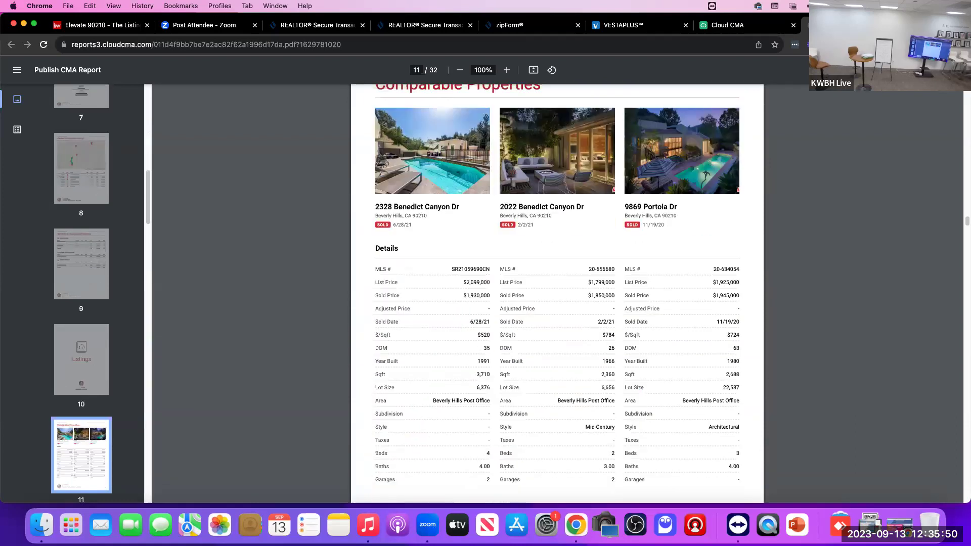
scroll(556, 293, "down", 15)
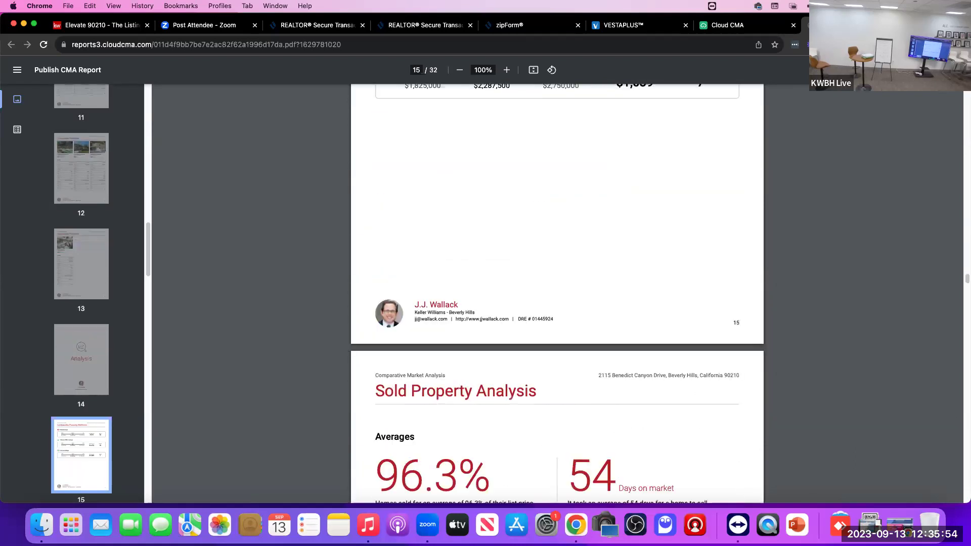
scroll(556, 293, "down", 20)
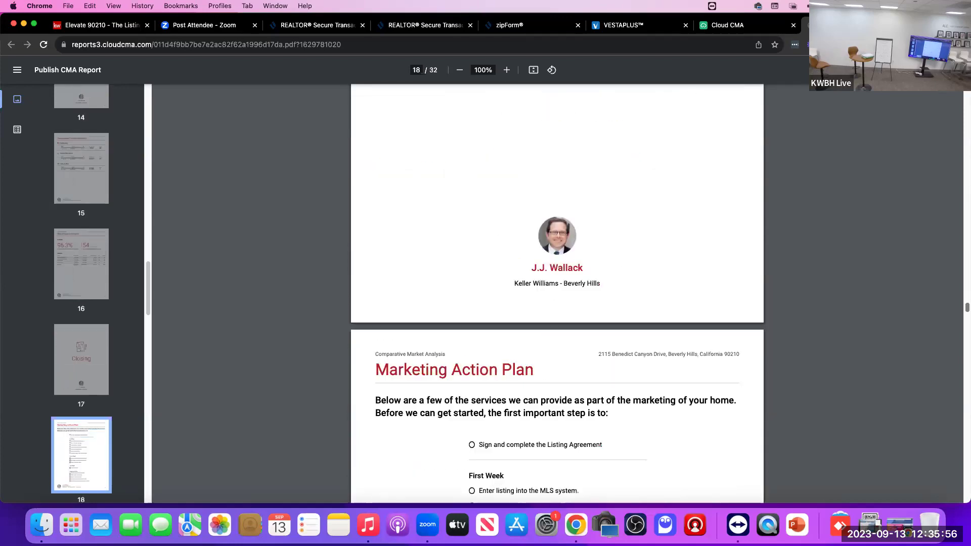
scroll(557, 293, "down", 20)
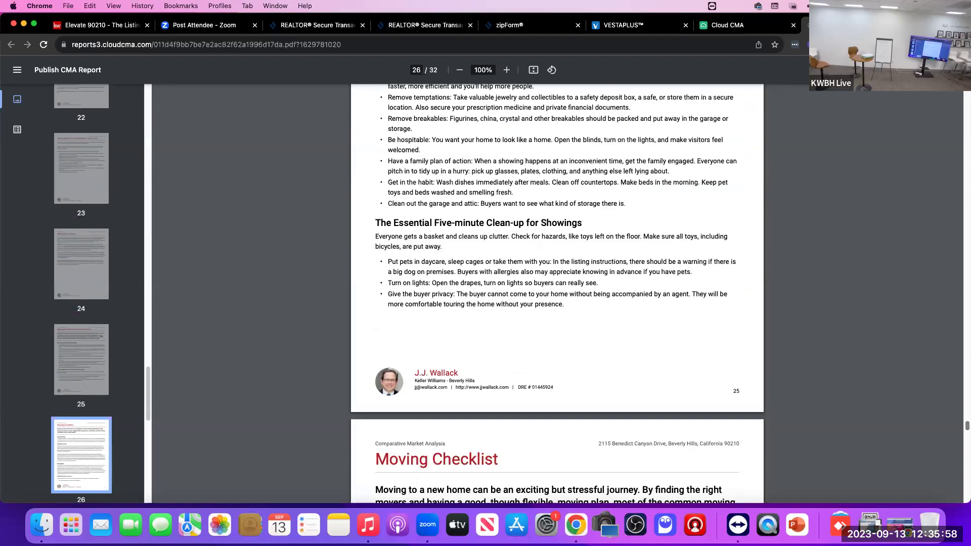
key("Home")
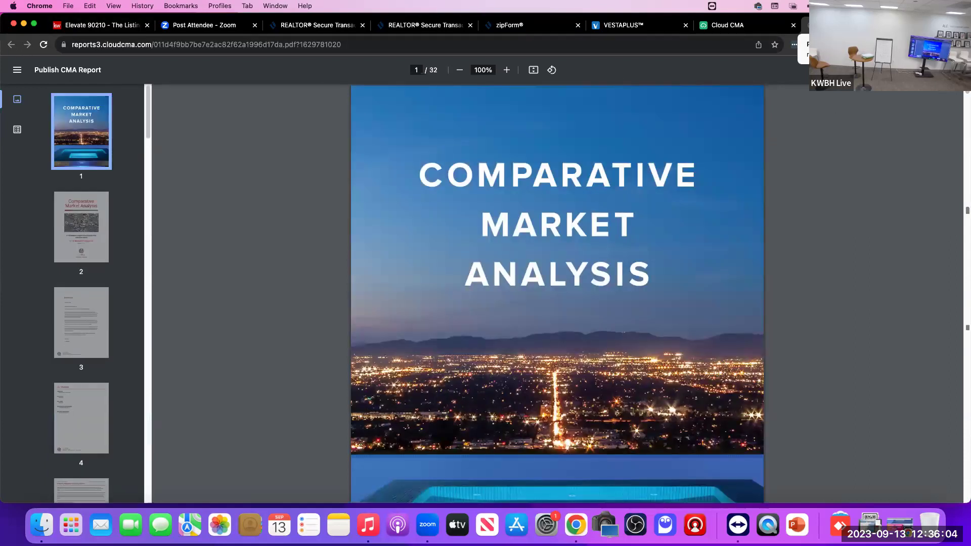
Step: Close the Cloud CMA PDF tab and switch back to the VestaPlus dashboard tab
key("super+w")
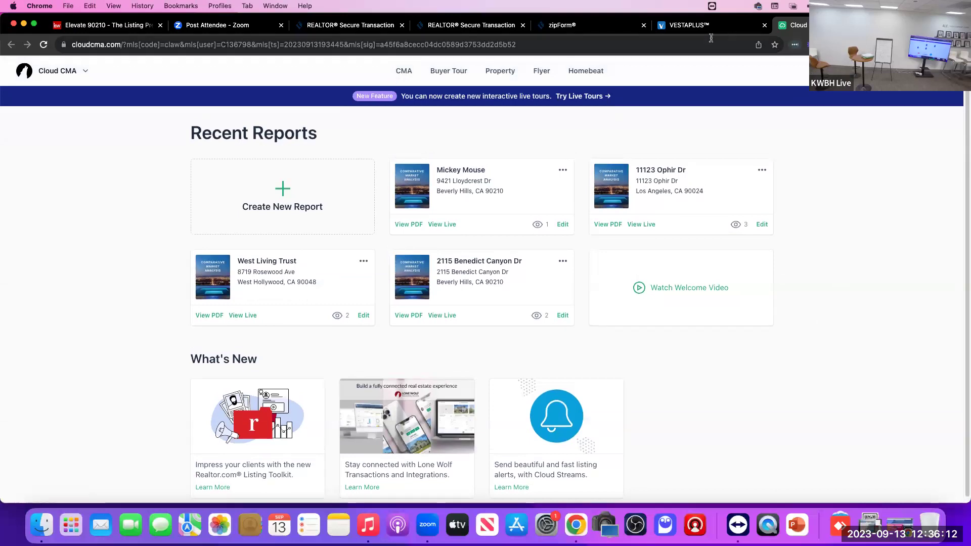
left_click(689, 24)
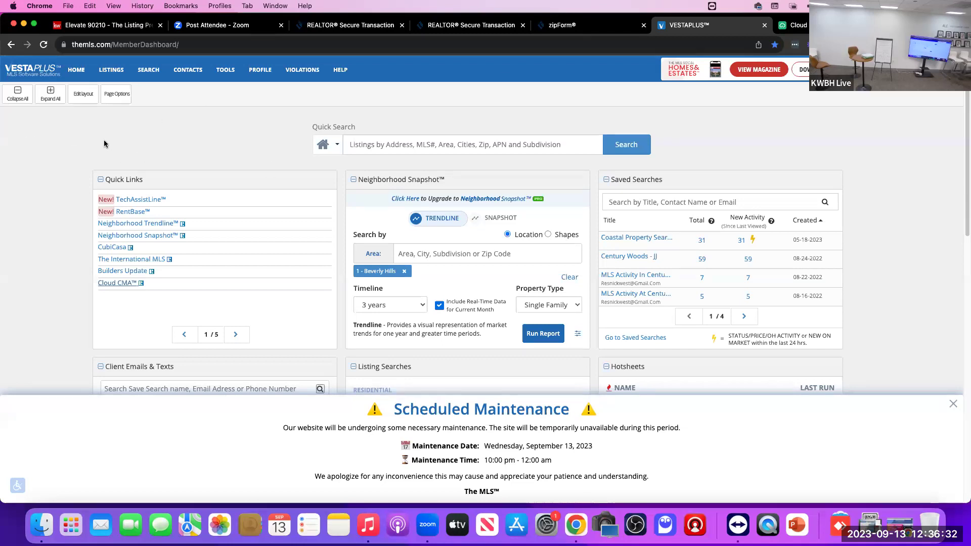
Step: Go to the single-family listing search via SEARCH > Listing > Single Family
left_click(149, 74)
mouse_move(151, 124)
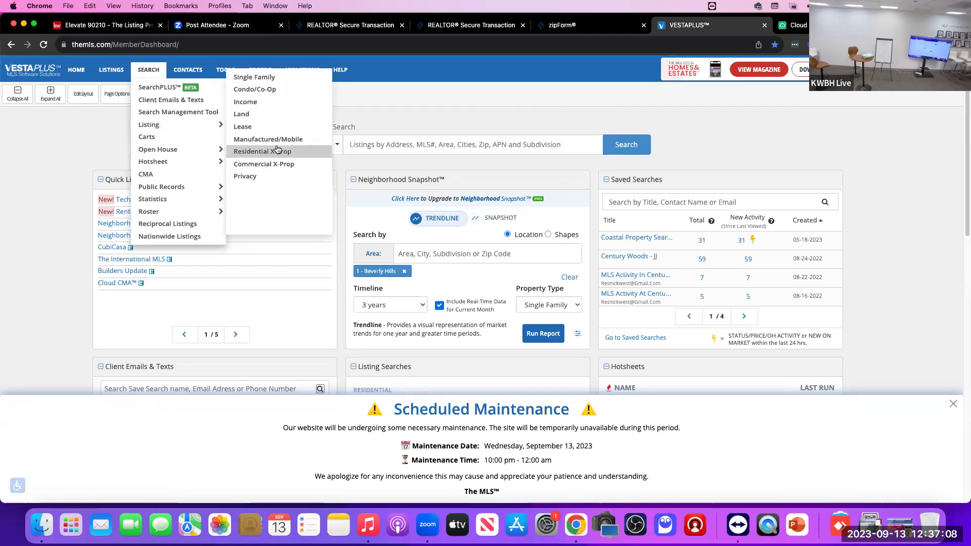
mouse_move(179, 127)
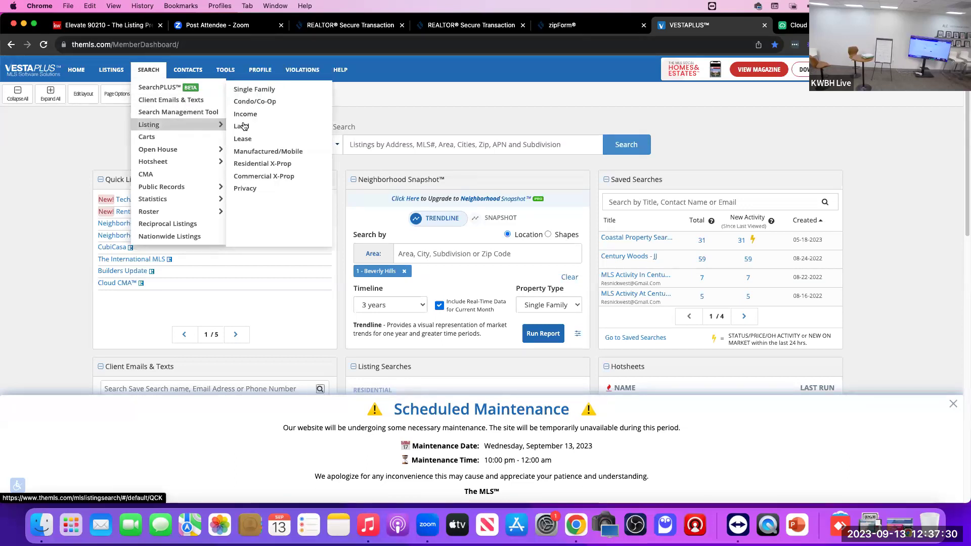
left_click(254, 89)
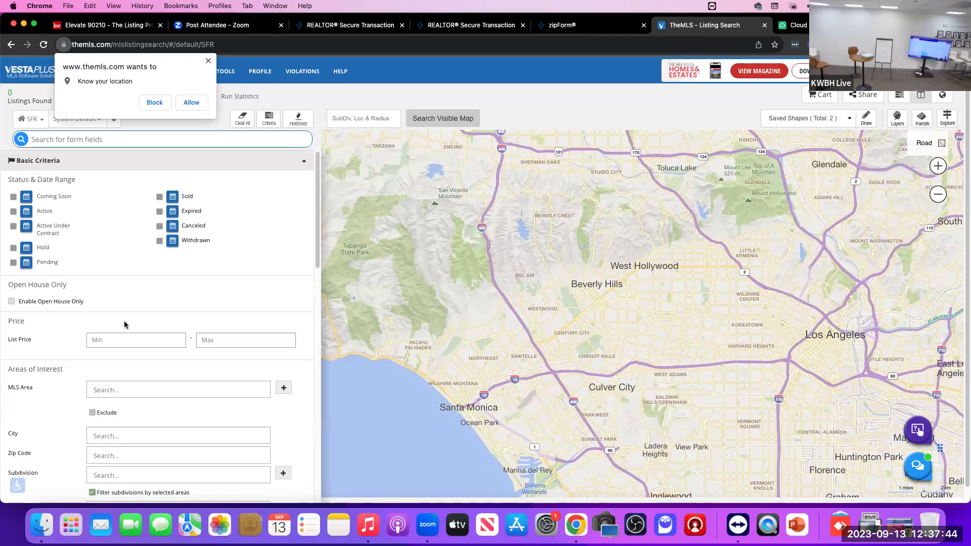
Step: Allow location access, enable Search Visible Map, and include Active listings
scroll(116, 317, "down", 1)
scroll(116, 317, "down", 5)
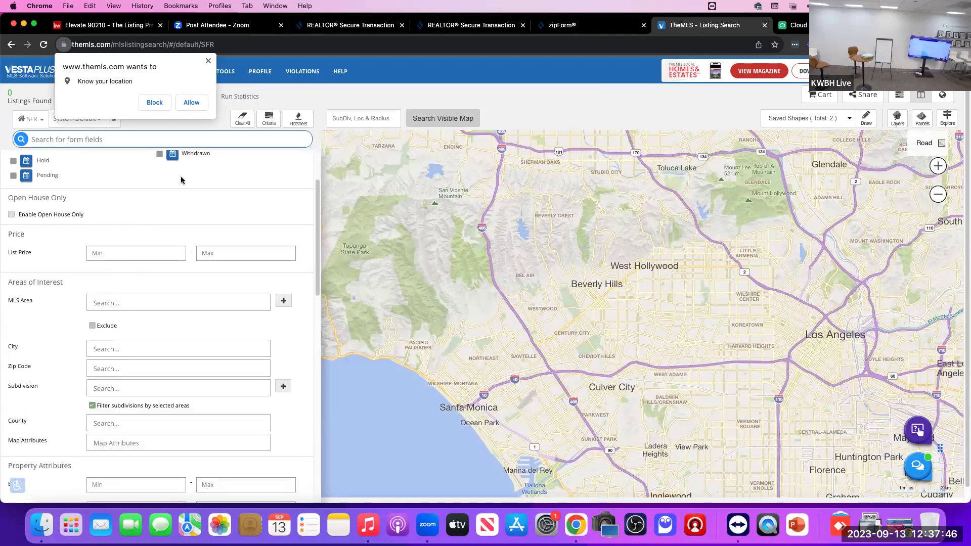
left_click(191, 103)
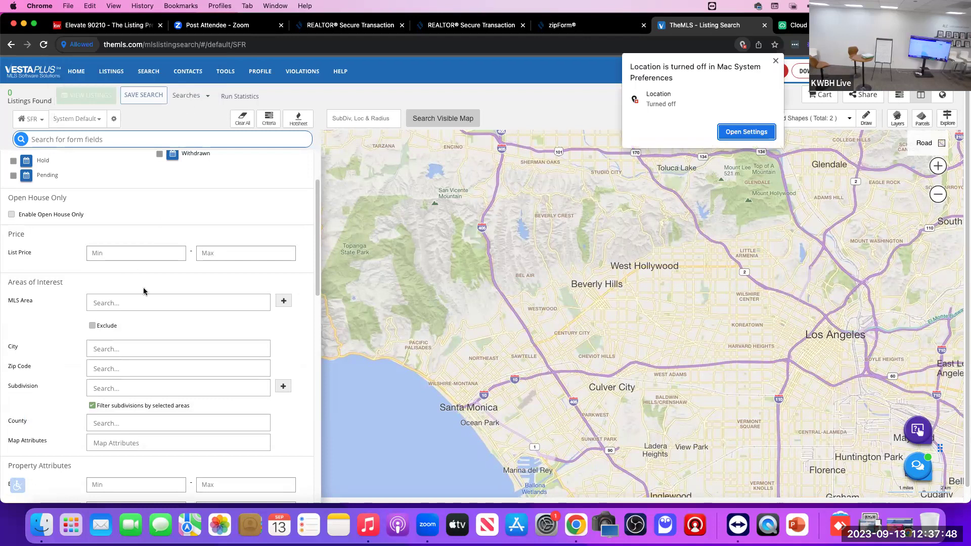
scroll(146, 291, "down", 12)
scroll(150, 289, "down", 3)
scroll(150, 289, "down", 10)
scroll(150, 289, "up", 10)
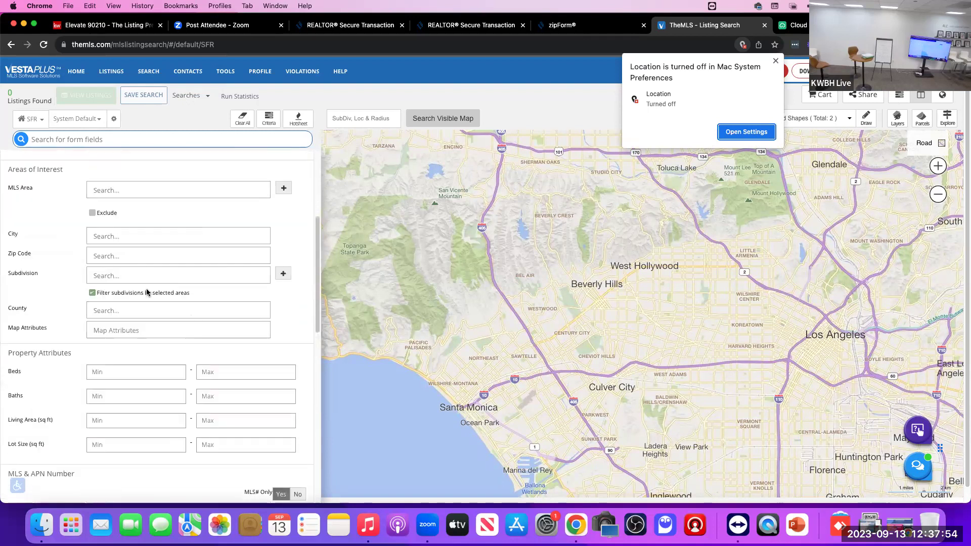
scroll(148, 292, "up", 5)
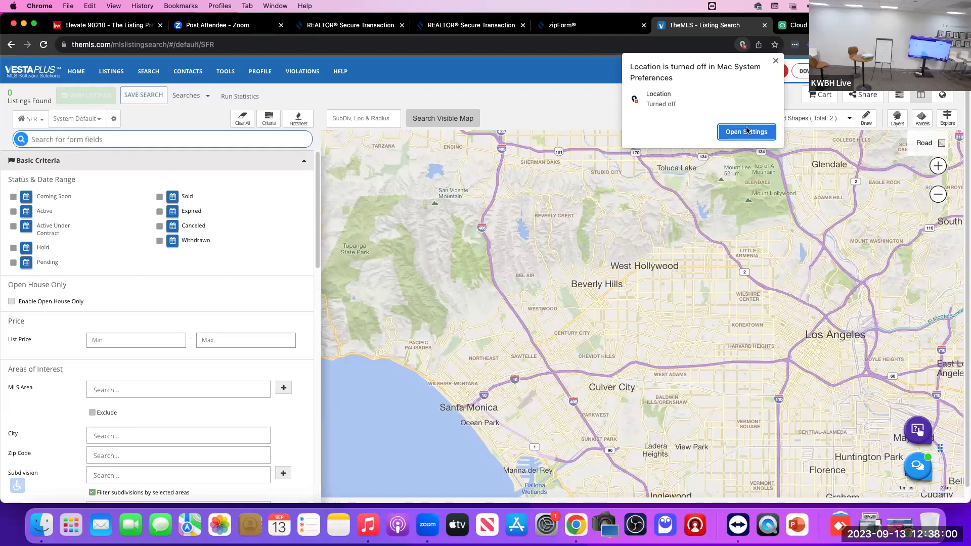
left_click(448, 119)
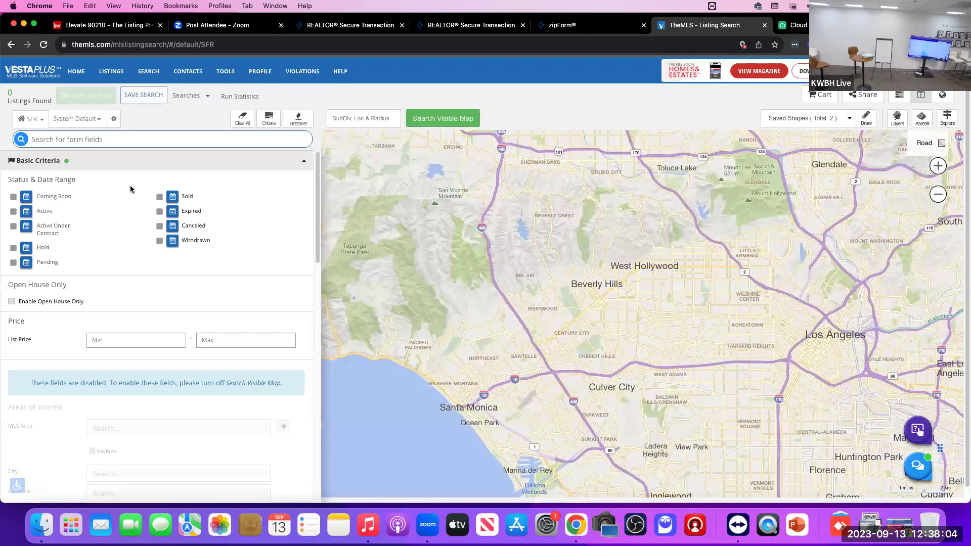
left_click(14, 213)
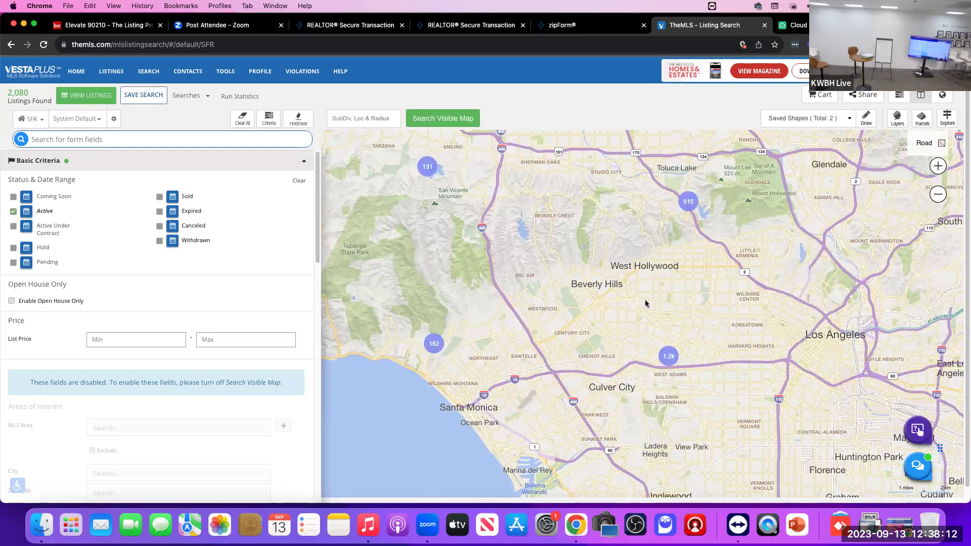
Step: Zoom and pan the map to centre on Beverly Hills, showing 186 listings
scroll(550, 251, "up", 5)
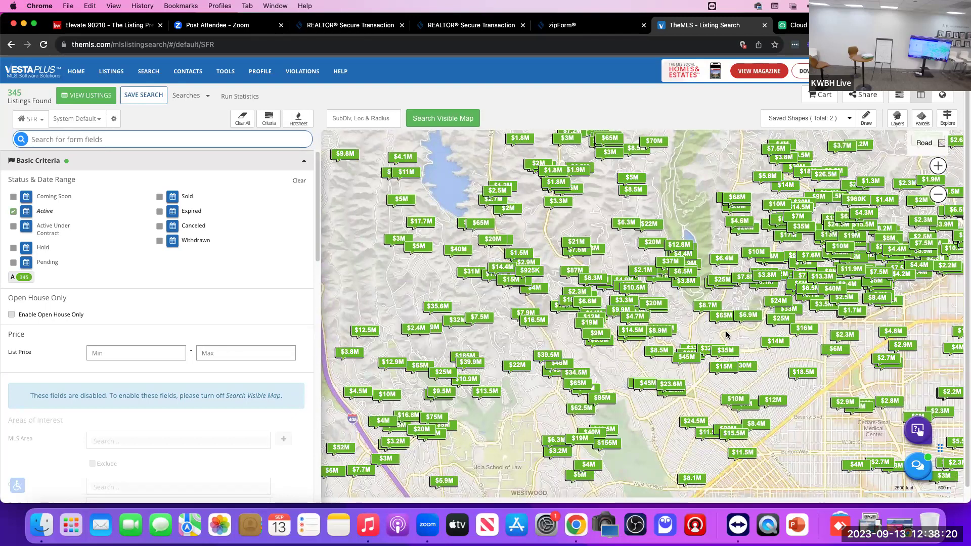
left_click_drag(685, 329, 533, 213)
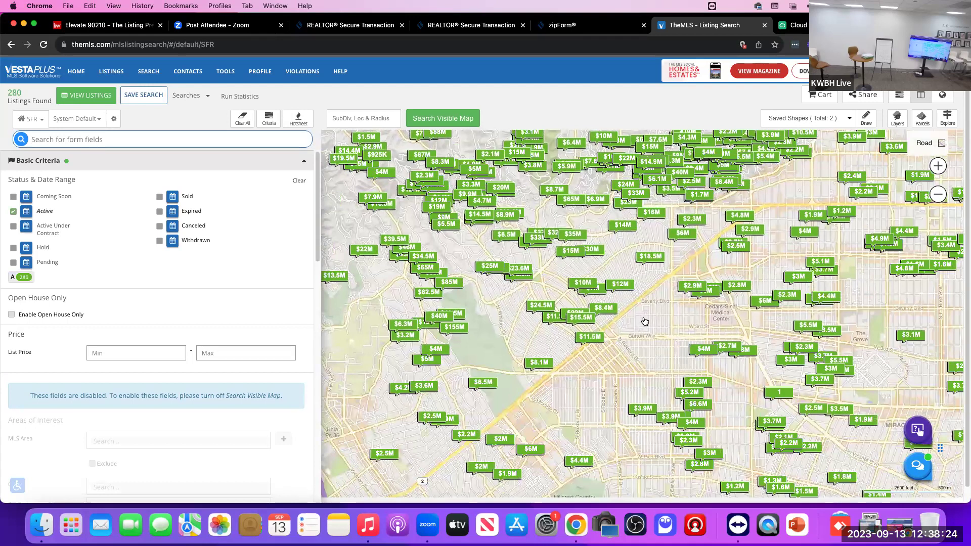
left_click_drag(647, 303, 659, 236)
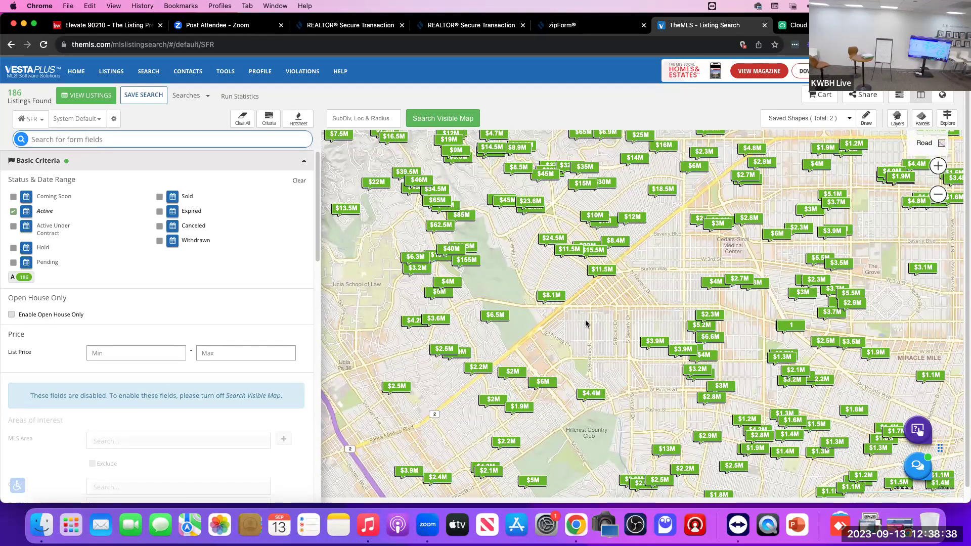
Step: Add Sold listings from the last 30 days (08/14/23–09/13/23), bringing results to 237
left_click(150, 73)
left_click(176, 197)
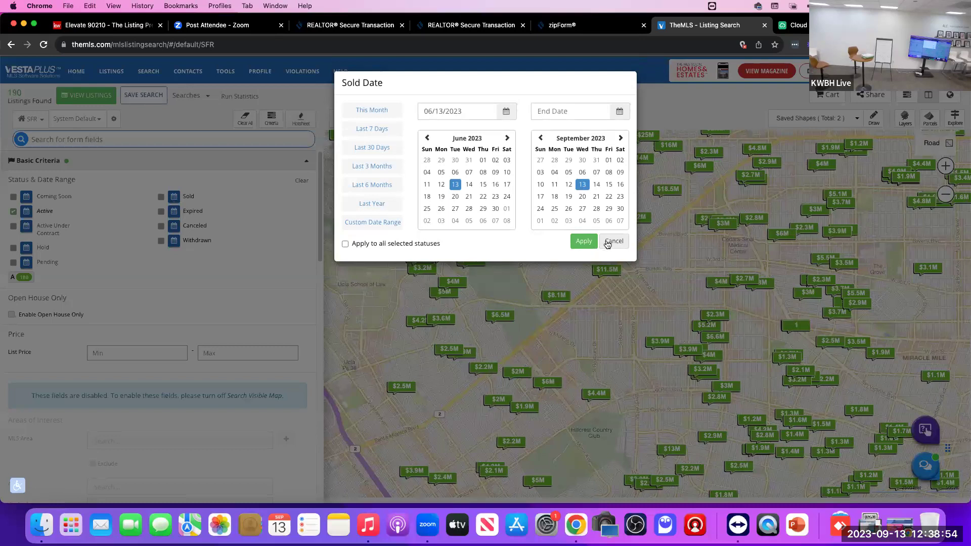
left_click(613, 241)
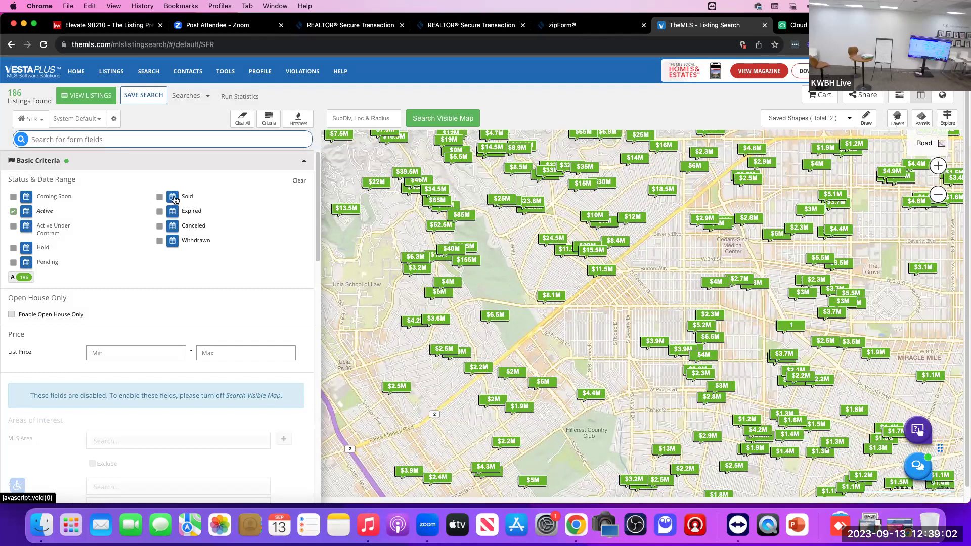
left_click(174, 199)
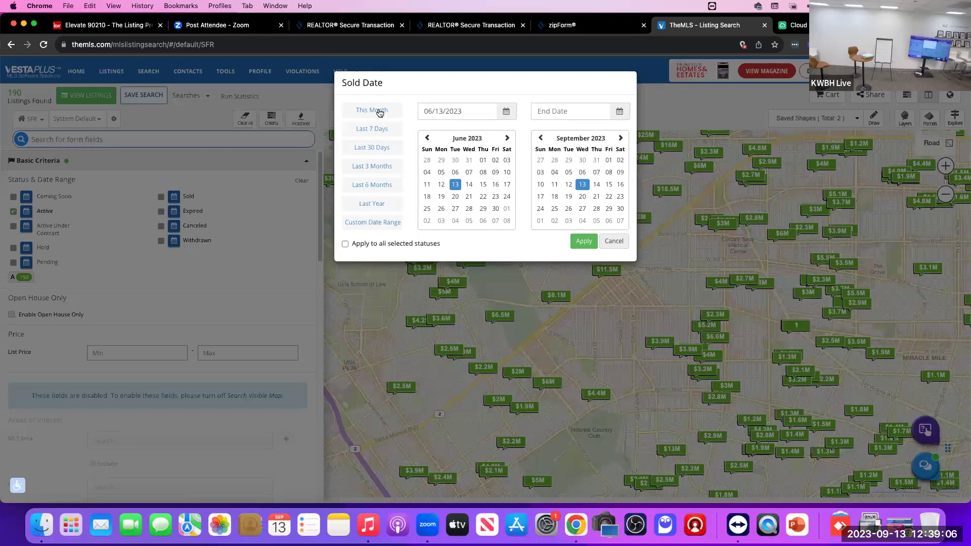
left_click(371, 149)
left_click(584, 242)
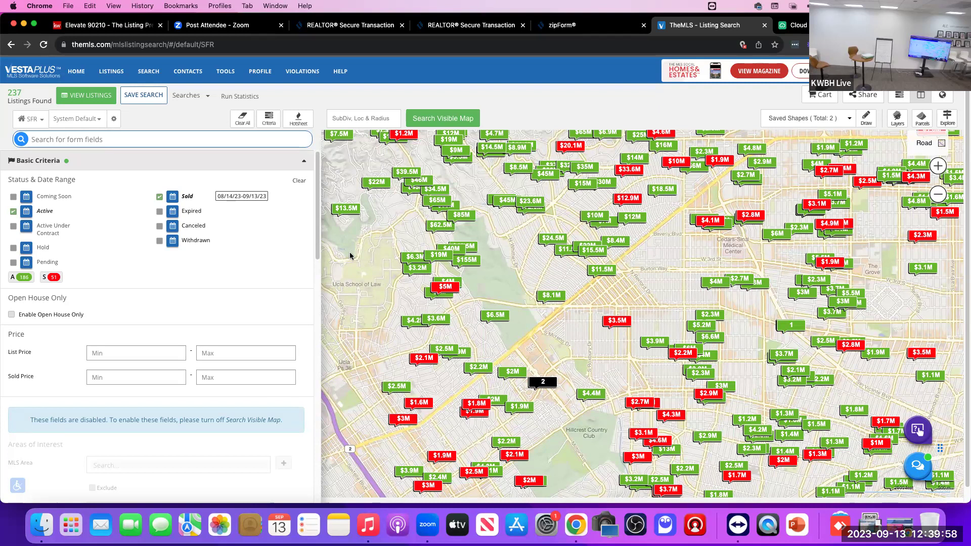
Step: Open the CMA Main Page from the search menu to list the saved CMAs
left_click(145, 70)
mouse_move(162, 127)
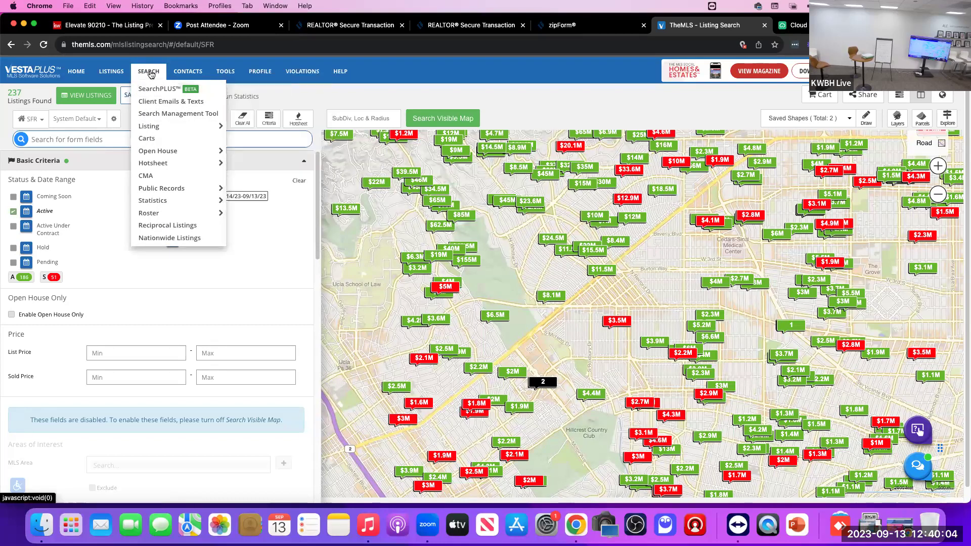
left_click(151, 177)
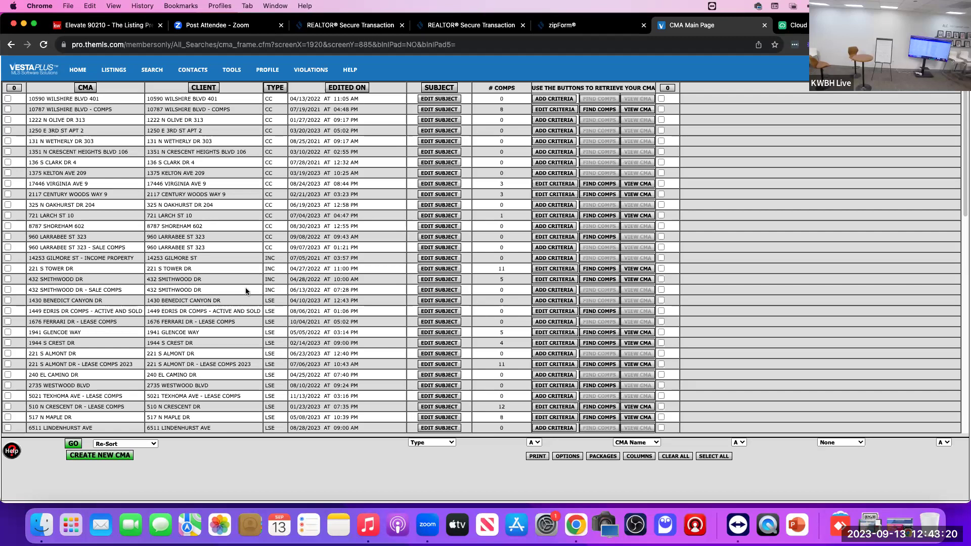
Step: Launch Realist in a new window via SEARCH > Public Records > The MLS REALTX
left_click(152, 74)
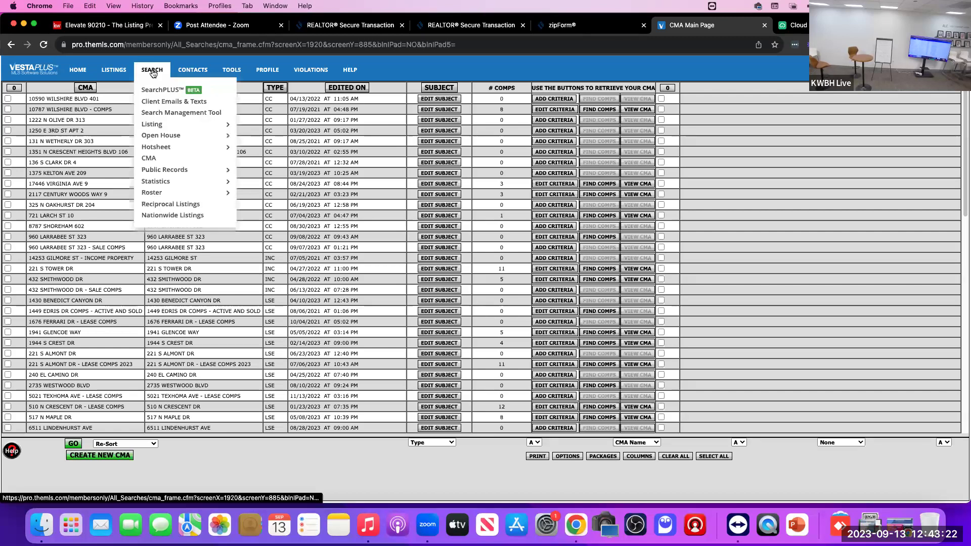
mouse_move(171, 172)
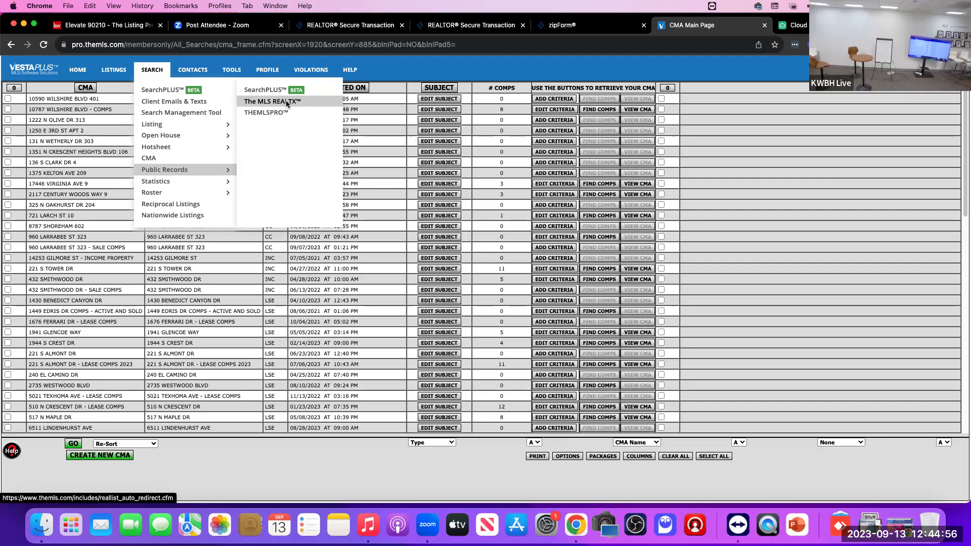
left_click(286, 103)
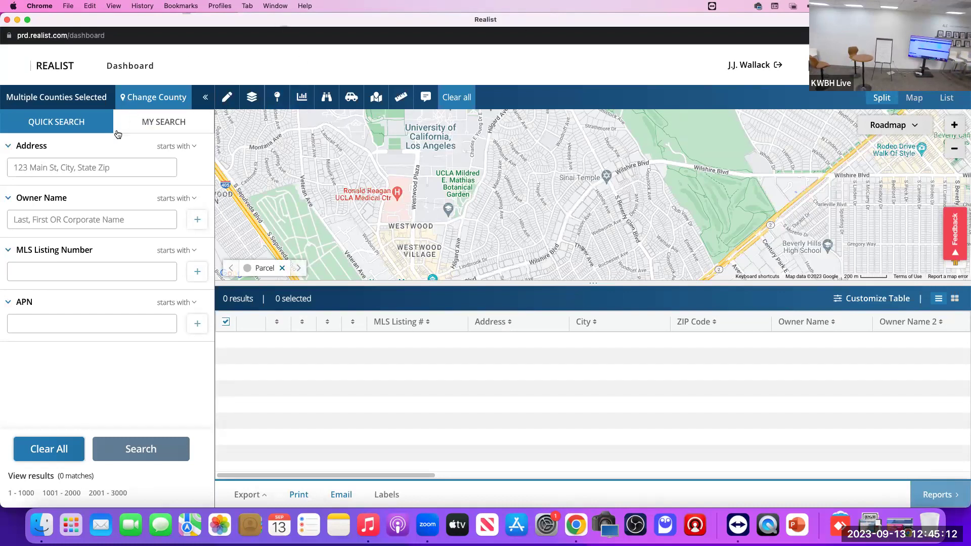
left_click(81, 166)
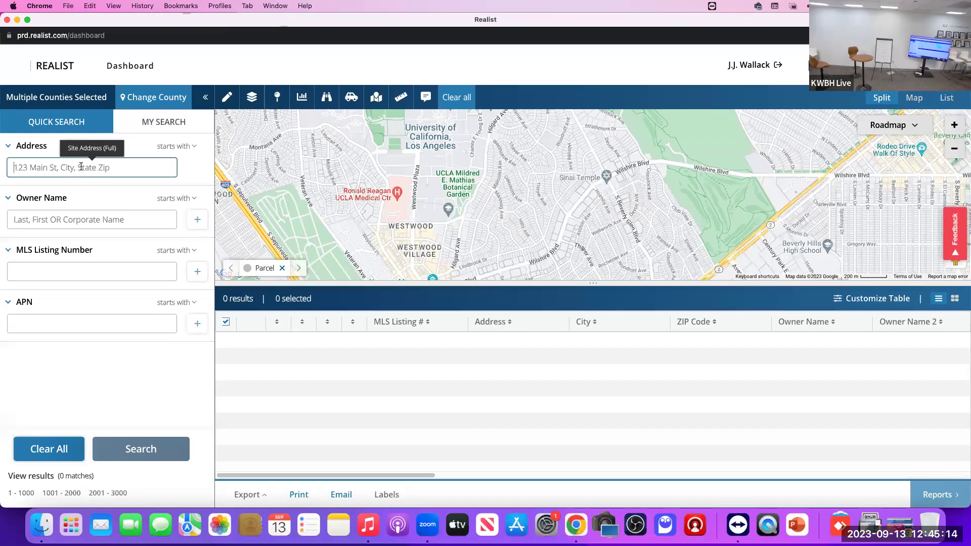
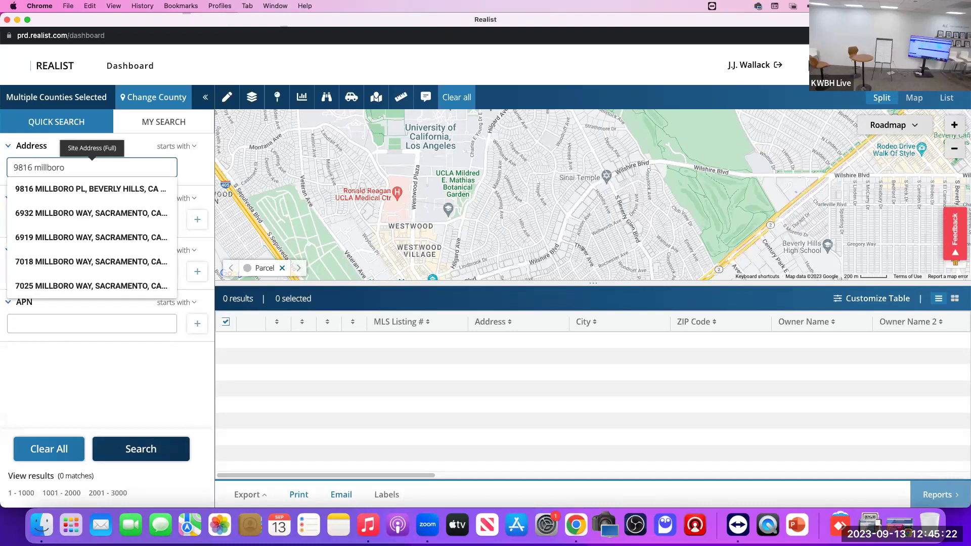
left_click(106, 189)
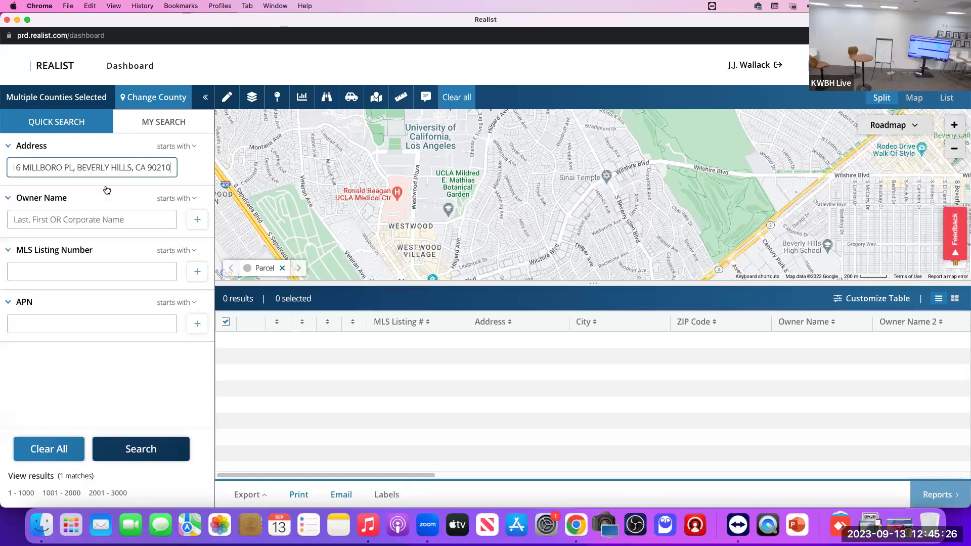
left_click(144, 451)
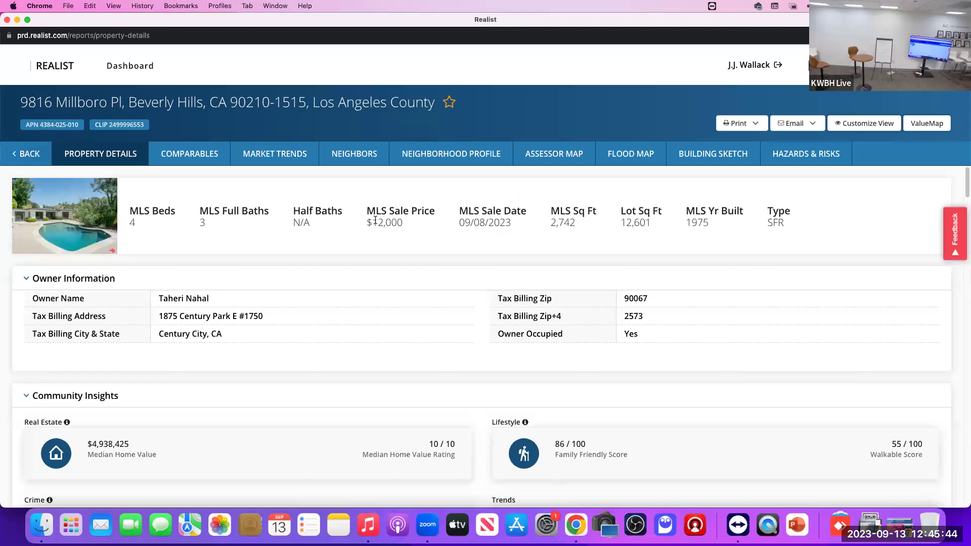
left_click_drag(366, 223, 403, 226)
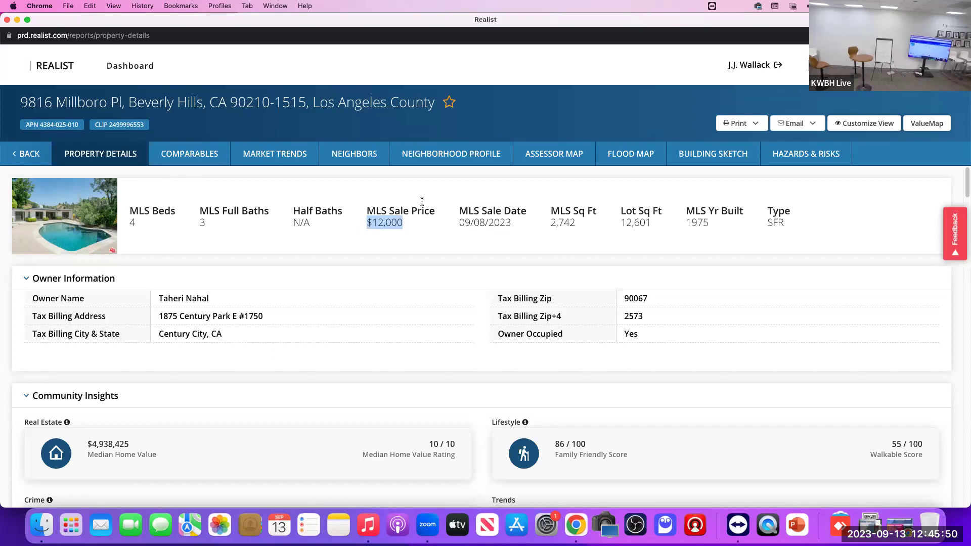
left_click_drag(461, 223, 510, 229)
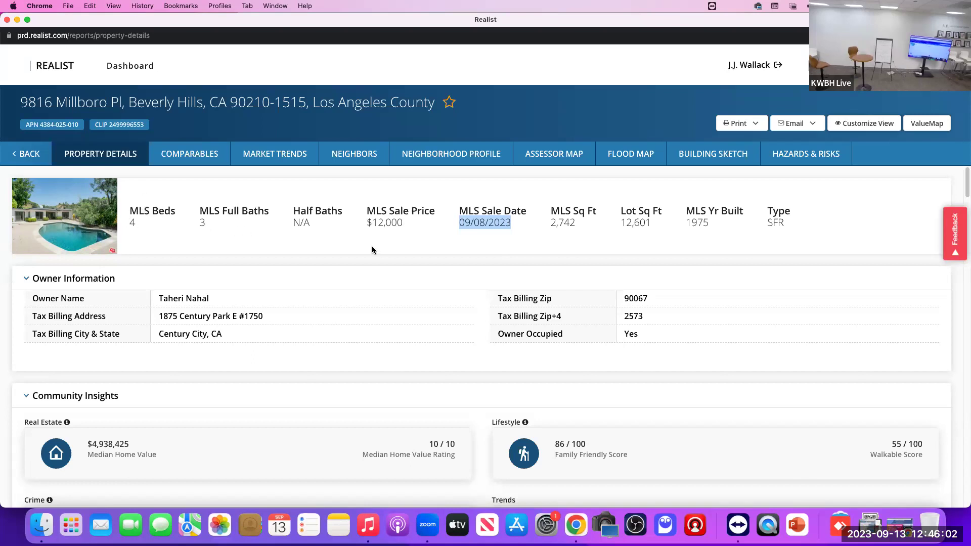
left_click_drag(548, 222, 572, 223)
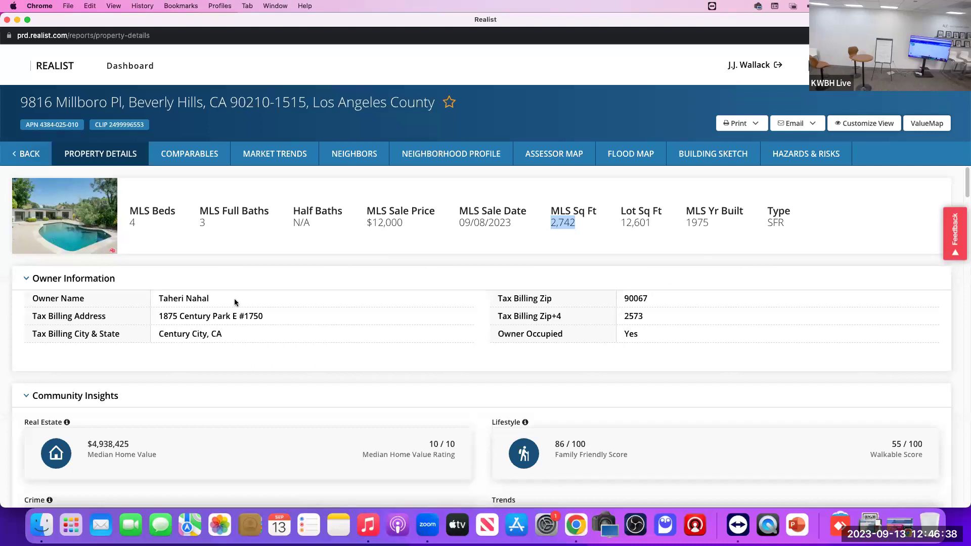
scroll(243, 298, "down", 1)
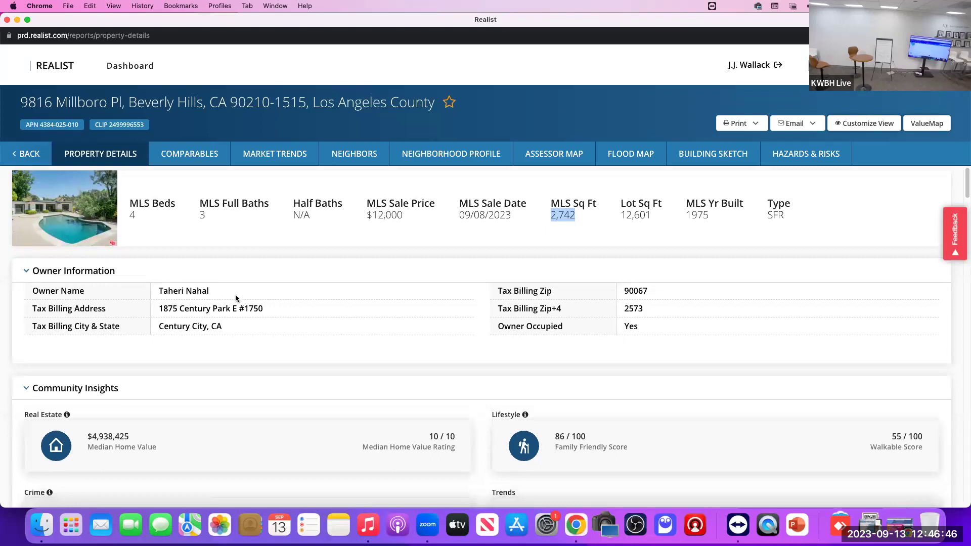
Step: Scroll past Location and Tax Information to Assessment & Tax, highlighting the LARE15 zoning code
scroll(235, 298, "down", 3)
scroll(235, 298, "down", 12)
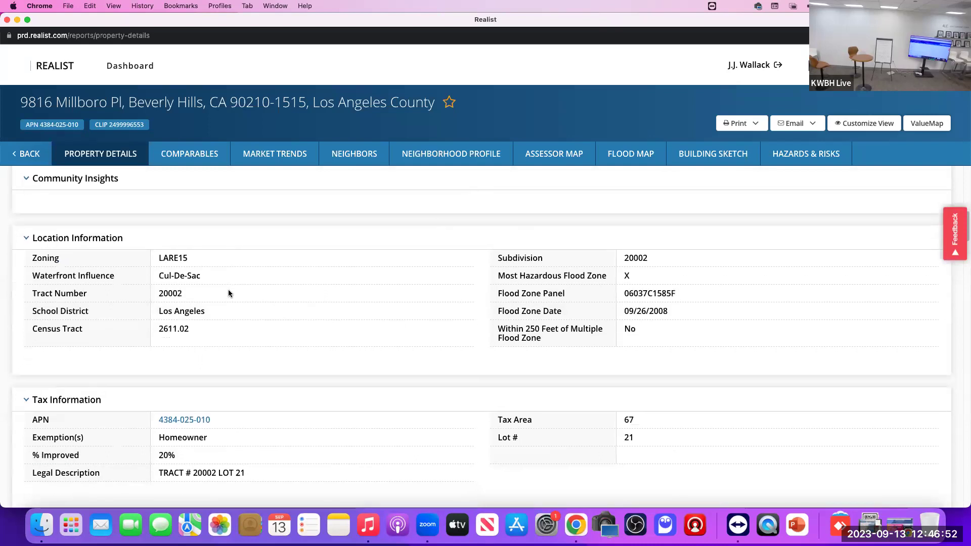
left_click_drag(158, 250, 196, 255)
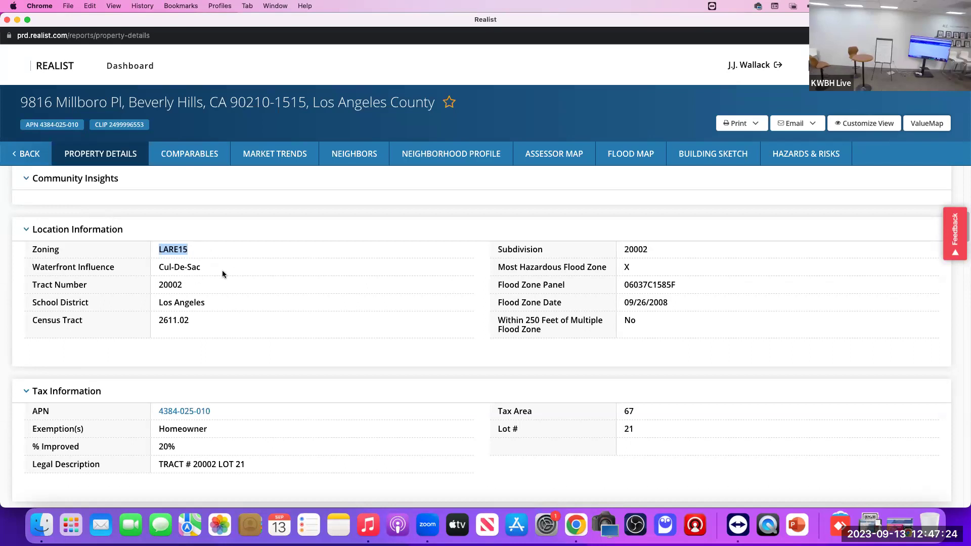
scroll(226, 279, "down", 3)
scroll(226, 279, "down", 2)
scroll(226, 278, "down", 5)
scroll(224, 279, "up", 2)
scroll(224, 279, "down", 3)
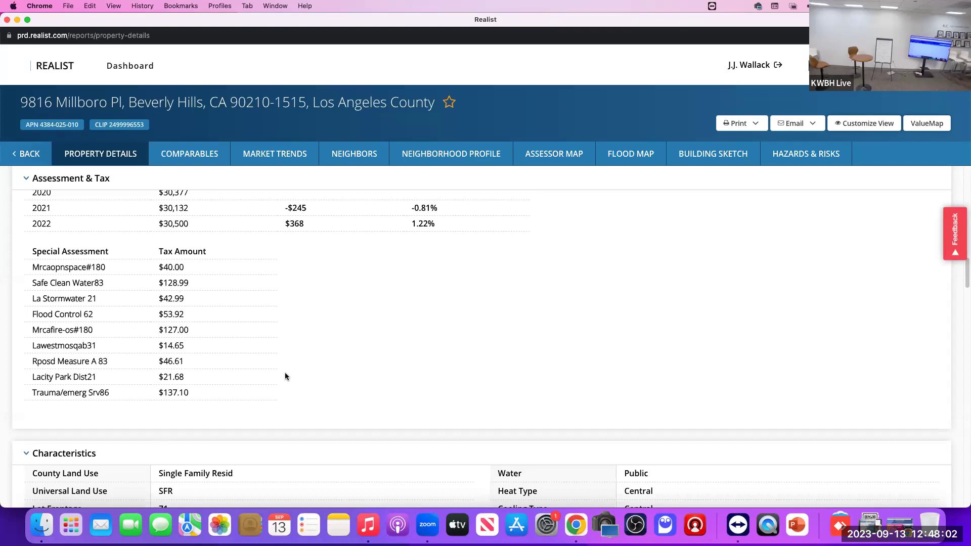
Step: In Characteristics, highlight the 2,742 Building Sq Ft value and check its Tax/MLS tooltip
scroll(283, 374, "down", 2)
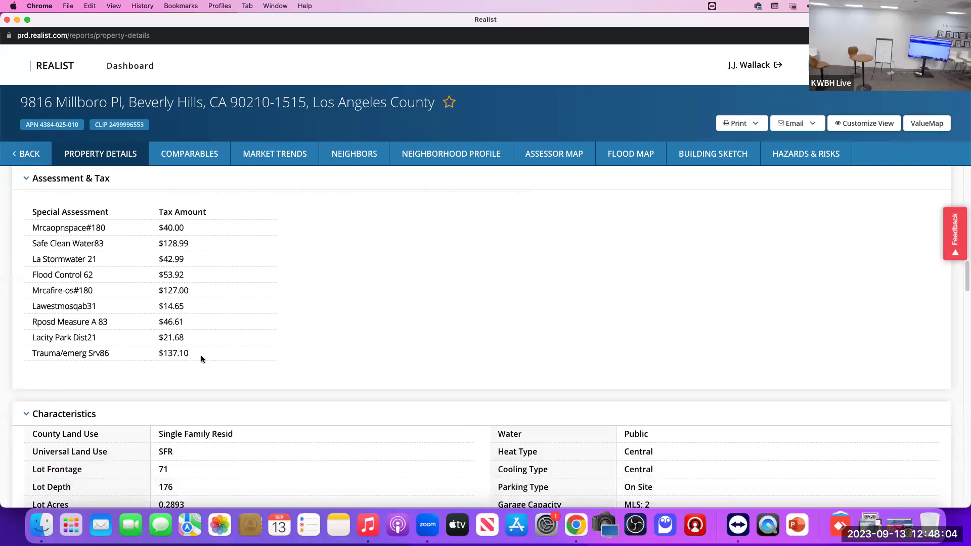
scroll(220, 344, "down", 4)
scroll(201, 288, "down", 5)
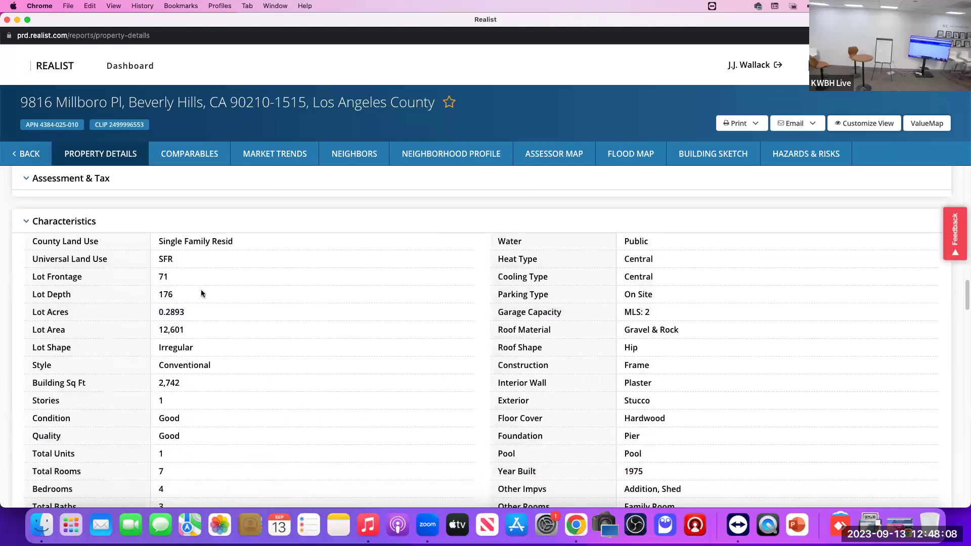
scroll(201, 293, "down", 1)
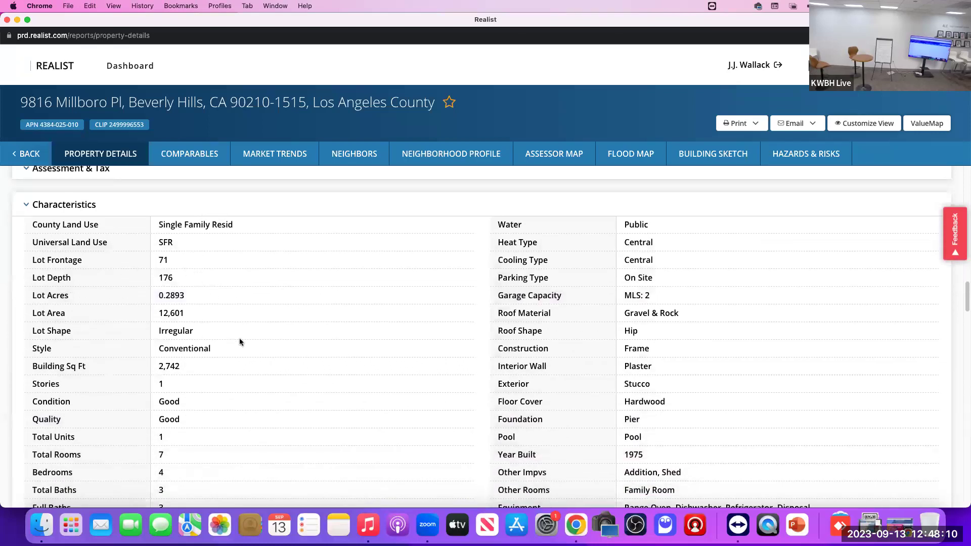
scroll(240, 342, "down", 1)
left_click_drag(158, 357, 210, 359)
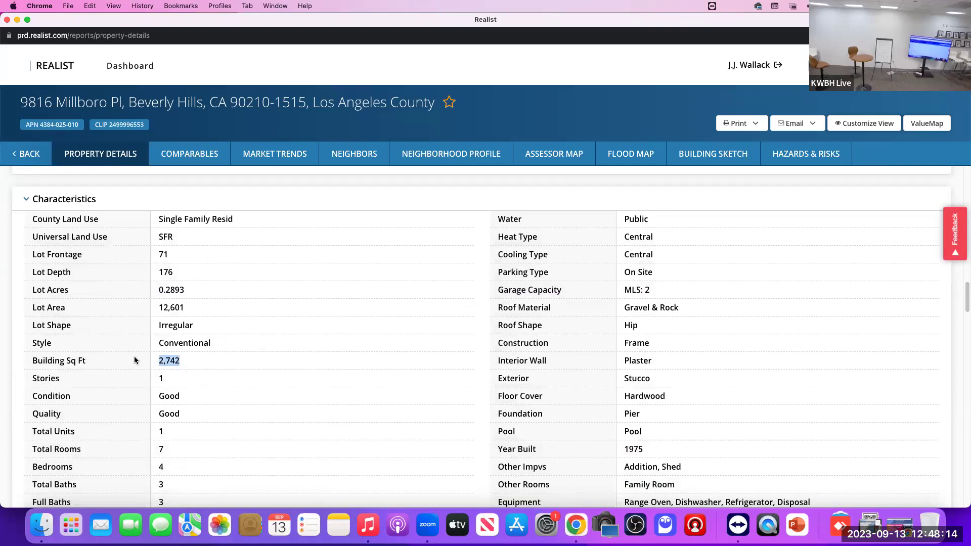
mouse_move(188, 363)
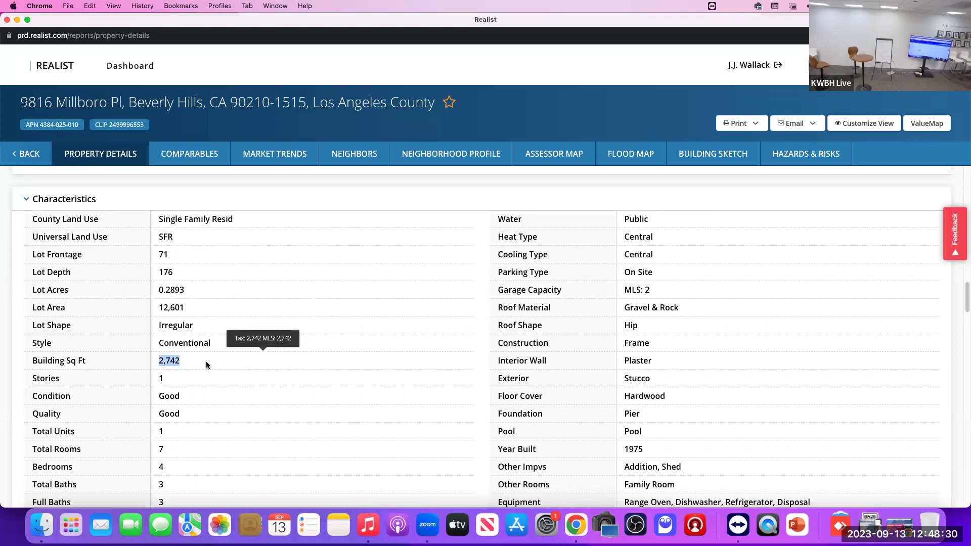
Step: Highlight the Other Improvements value listing Addition and Shed
scroll(204, 362, "down", 3)
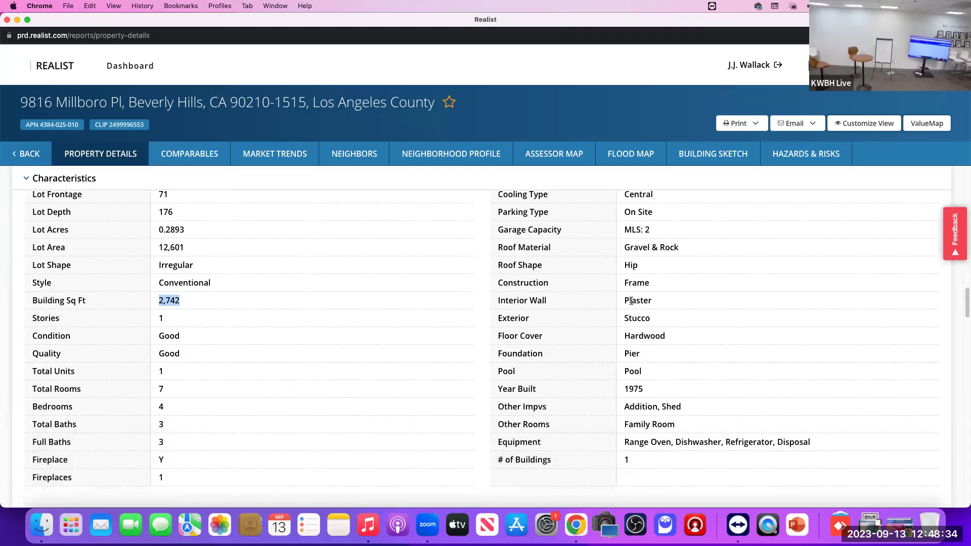
scroll(665, 363, "down", 3)
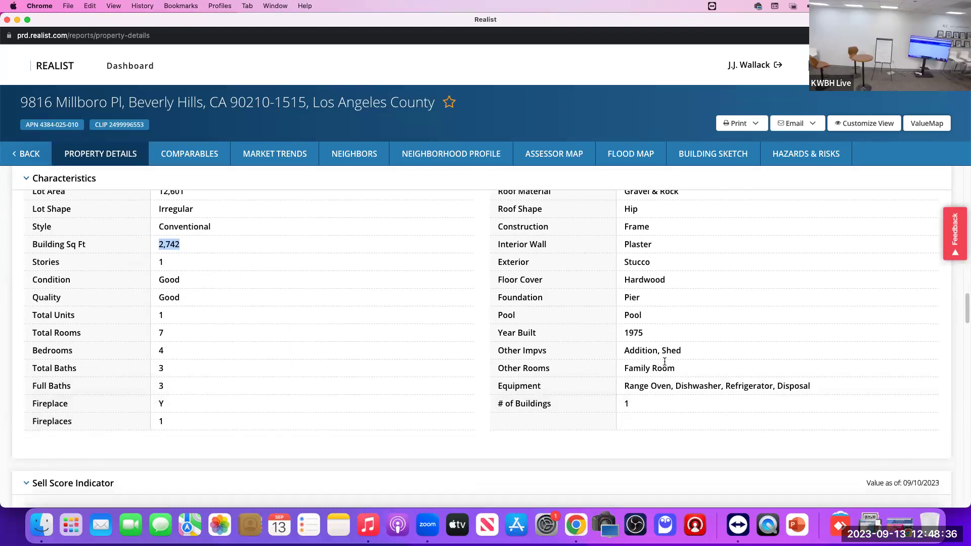
left_click(640, 349)
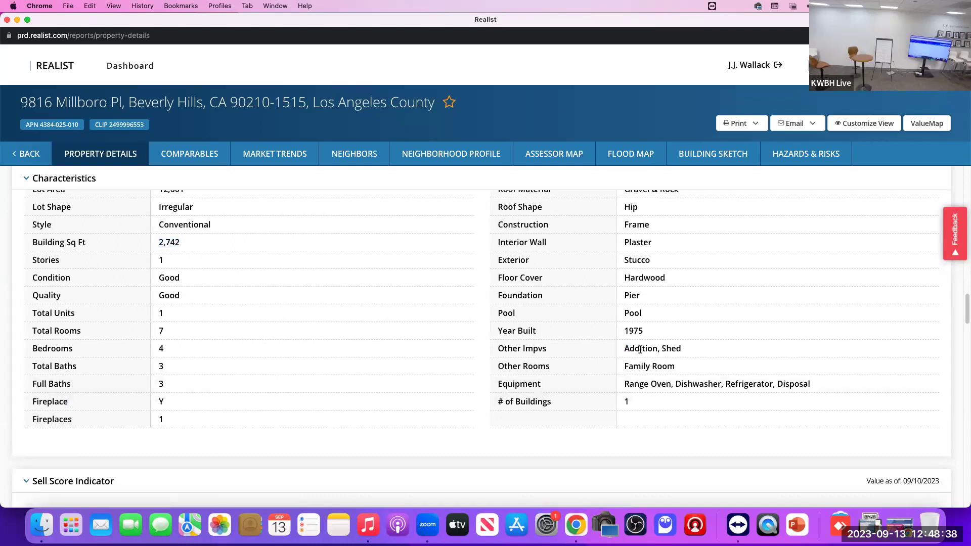
triple_click(640, 349)
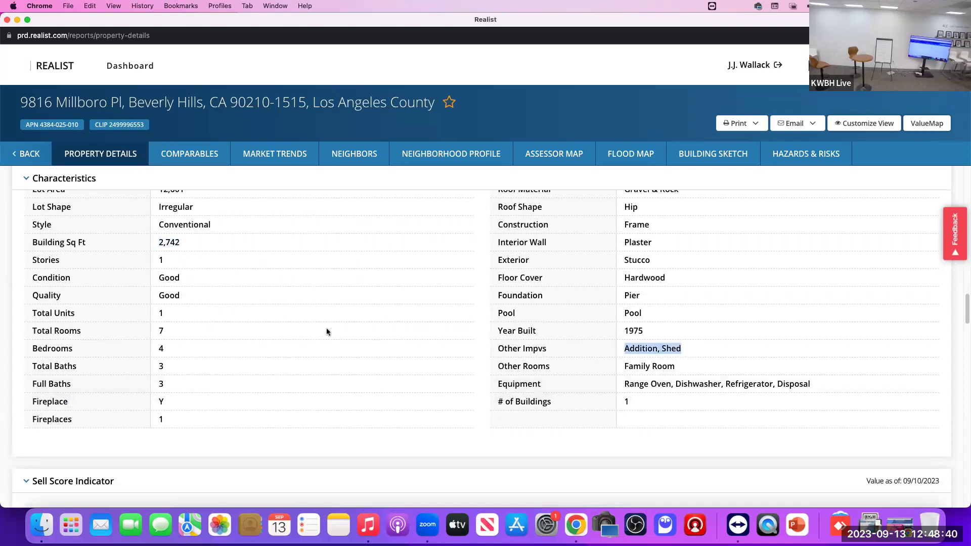
Step: Highlight the MLS status 'Sold' in Listing Information, then continue down to the sales history
scroll(326, 304, "down", 15)
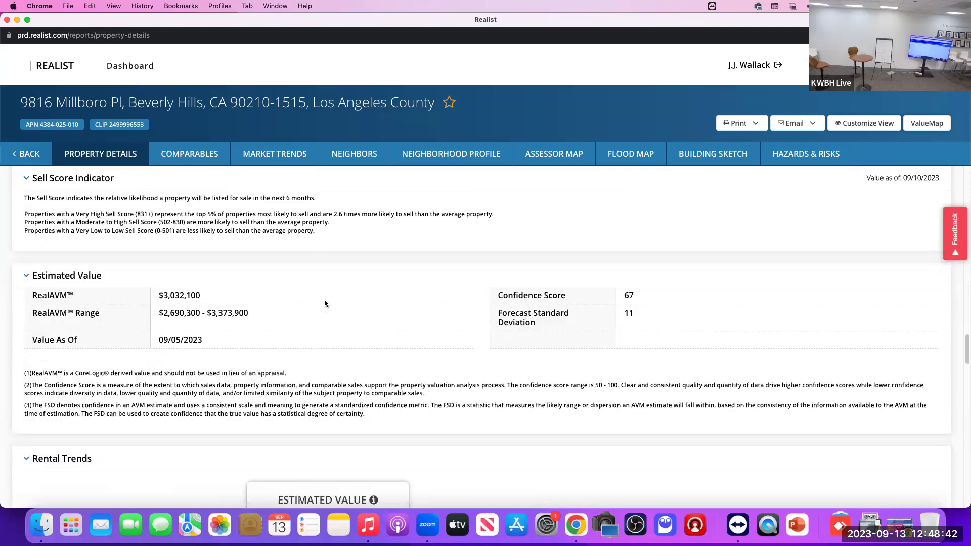
scroll(325, 303, "down", 10)
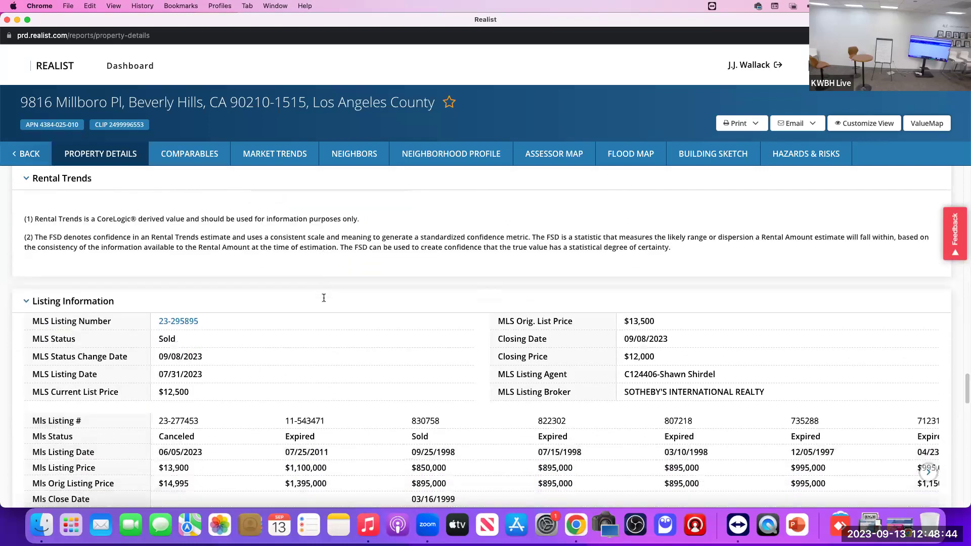
scroll(324, 298, "down", 3)
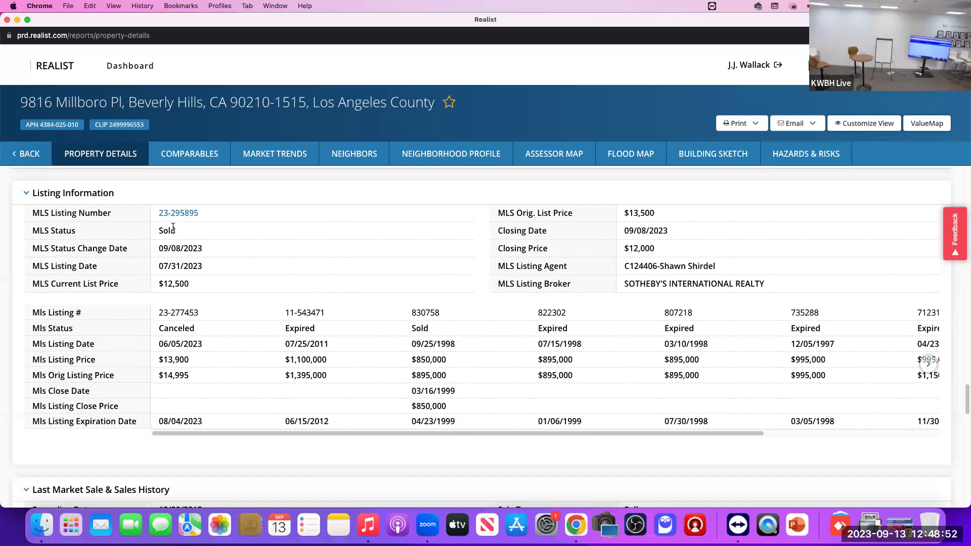
left_click_drag(160, 229, 198, 238)
scroll(655, 273, "down", 1)
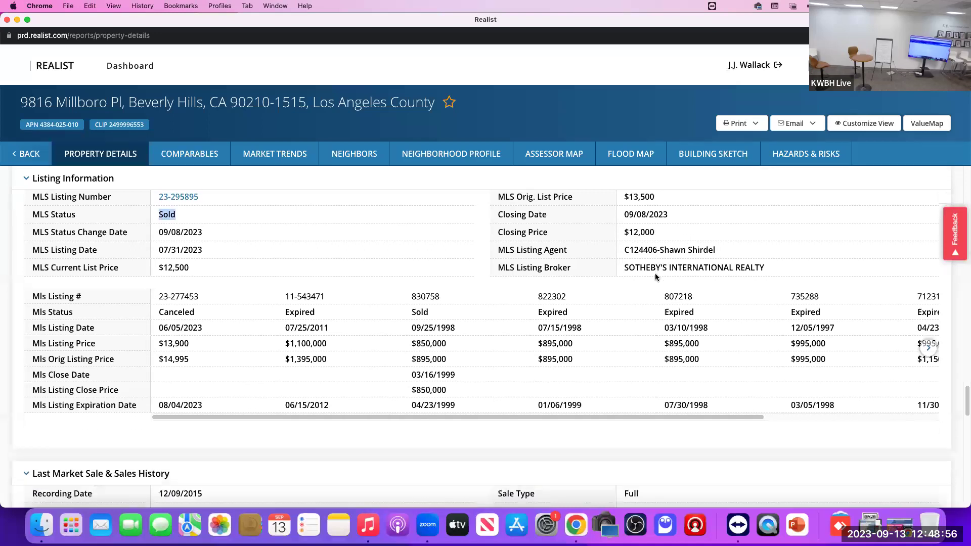
scroll(553, 304, "down", 1)
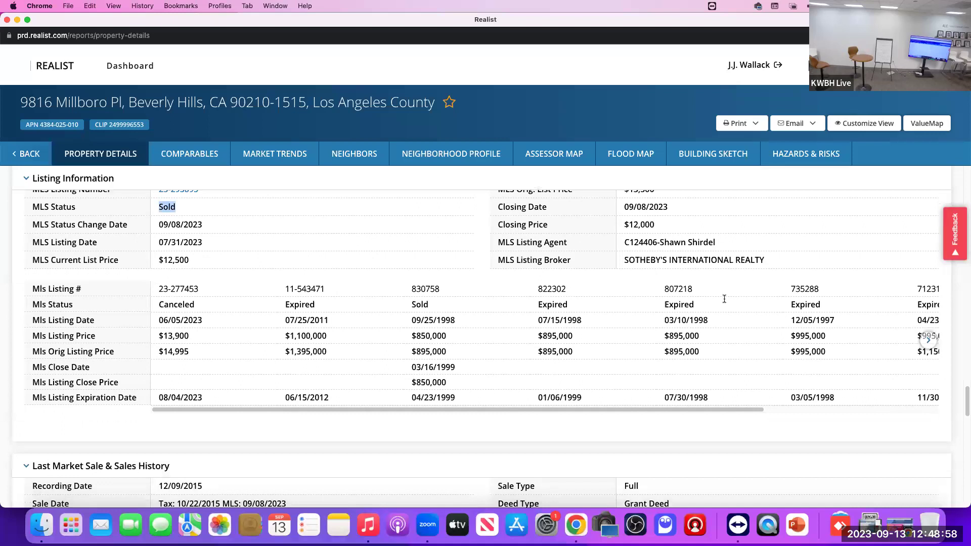
scroll(475, 340, "down", 10)
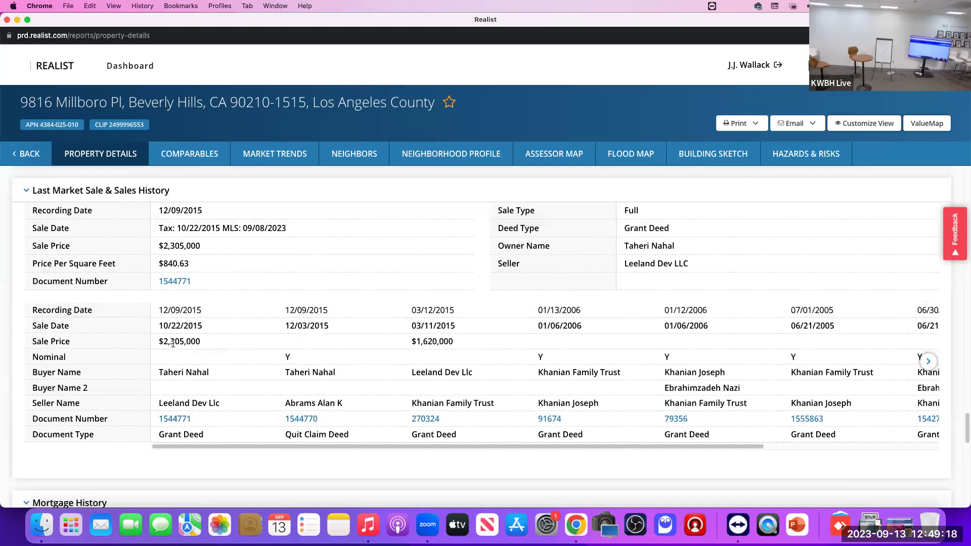
left_click_drag(156, 310, 207, 313)
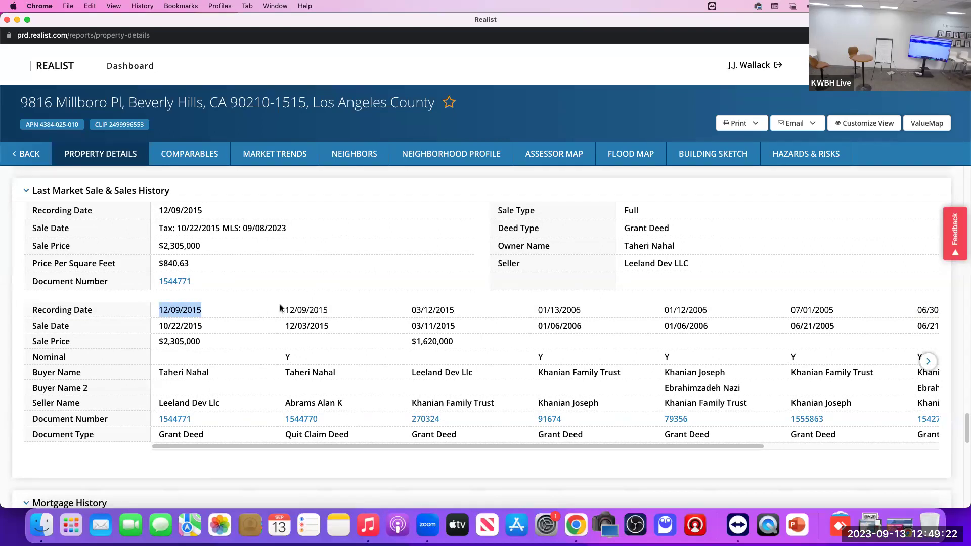
left_click_drag(282, 310, 329, 309)
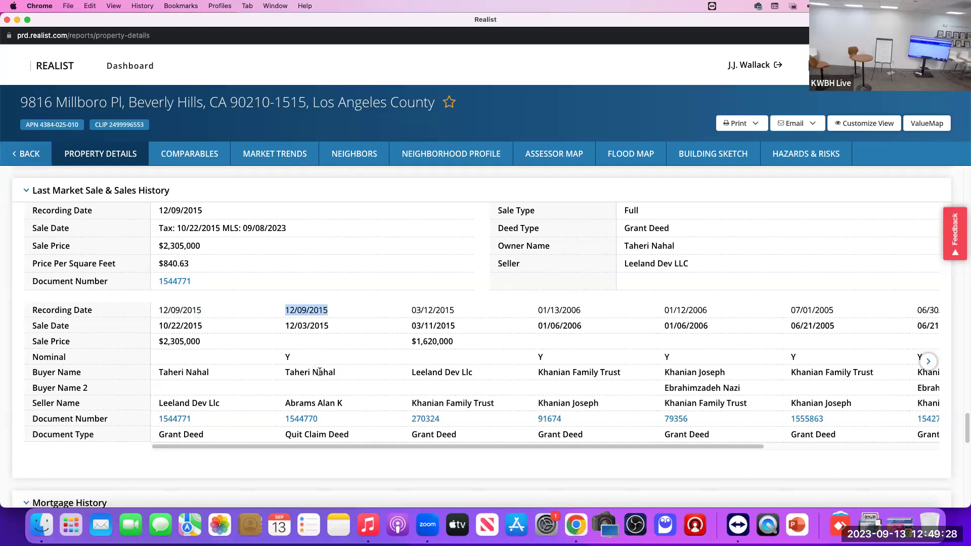
left_click_drag(411, 310, 455, 311)
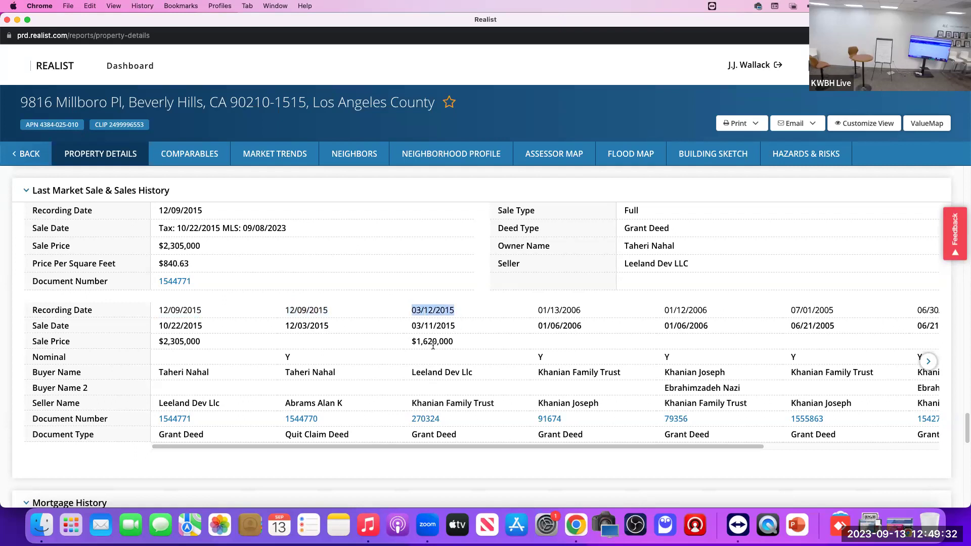
left_click_drag(537, 311, 588, 314)
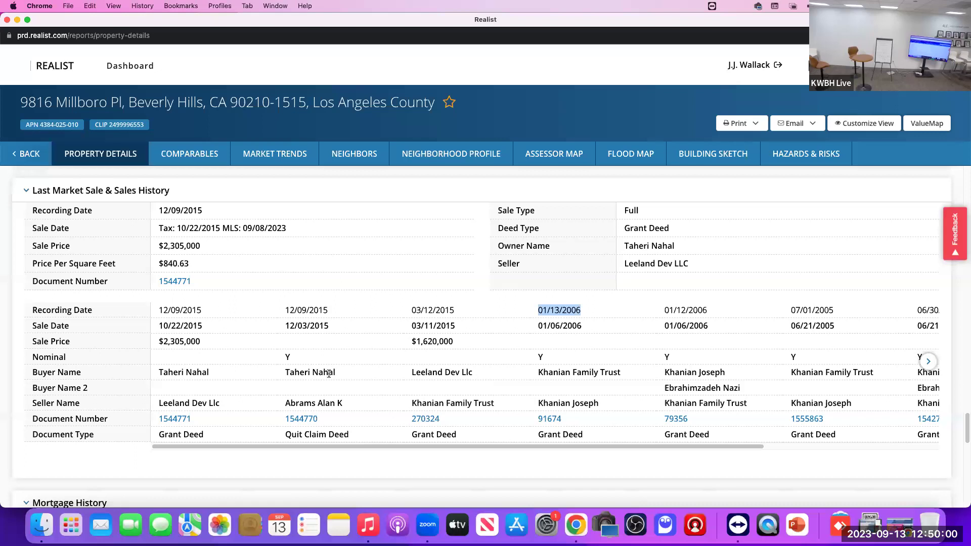
double_click(166, 401)
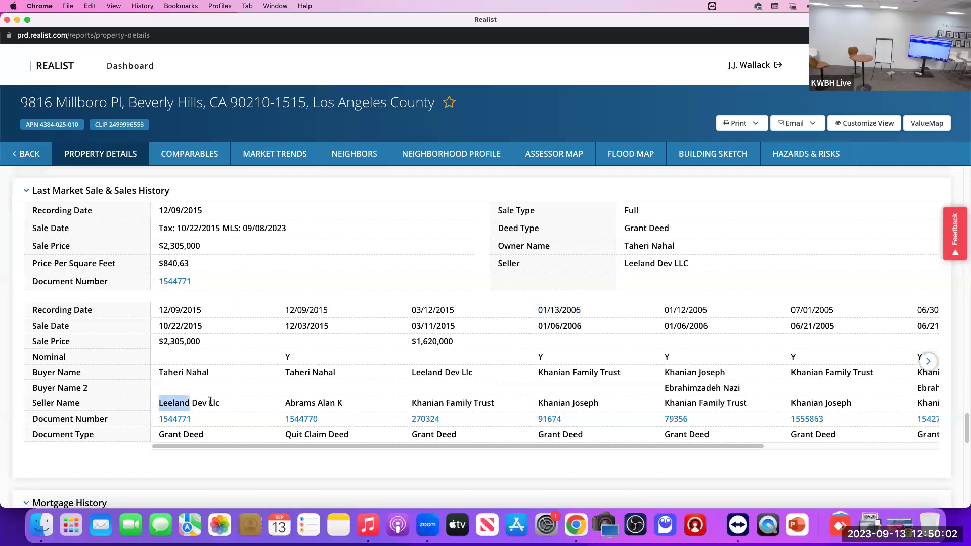
left_click_drag(210, 402, 219, 403)
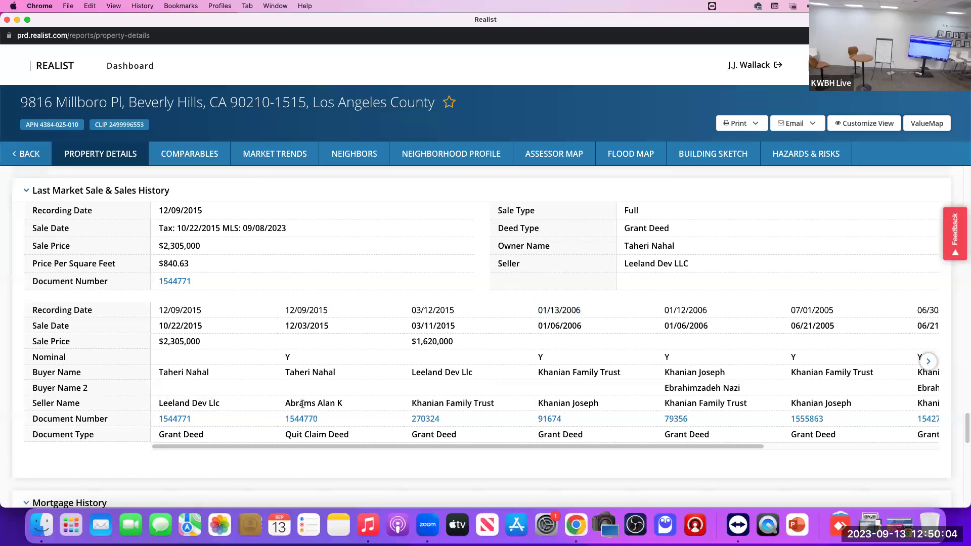
left_click_drag(284, 404, 346, 405)
left_click_drag(158, 403, 220, 403)
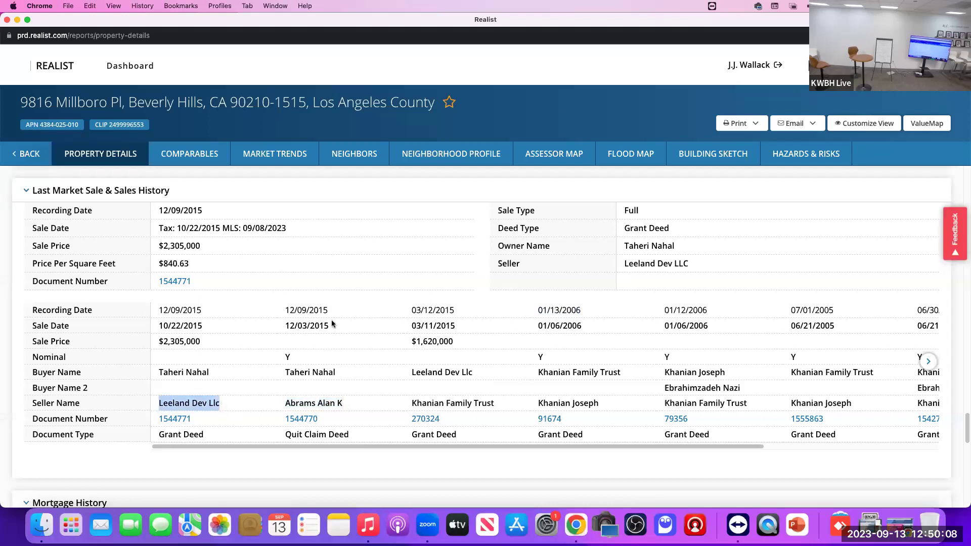
left_click(304, 310)
left_click_drag(328, 309, 156, 310)
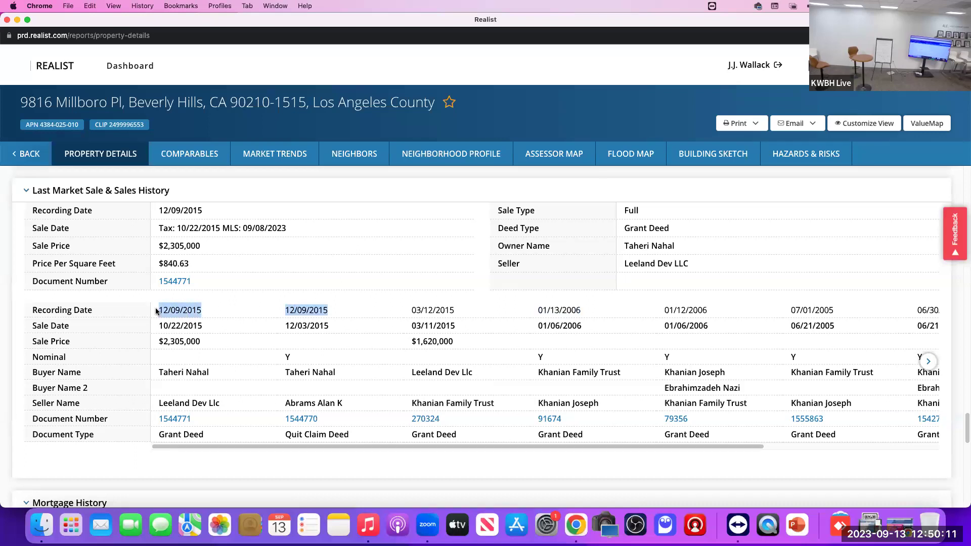
left_click(197, 373)
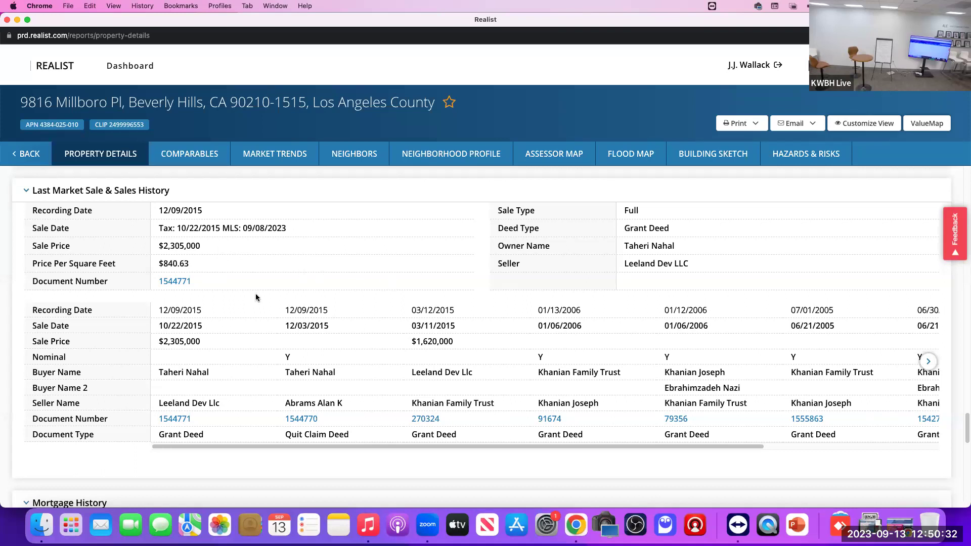
scroll(278, 298, "down", 4)
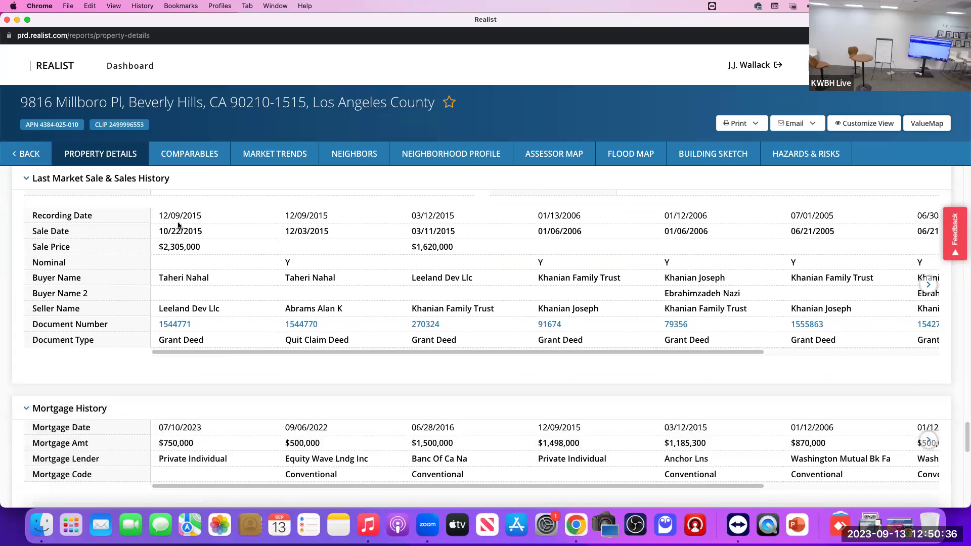
left_click_drag(155, 216, 212, 219)
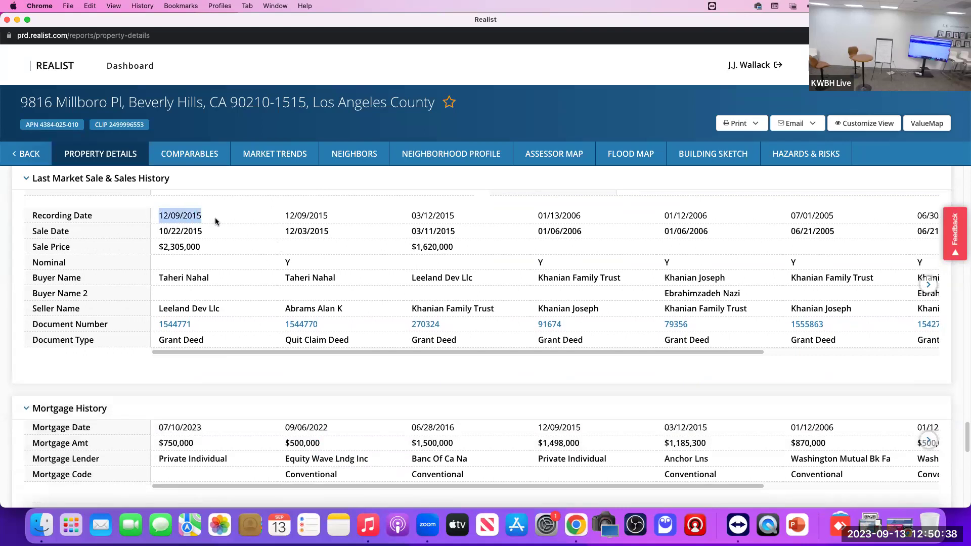
left_click_drag(537, 428, 583, 426)
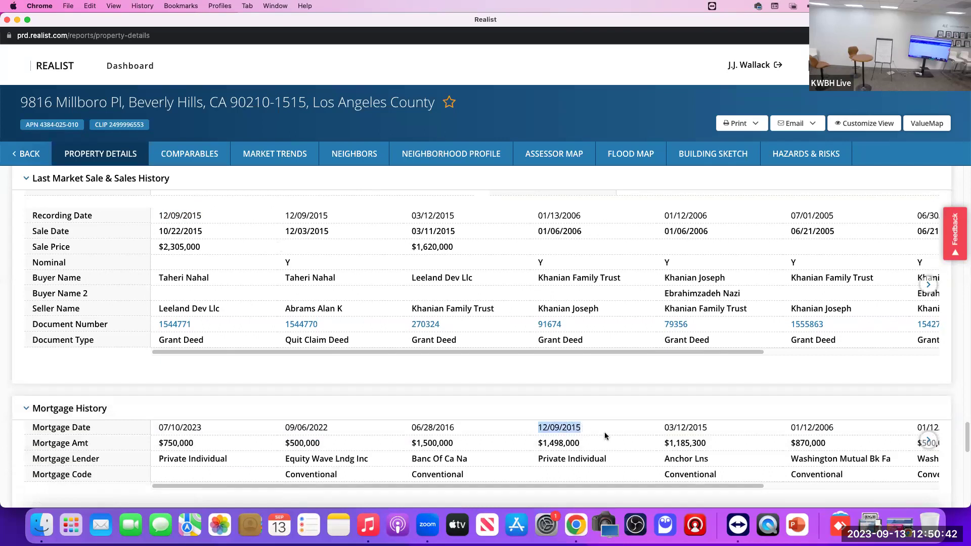
scroll(605, 433, "down", 2)
left_click_drag(587, 405, 536, 407)
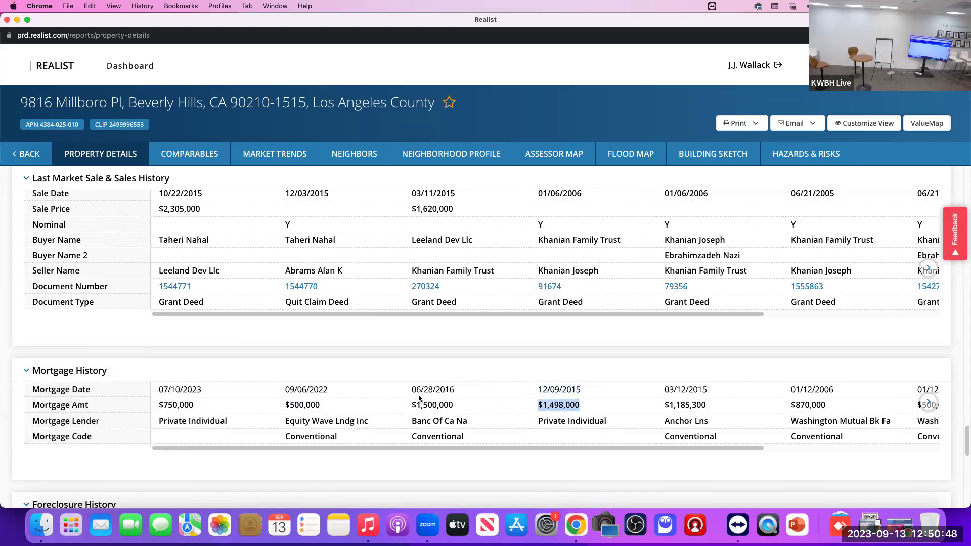
left_click_drag(411, 405, 457, 409)
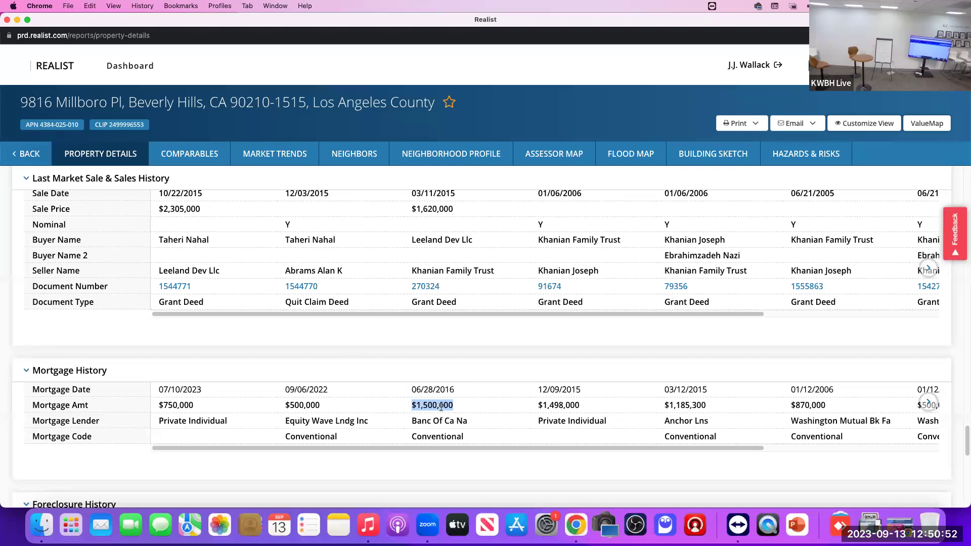
left_click_drag(543, 405, 582, 408)
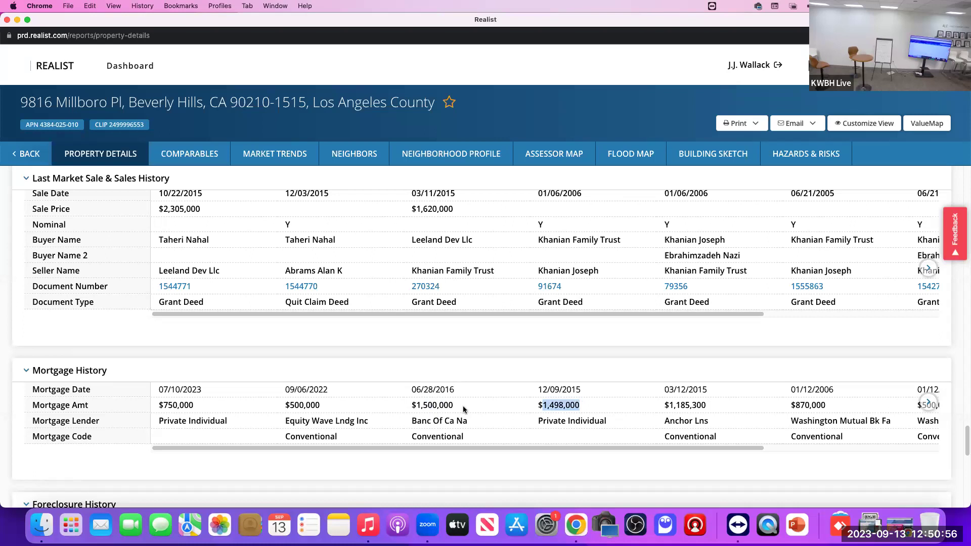
left_click_drag(460, 407, 402, 408)
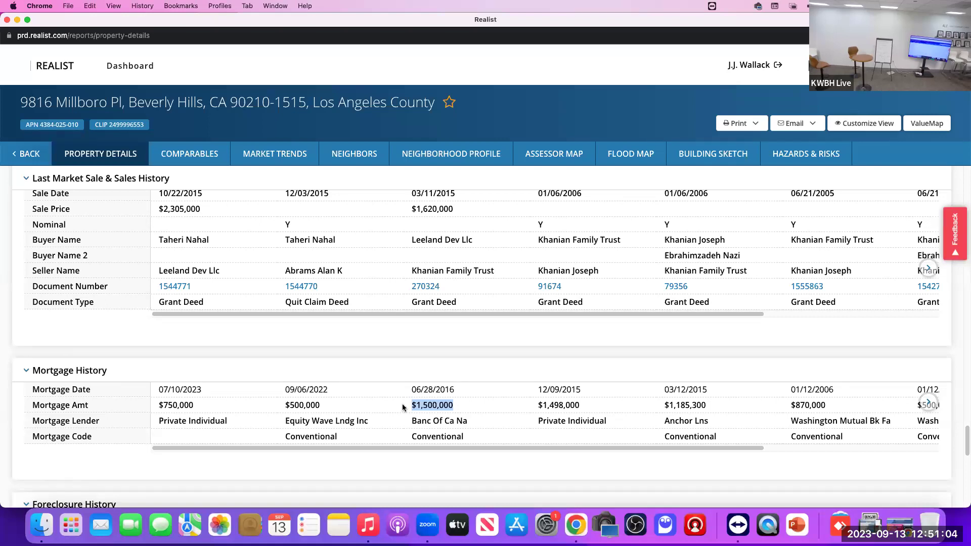
left_click_drag(281, 388, 333, 407)
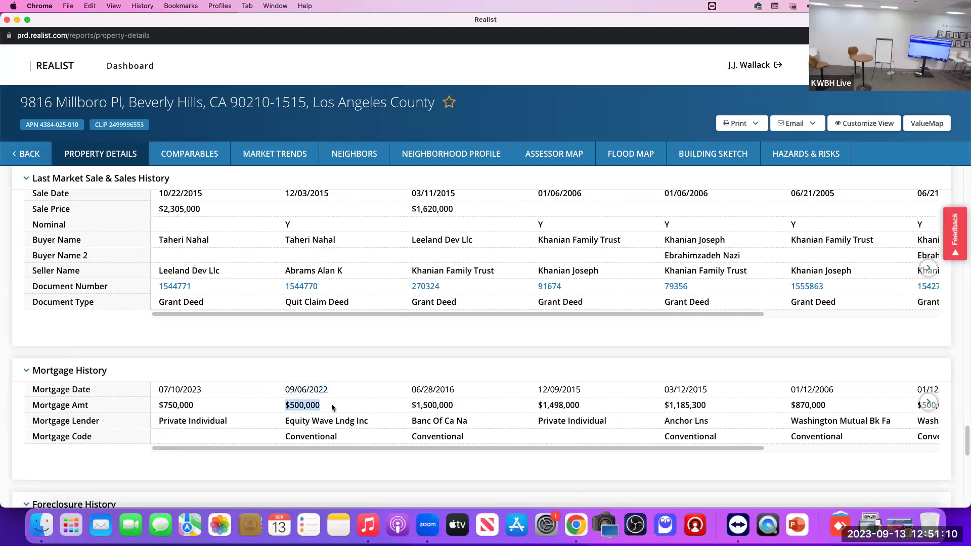
left_click_drag(407, 405, 454, 406)
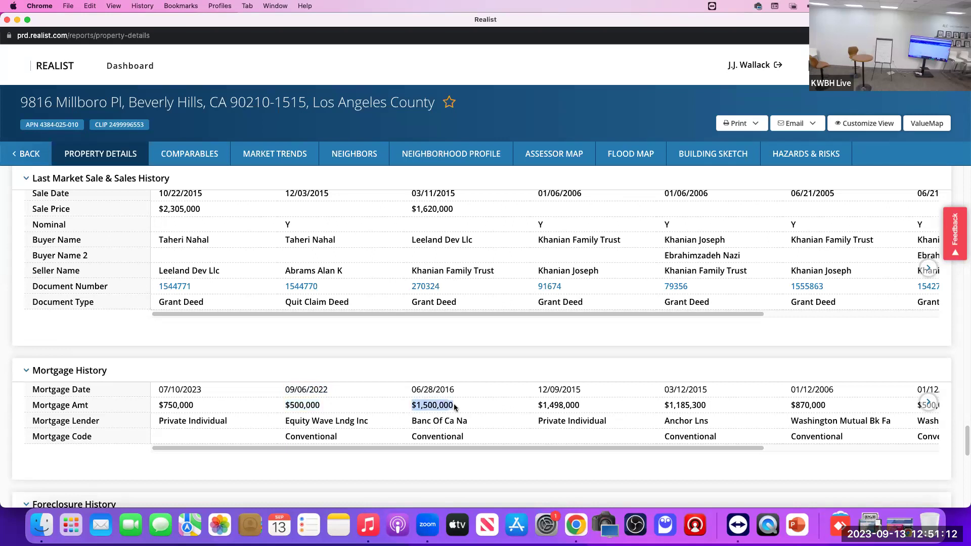
left_click_drag(285, 405, 329, 410)
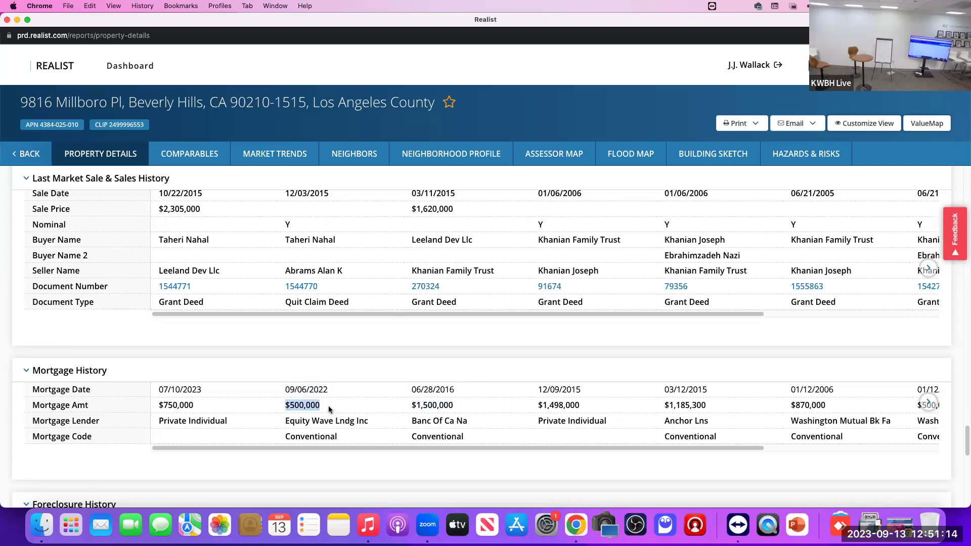
left_click_drag(411, 405, 459, 406)
left_click_drag(276, 403, 335, 407)
left_click_drag(466, 405, 276, 405)
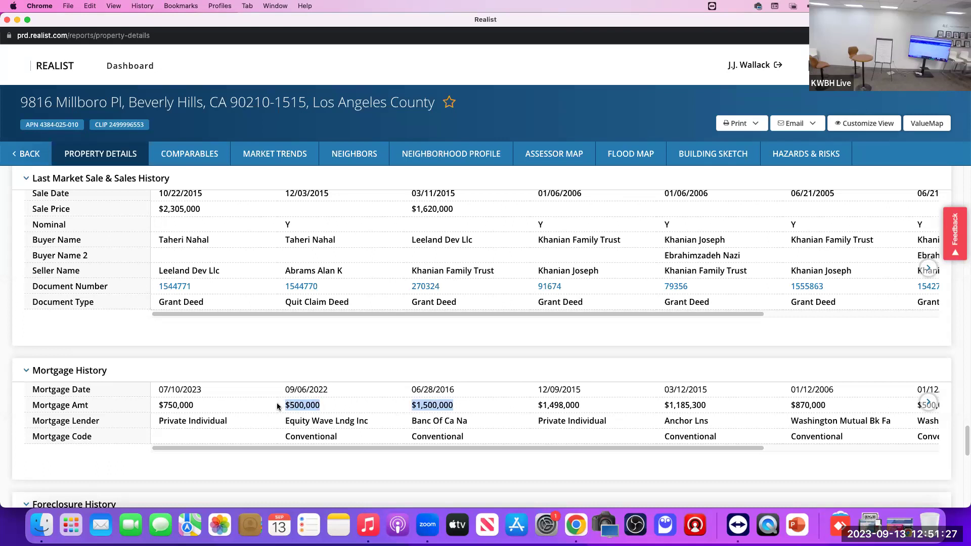
left_click(150, 405)
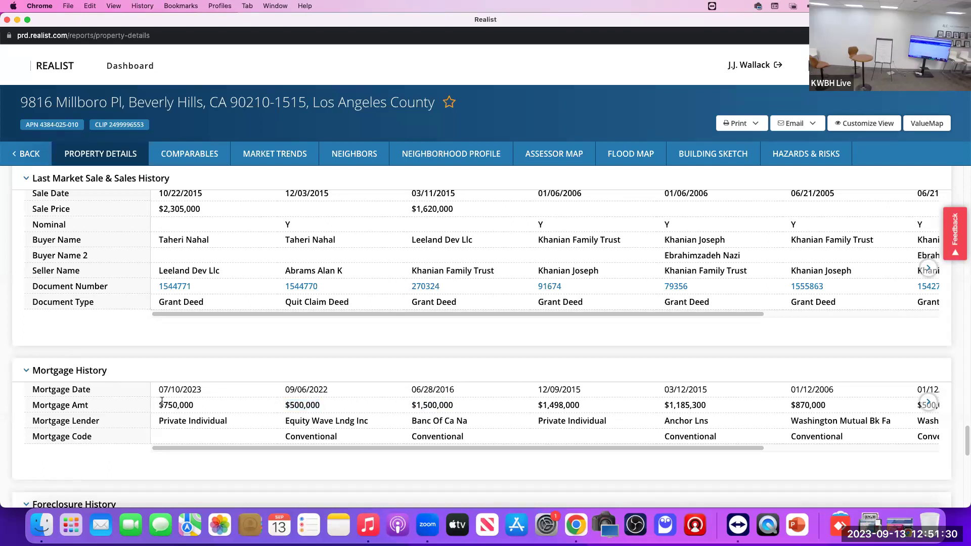
left_click_drag(161, 400, 204, 406)
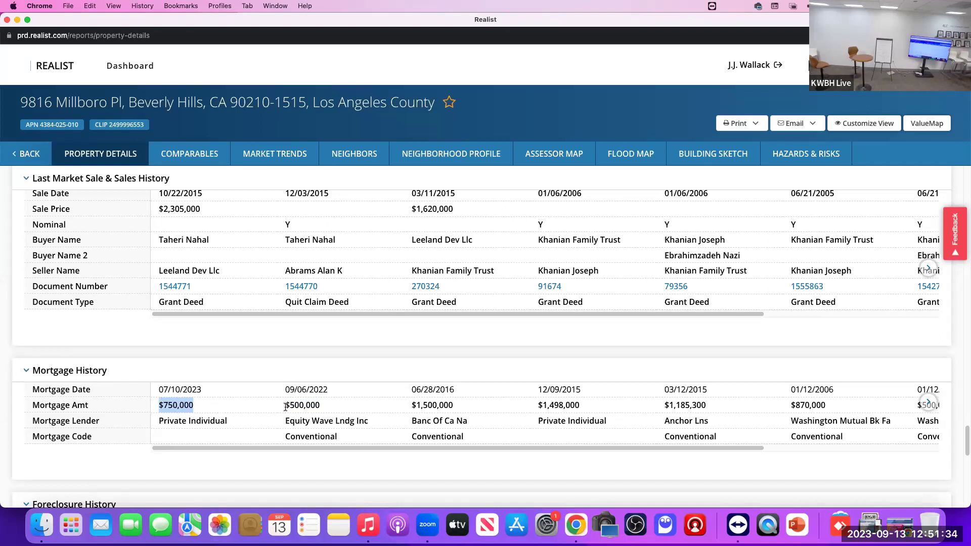
left_click_drag(285, 406, 328, 404)
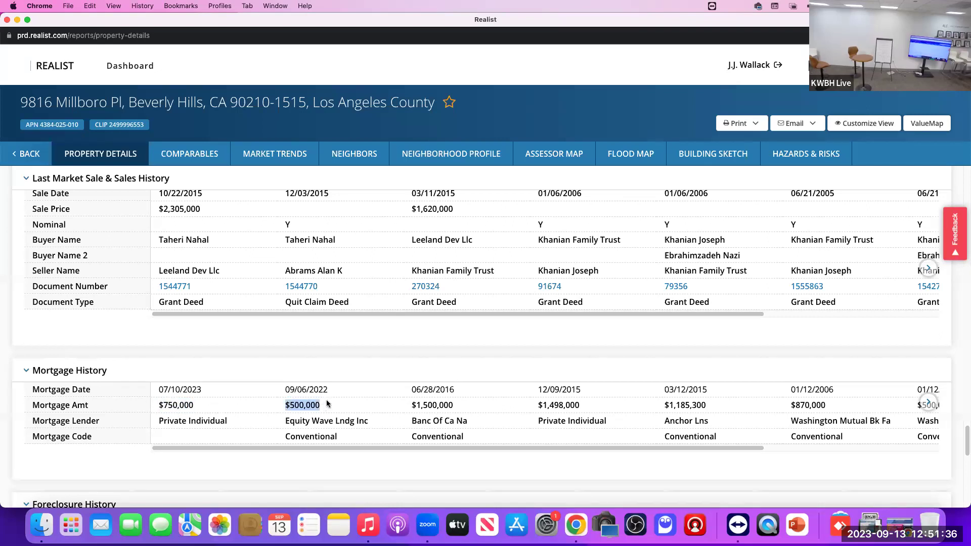
left_click_drag(458, 404, 395, 408)
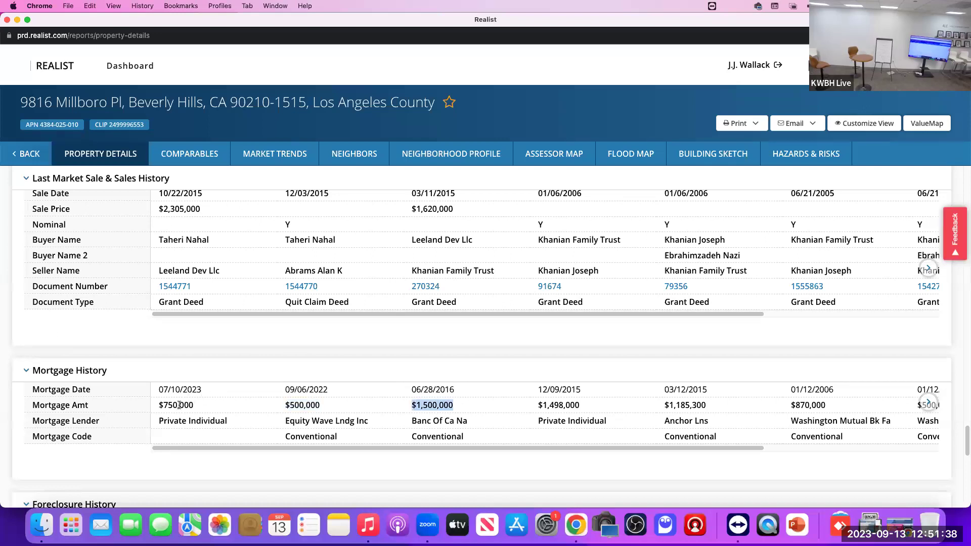
left_click_drag(200, 405, 145, 405)
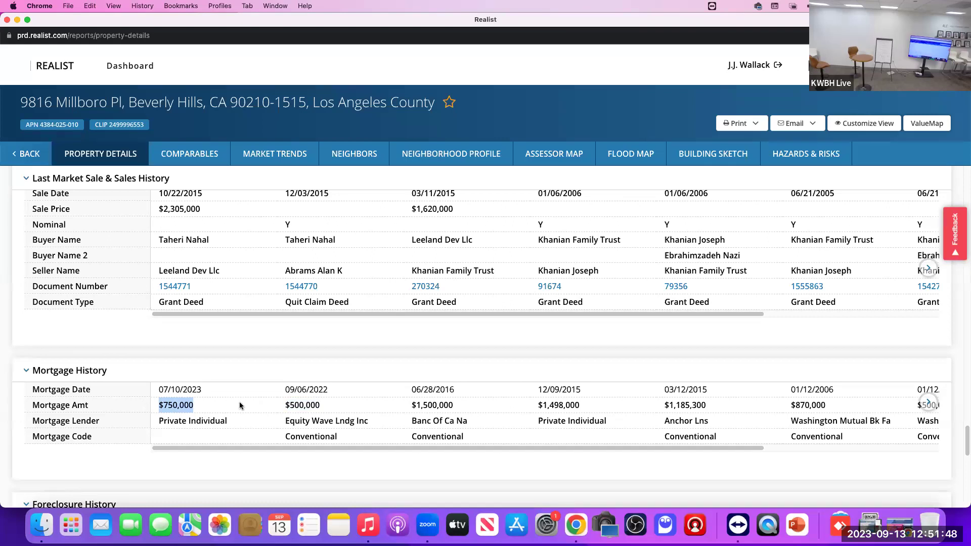
scroll(239, 405, "down", 6)
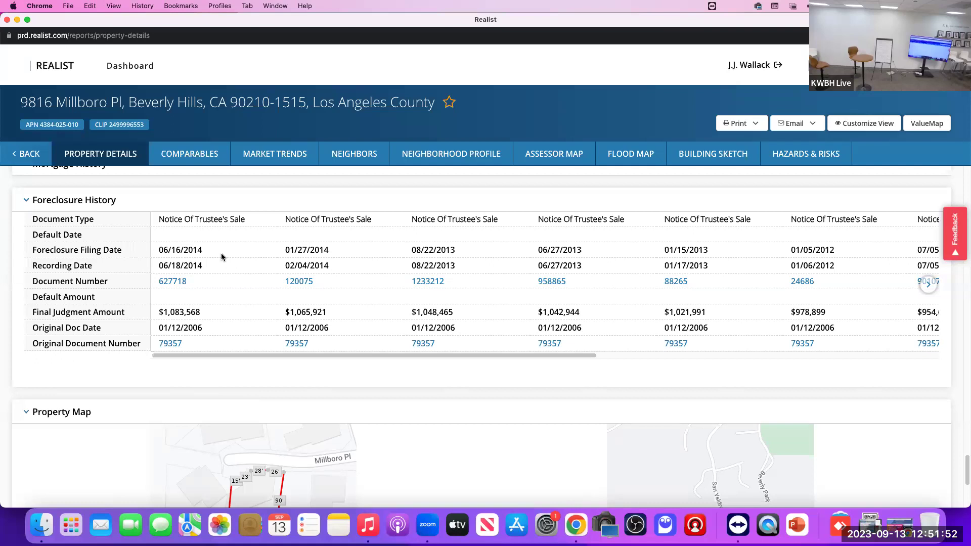
scroll(220, 256, "up", 5)
scroll(221, 257, "up", 20)
scroll(218, 262, "up", 15)
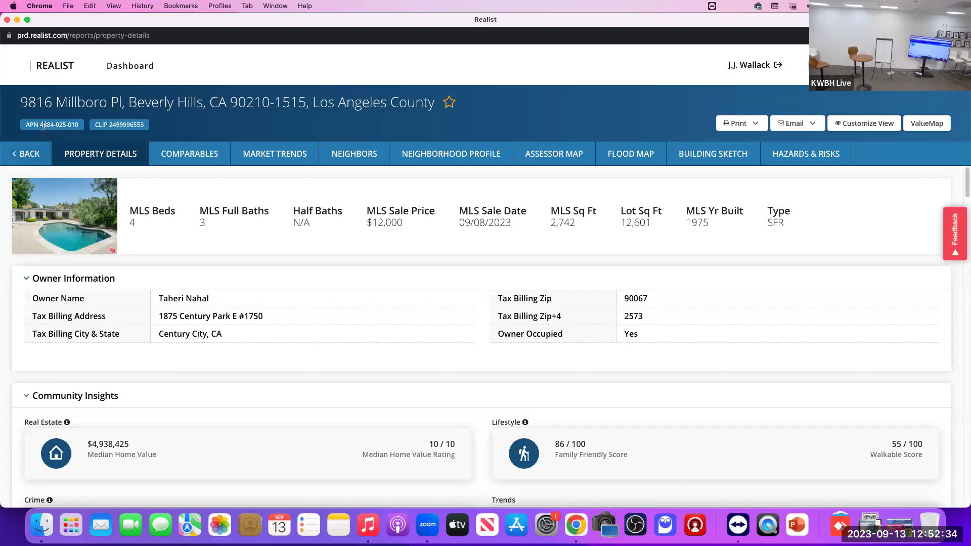
left_click(7, 20)
mouse_move(152, 71)
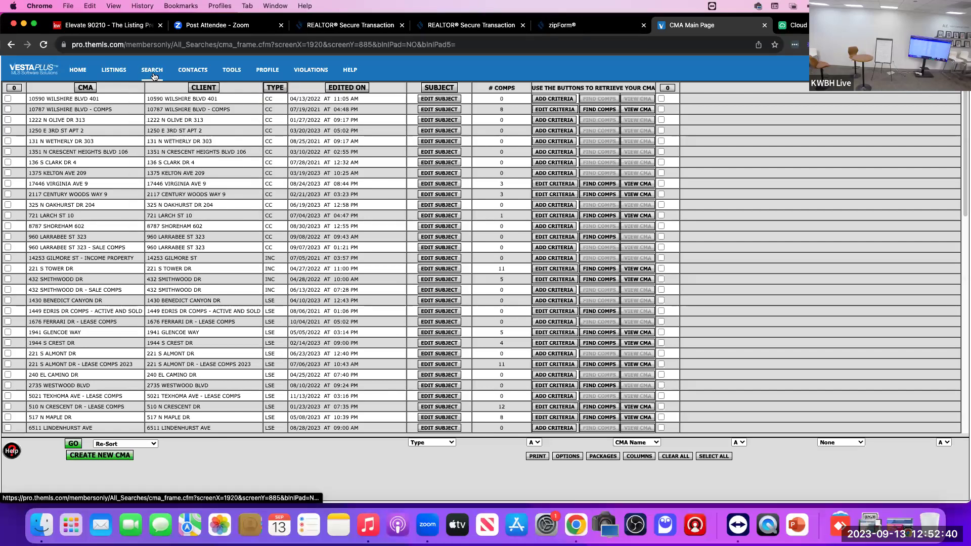
left_click(158, 158)
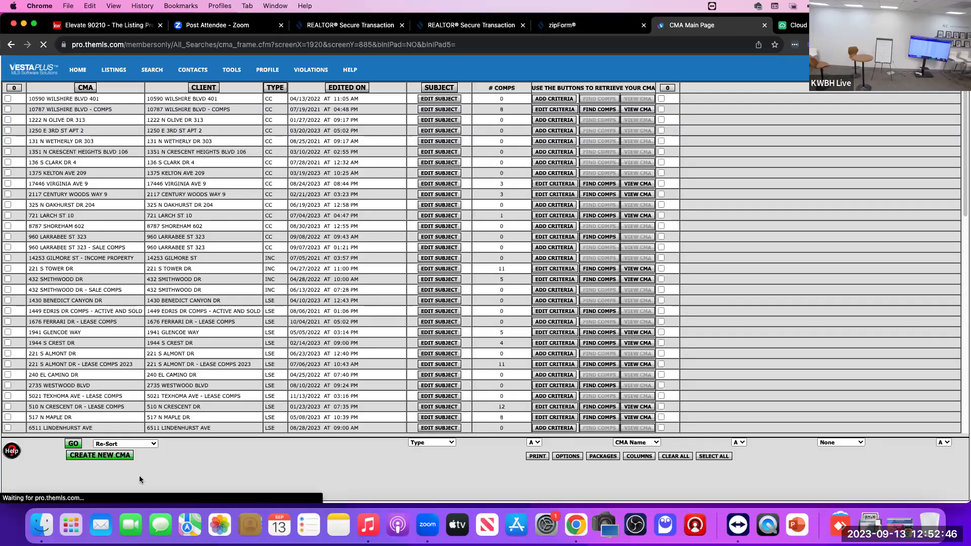
left_click(96, 455)
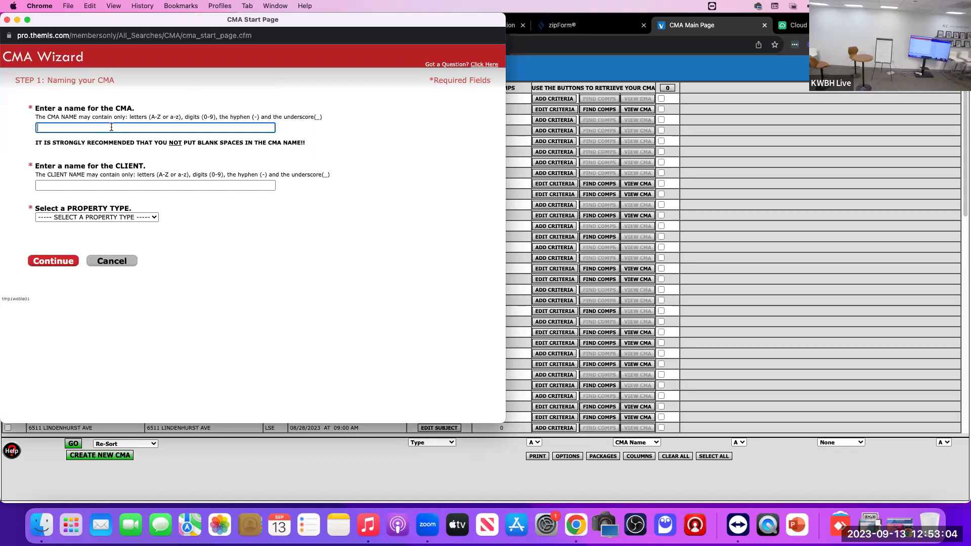
key("Tab")
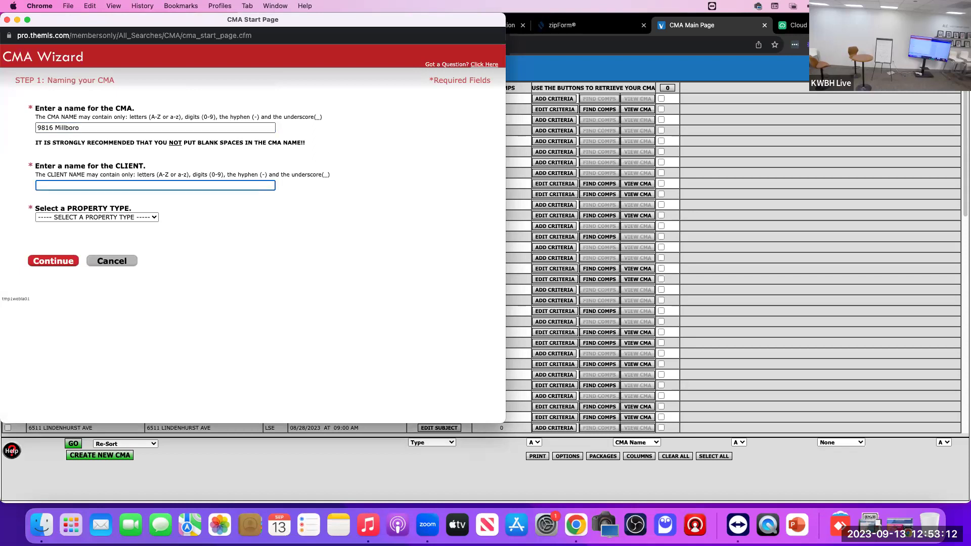
Step: Choose Residential - Single Family as the property type and continue past the blank-spaces warning
left_click(113, 218)
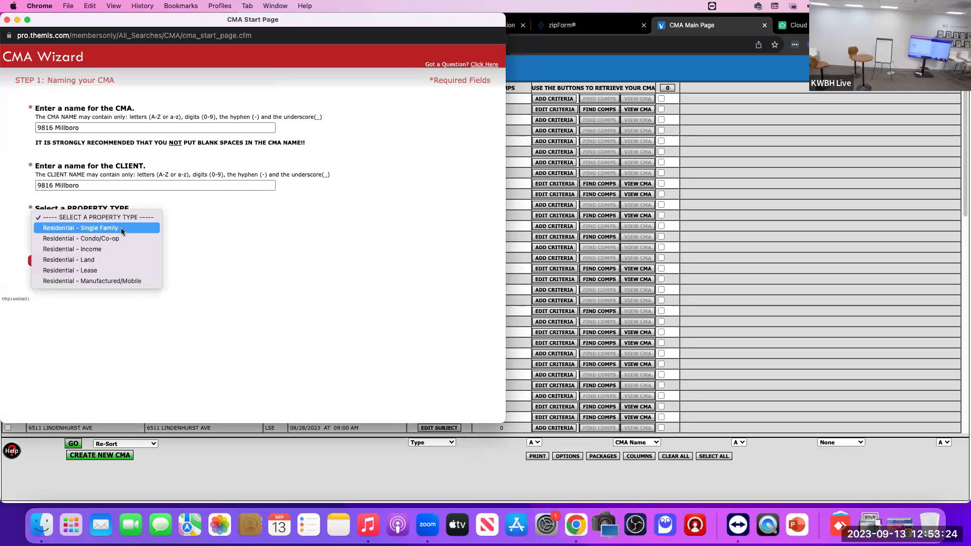
key("Escape")
left_click(108, 239)
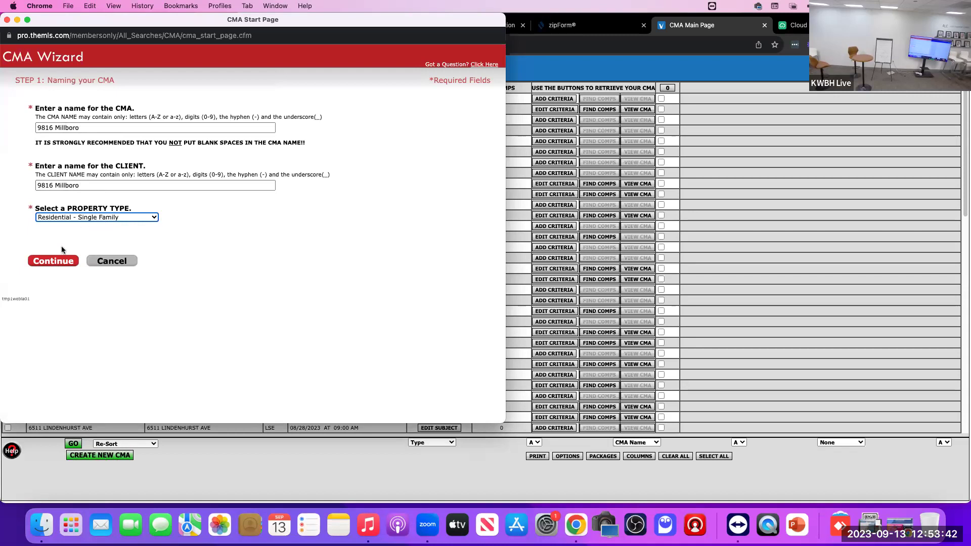
left_click(56, 263)
left_click(59, 264)
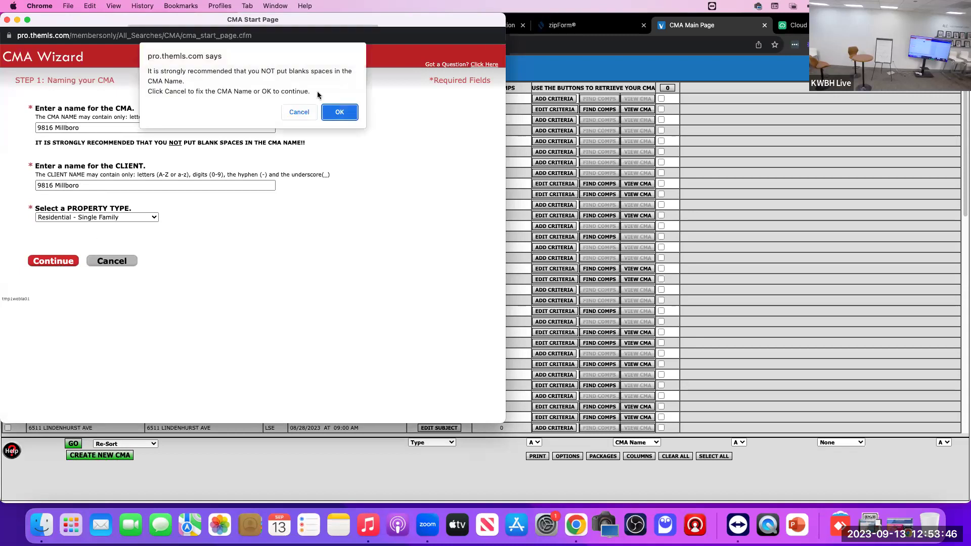
left_click(337, 112)
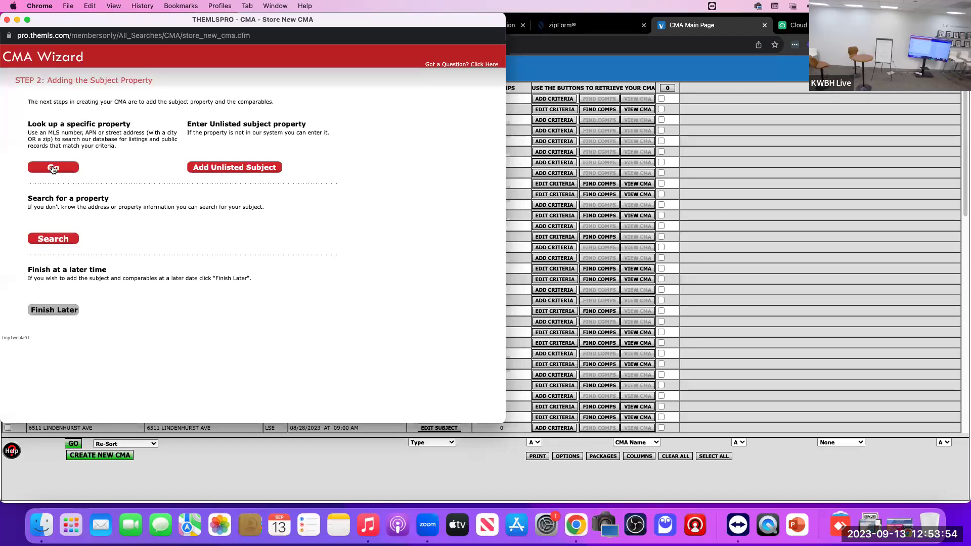
left_click(52, 168)
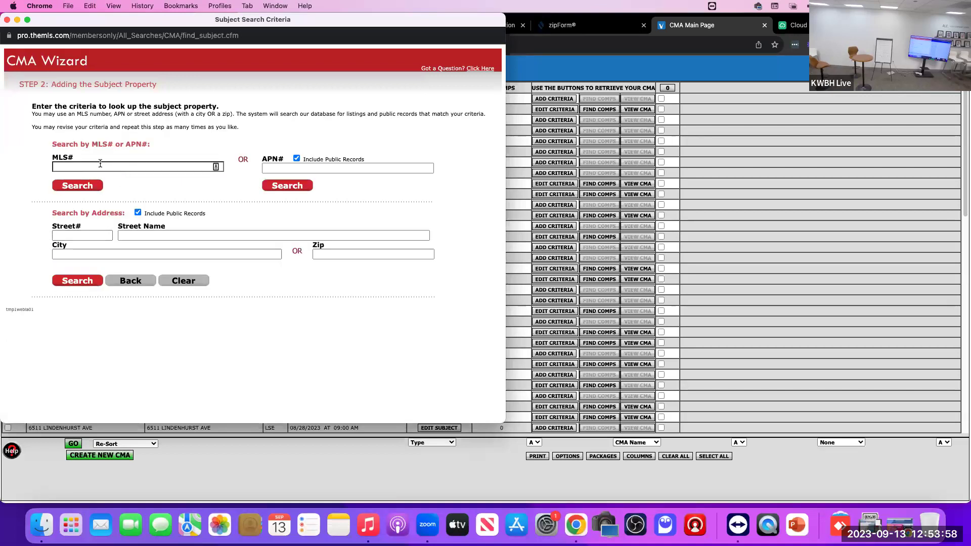
left_click(271, 168)
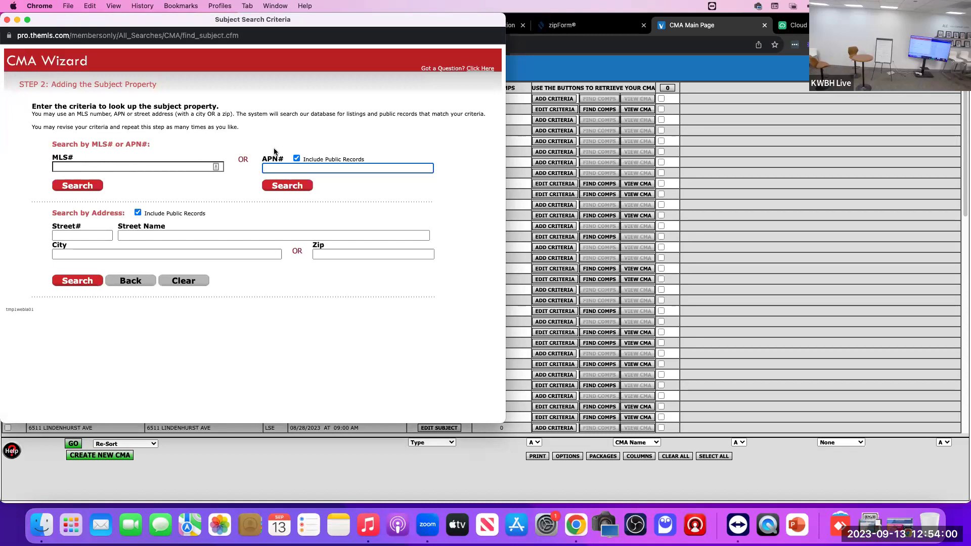
type("4384-025-010")
left_click(293, 188)
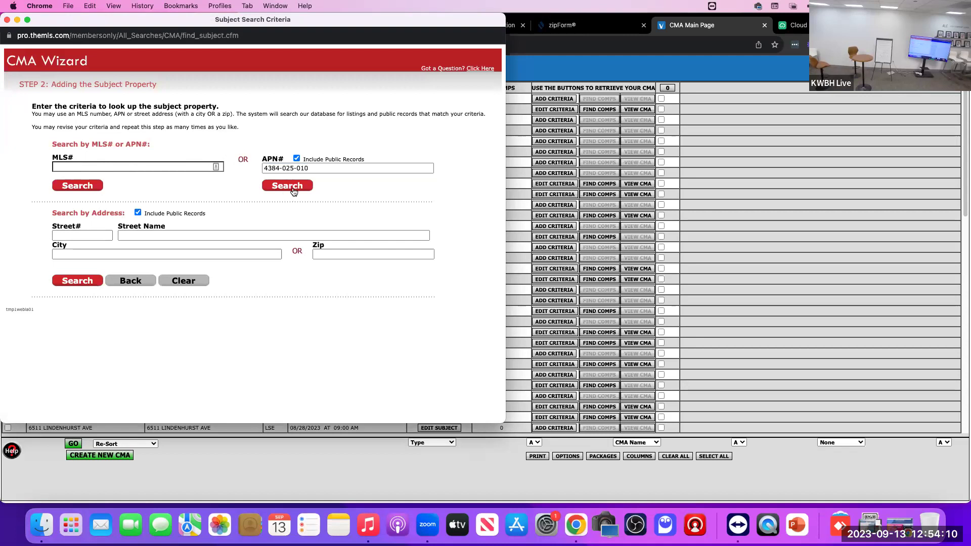
scroll(283, 353, "down", 5)
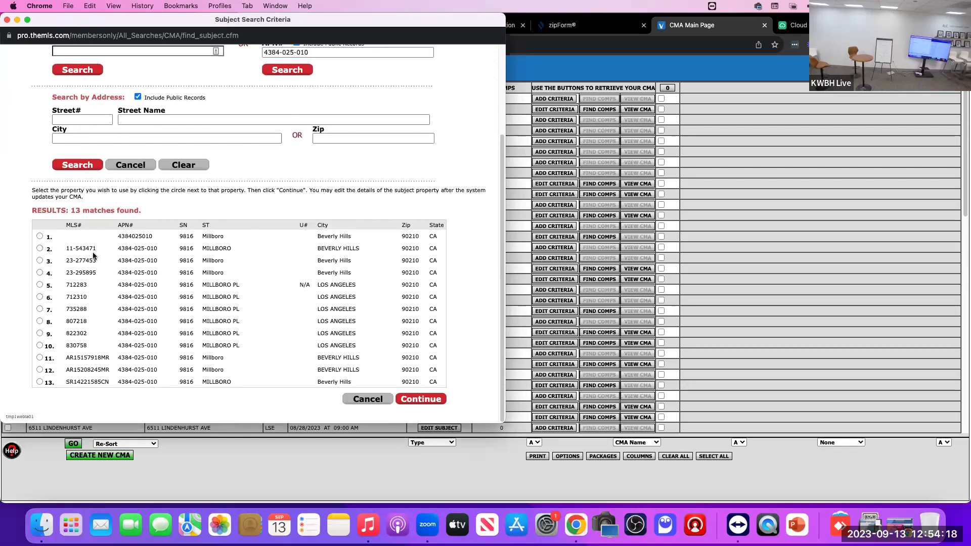
left_click_drag(98, 273, 49, 261)
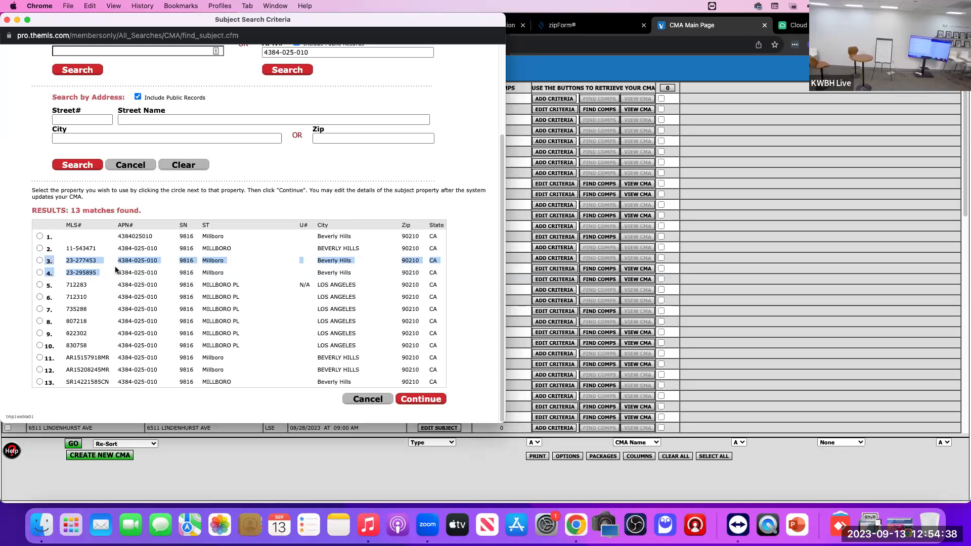
left_click(40, 236)
left_click(40, 273)
left_click(426, 399)
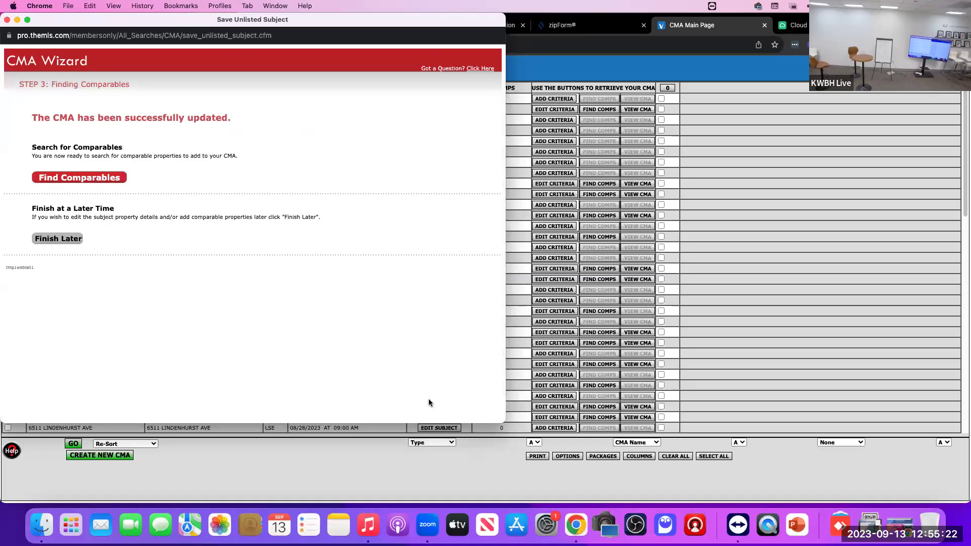
Step: Open the single-family comparables search form and launch the MapTool map search
left_click(76, 178)
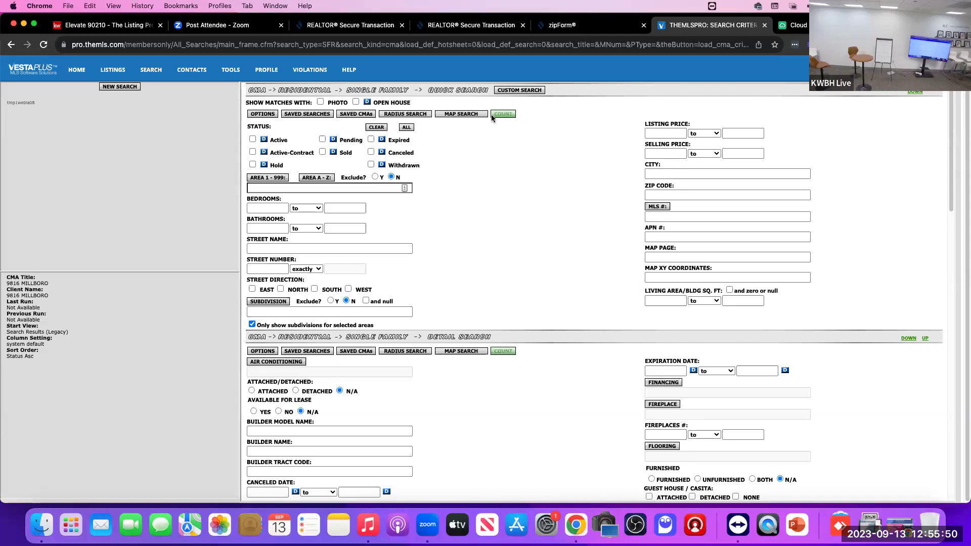
left_click(461, 114)
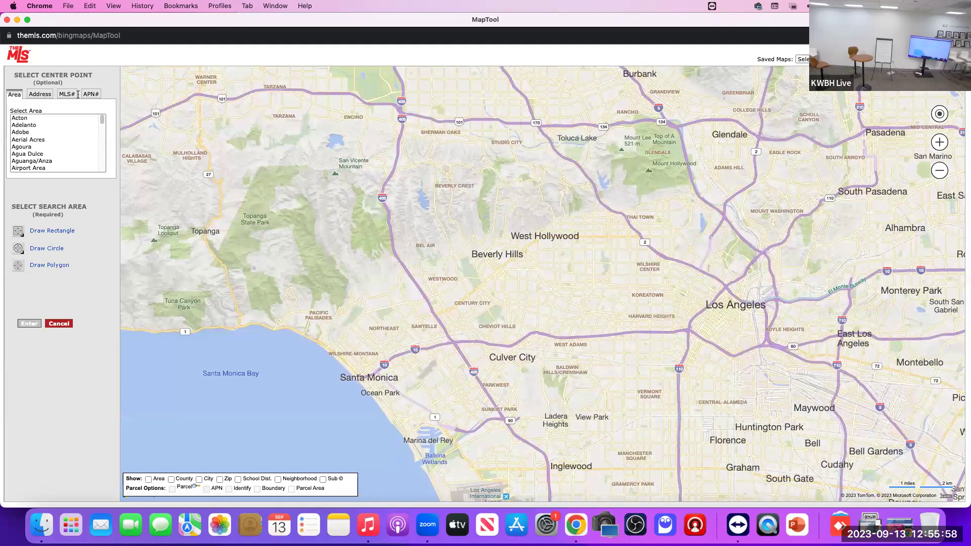
Step: Locate the subject parcel by APN 4384-025 and centre the street map on its marker
left_click(91, 95)
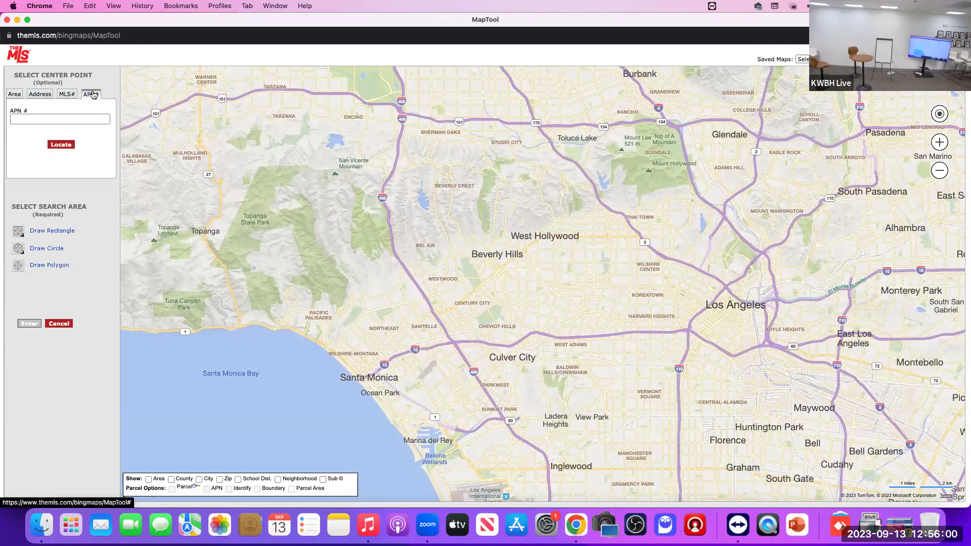
left_click(82, 116)
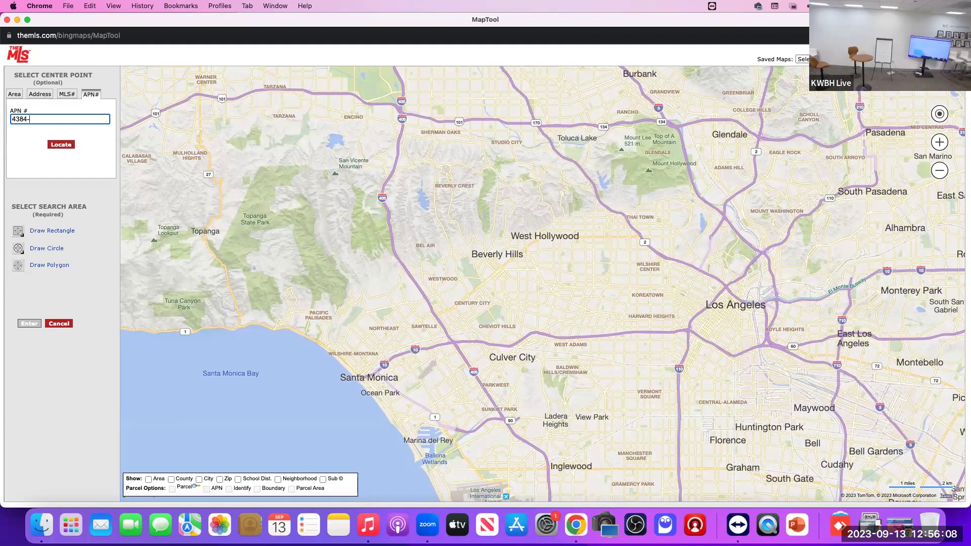
type("4384-025-010")
left_click(60, 145)
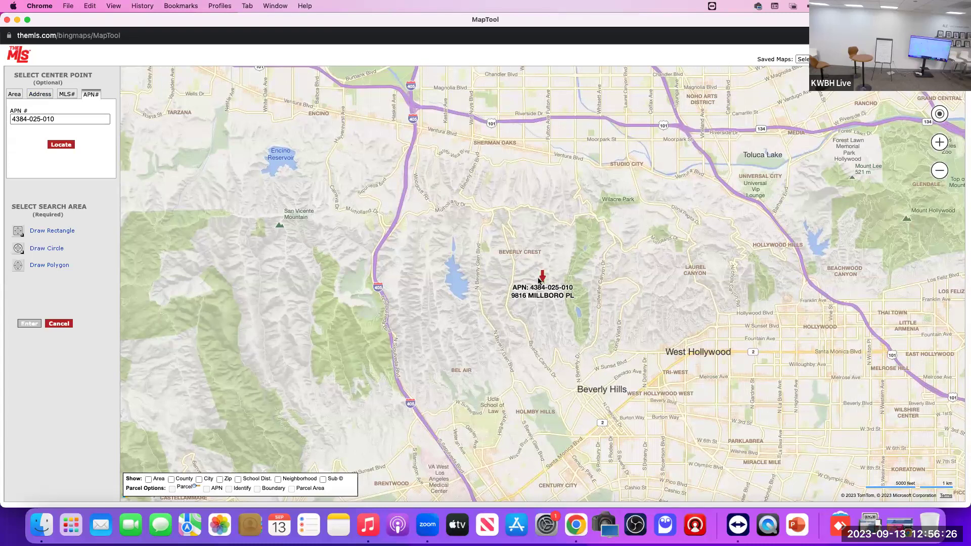
scroll(539, 280, "down", 2)
scroll(539, 280, "up", 3)
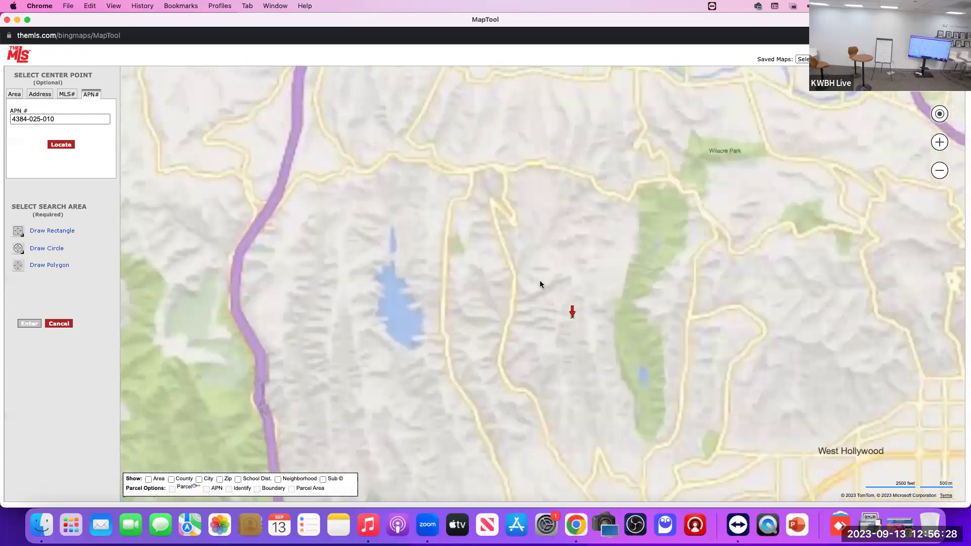
left_click_drag(572, 291, 557, 264)
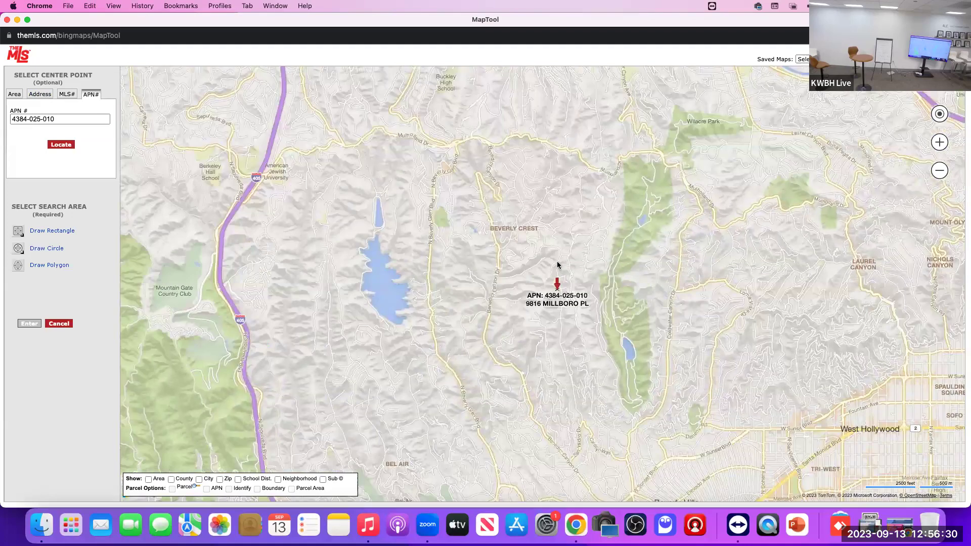
scroll(558, 264, "down", 2)
scroll(554, 278, "up", 4)
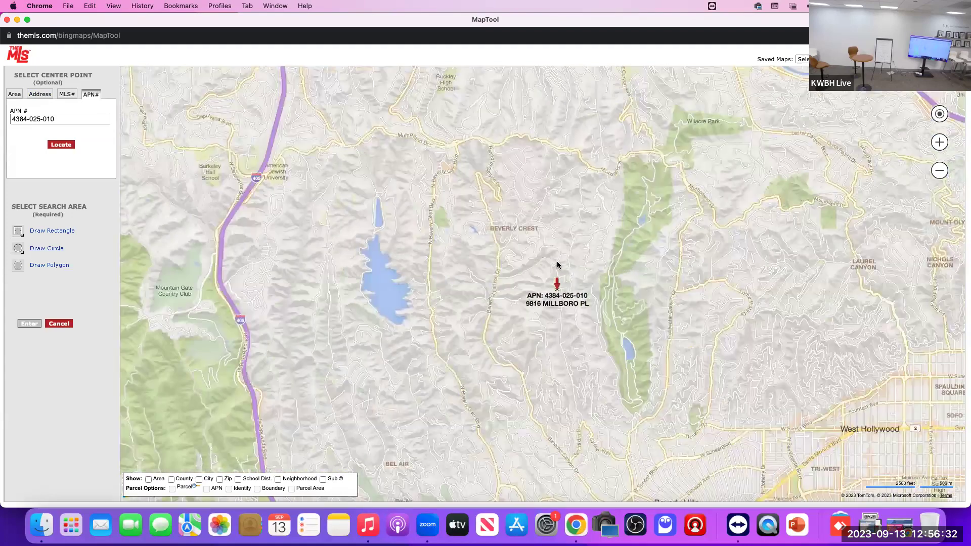
left_click_drag(551, 289, 541, 219)
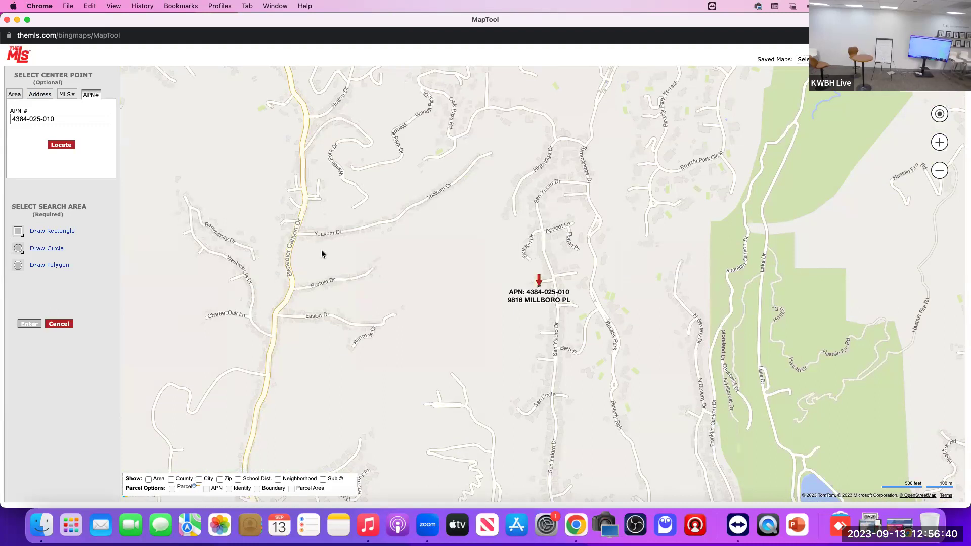
Step: Switch the map to aerial imagery with the subject pin in view
left_click(55, 122)
scroll(531, 262, "down", 2)
scroll(531, 260, "up", 2)
scroll(453, 194, "up", 2)
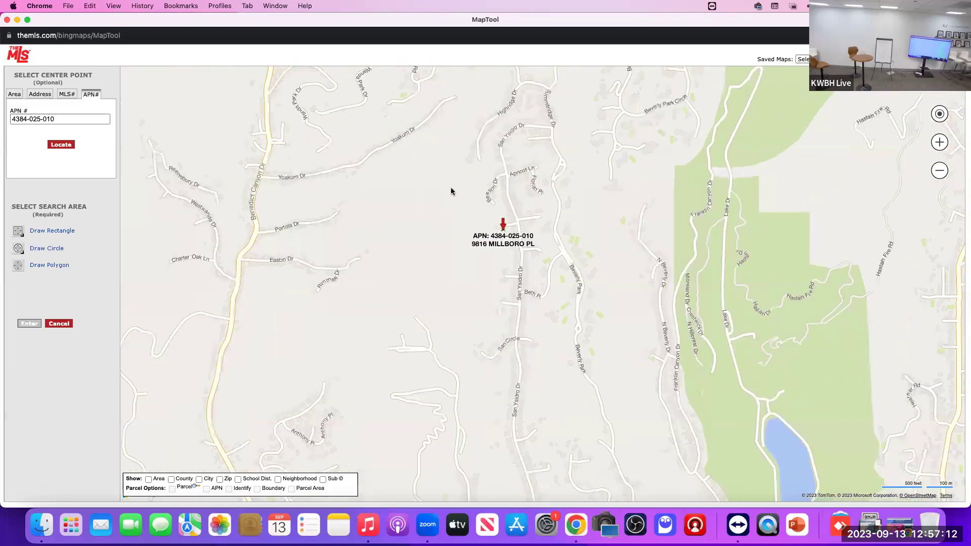
scroll(445, 198, "down", 3)
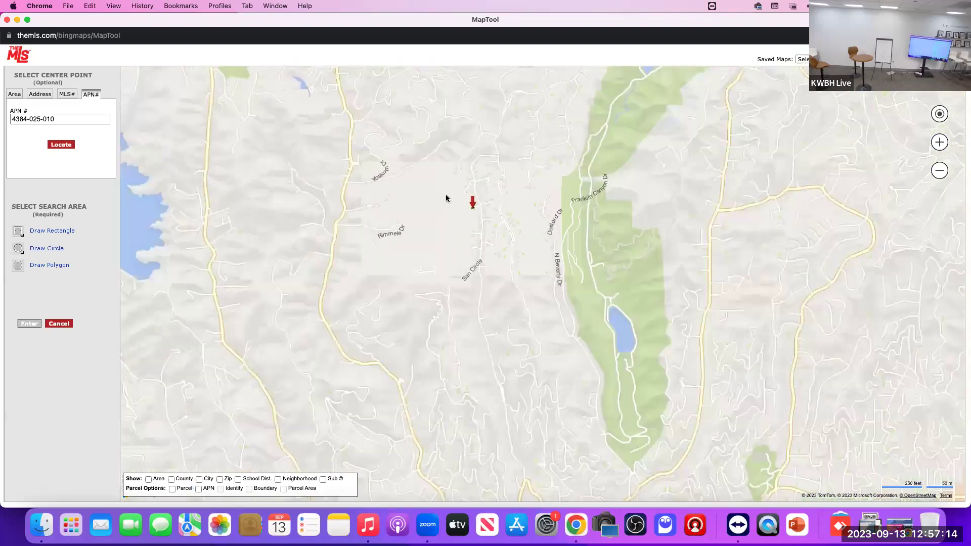
left_click_drag(523, 208, 523, 250)
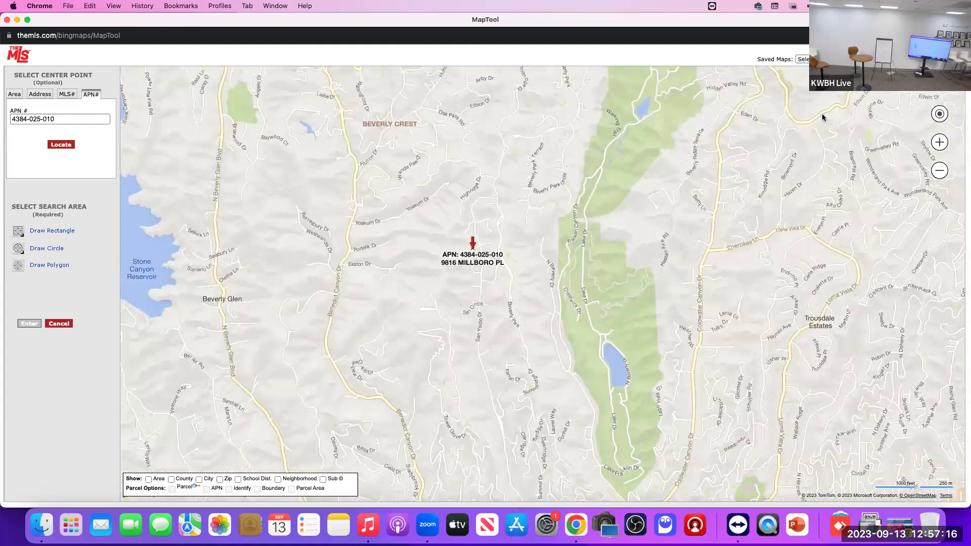
left_click(938, 81)
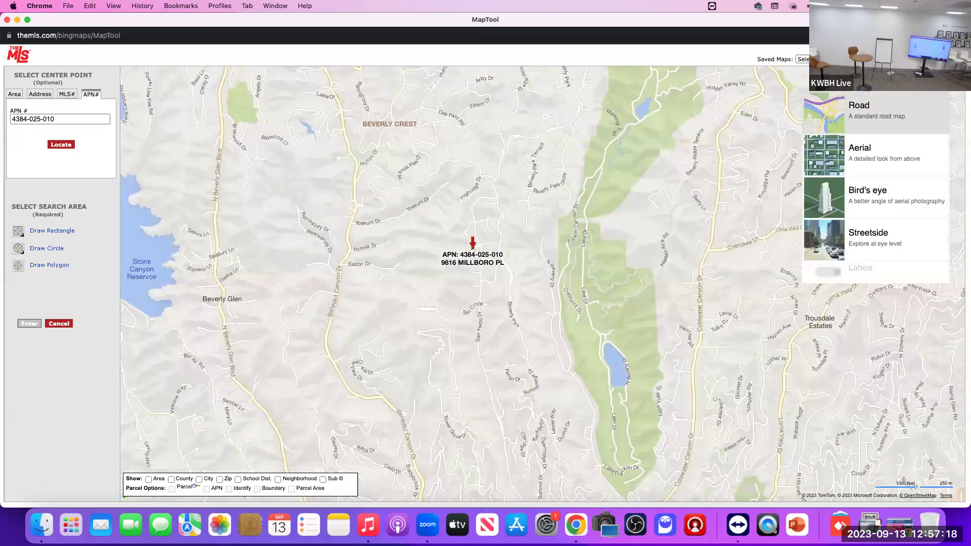
left_click(869, 147)
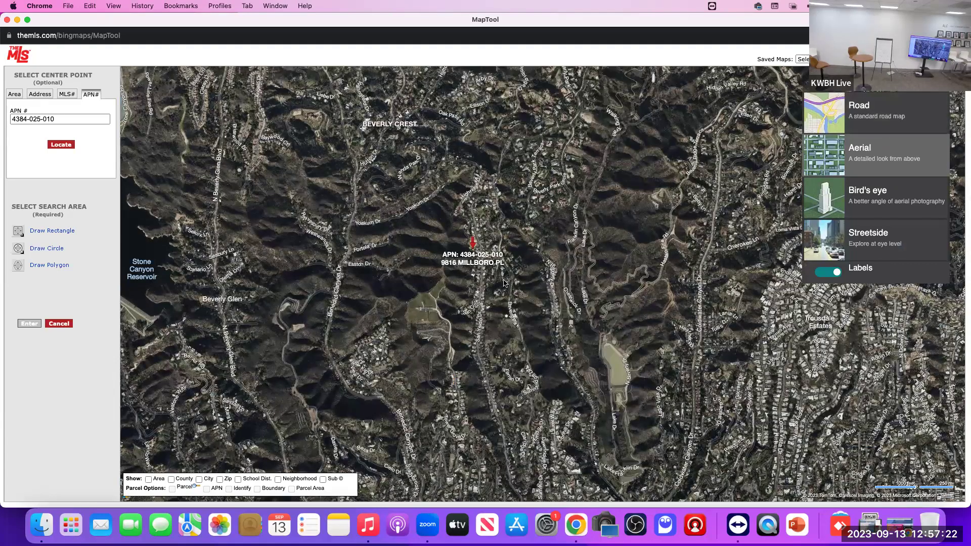
left_click(510, 288)
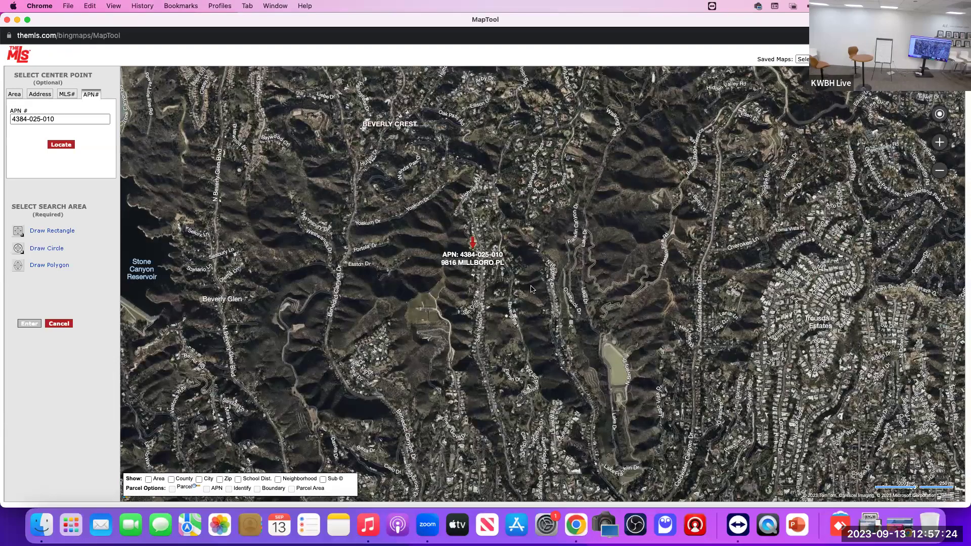
Step: Recentre the aerial map on the pin and select the Draw Polygon tool
scroll(531, 288, "up", 5)
scroll(512, 289, "down", 10)
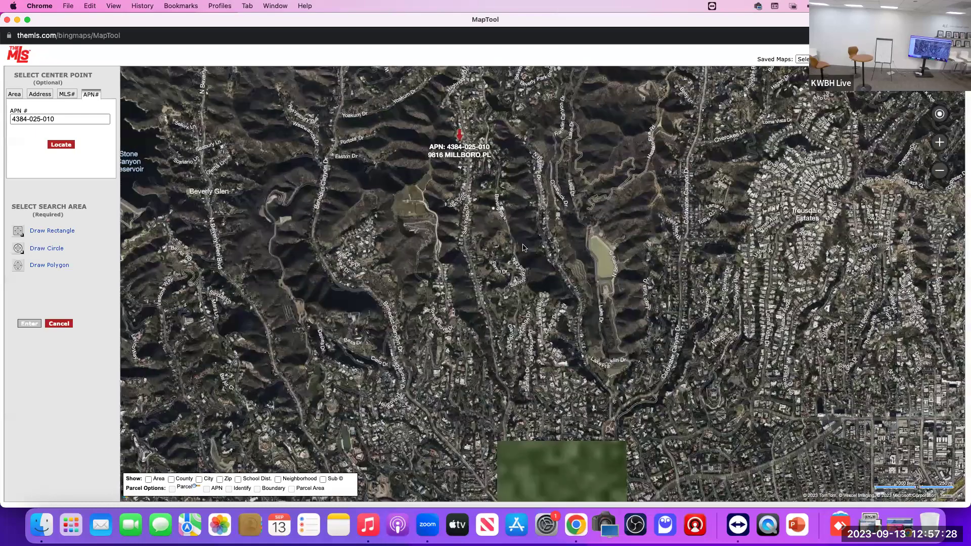
scroll(524, 248, "up", 3)
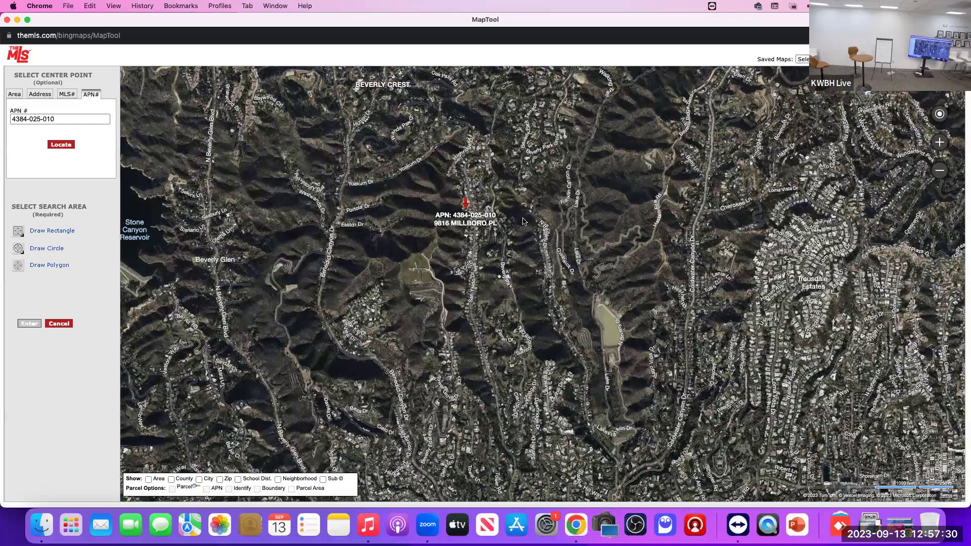
left_click_drag(525, 225, 530, 236)
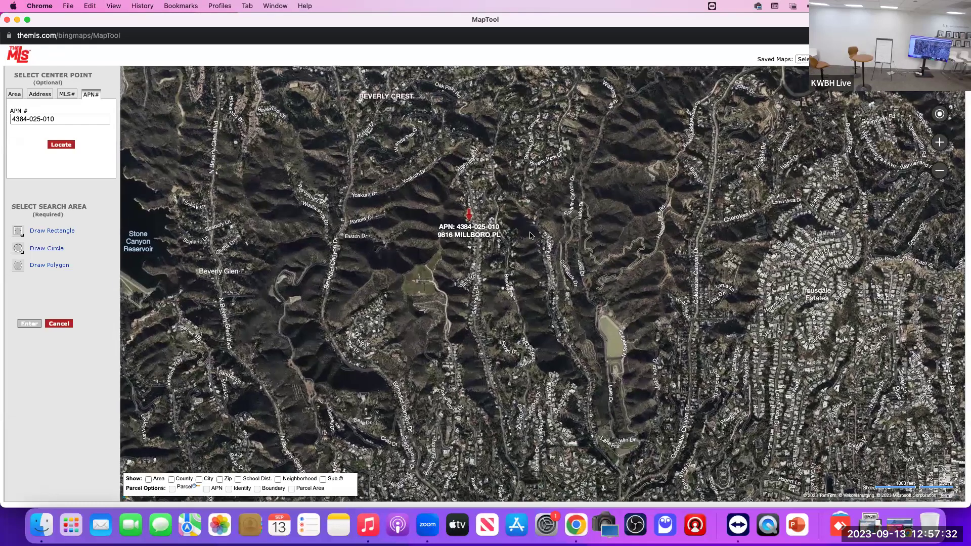
left_click(50, 266)
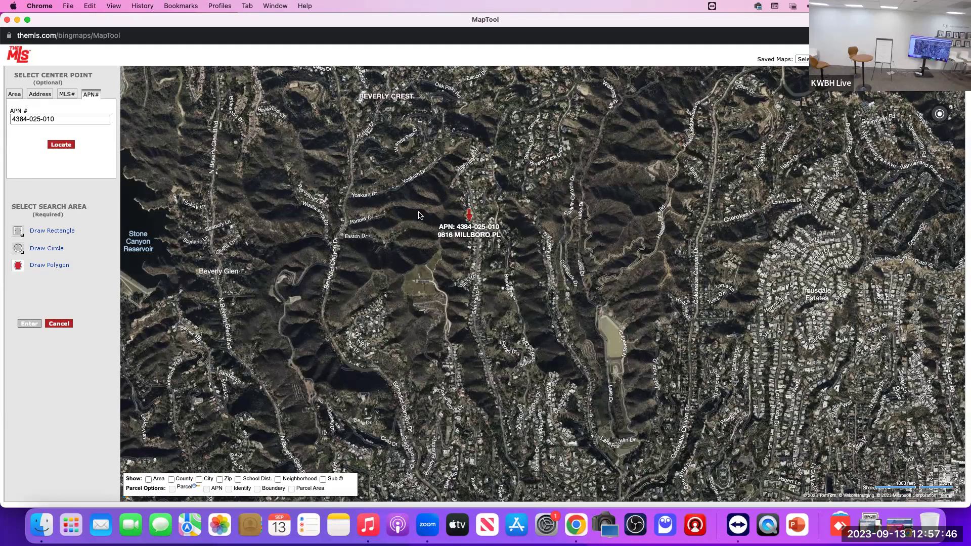
Step: Draw a four-corner polygon along the Millboro Pl street and apply it as the search area
left_click(438, 183)
left_click(447, 285)
left_click(484, 404)
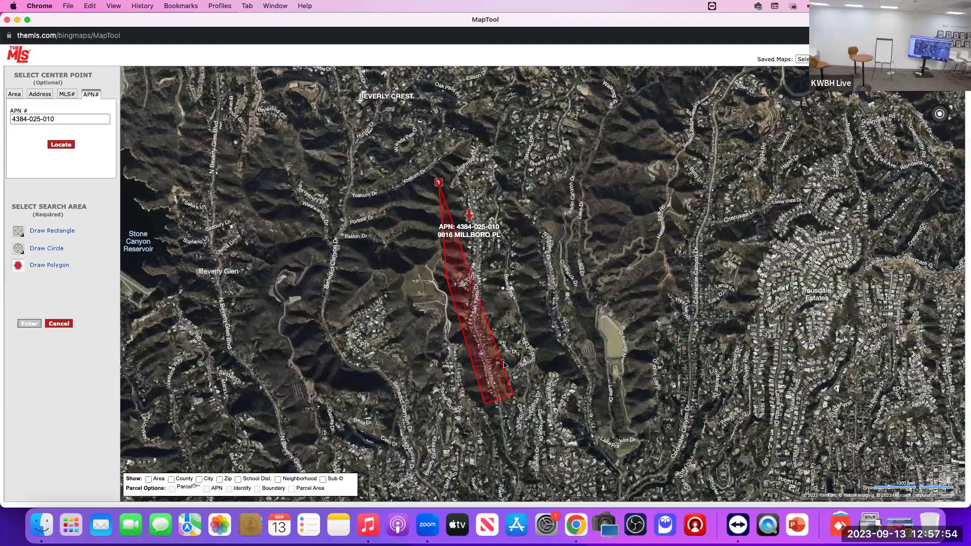
left_click(491, 312)
left_click(439, 183)
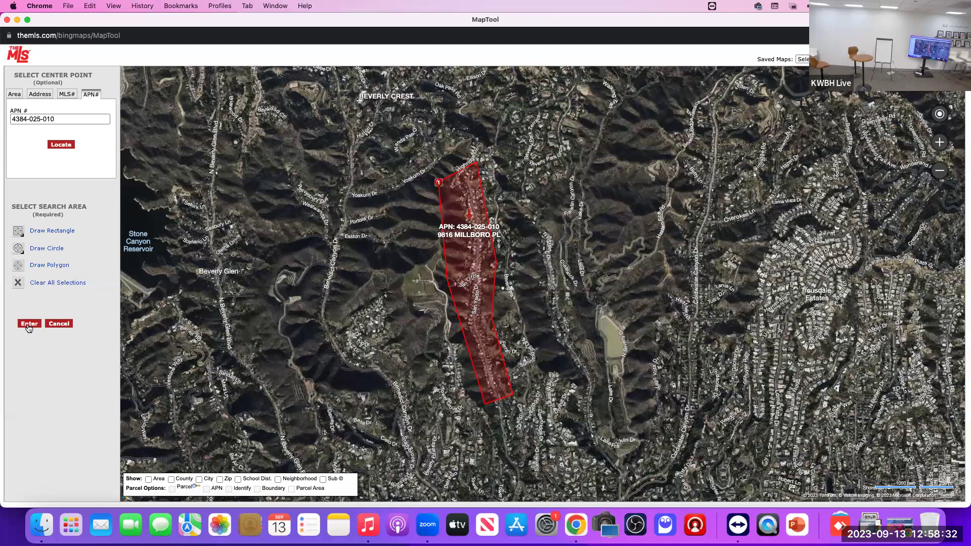
left_click(29, 324)
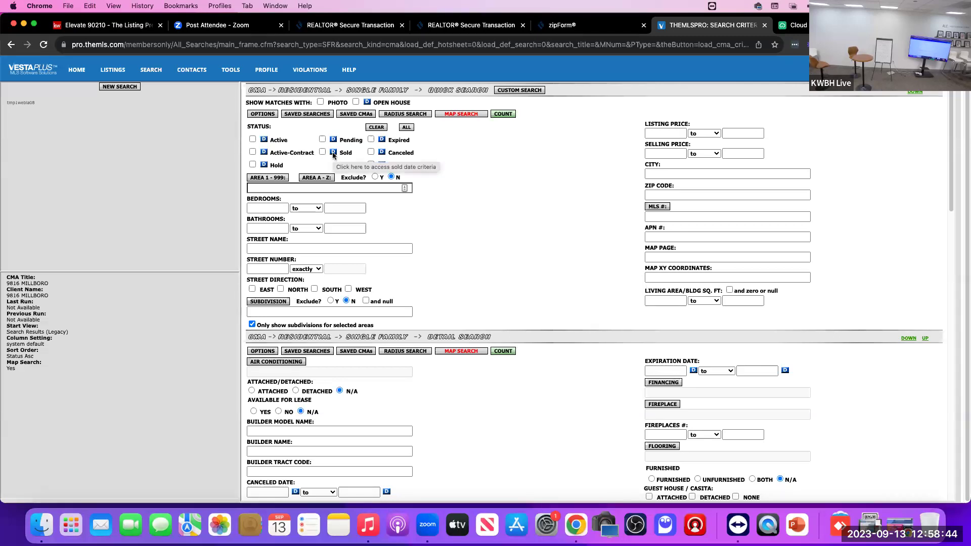
Step: Limit Sold listings to sale dates within the past 12 months
left_click(333, 154)
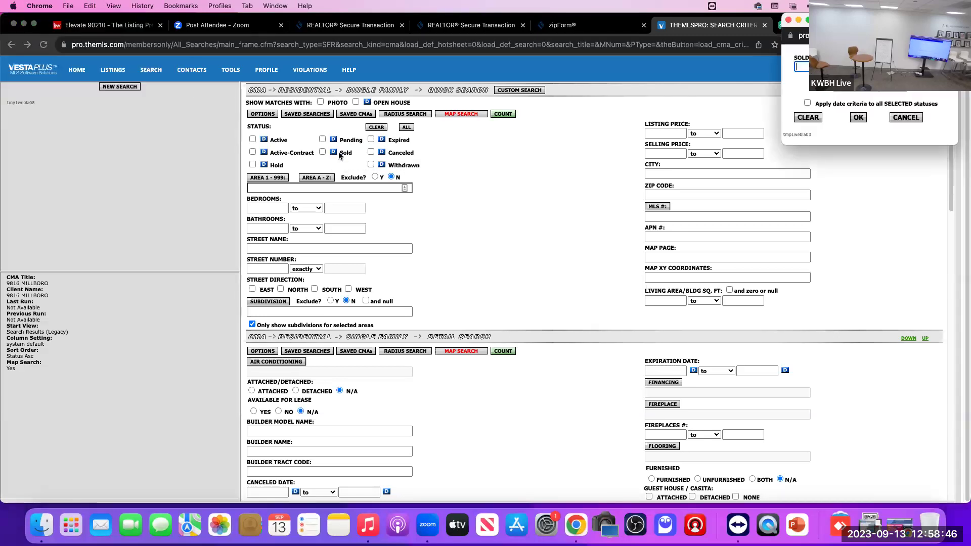
left_click(867, 86)
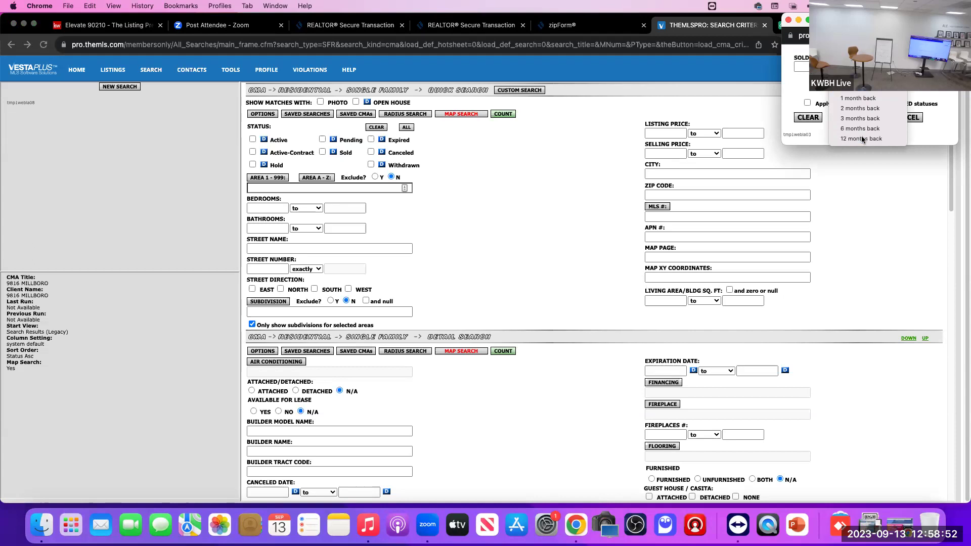
left_click(862, 139)
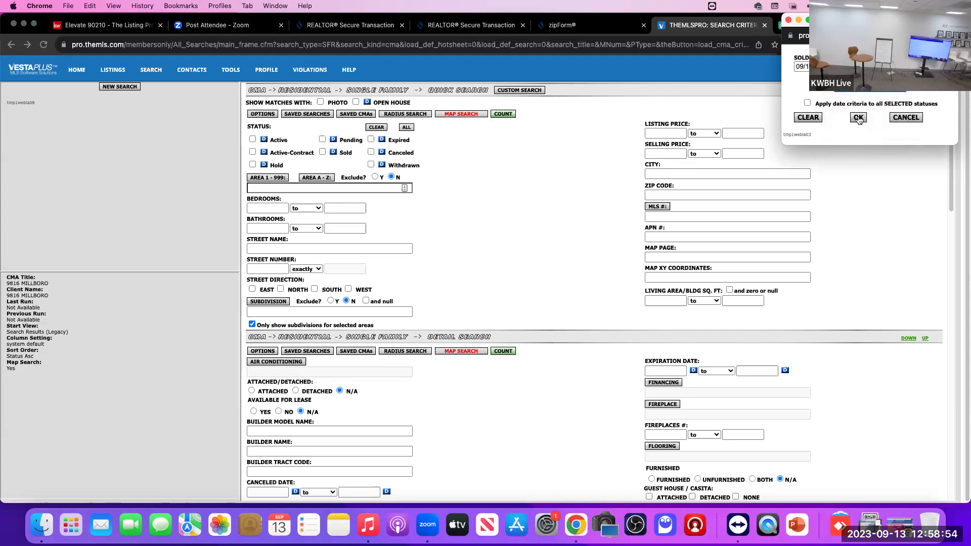
left_click(858, 118)
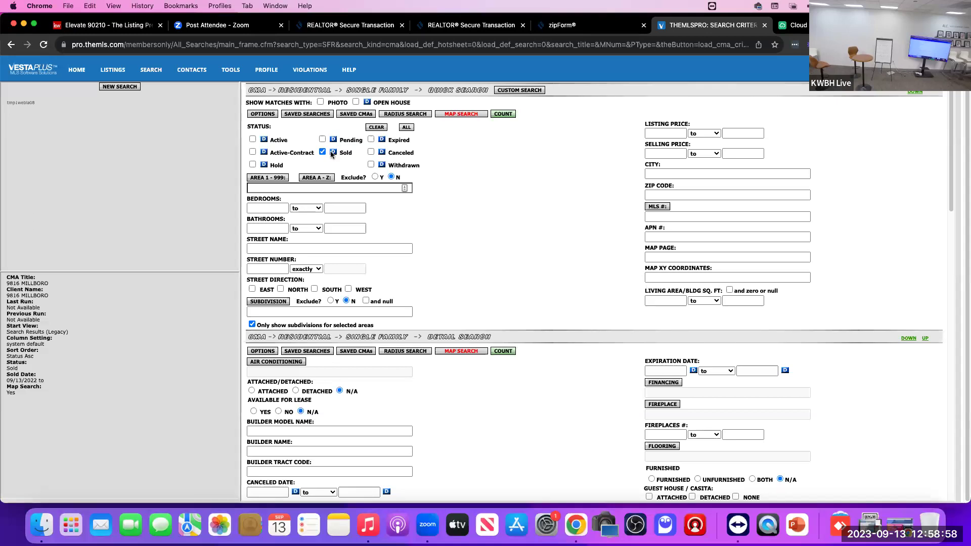
left_click(333, 152)
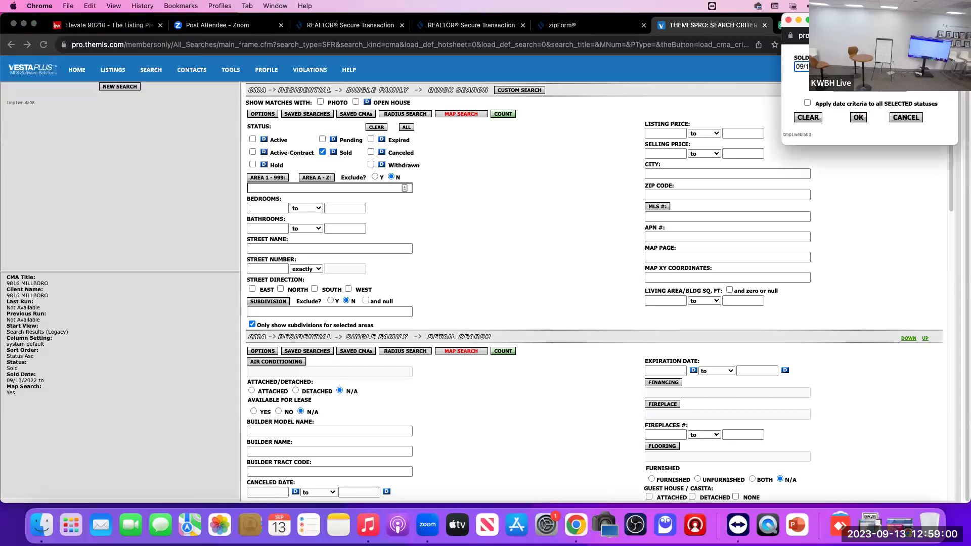
left_click(868, 87)
left_click(868, 134)
left_click(859, 118)
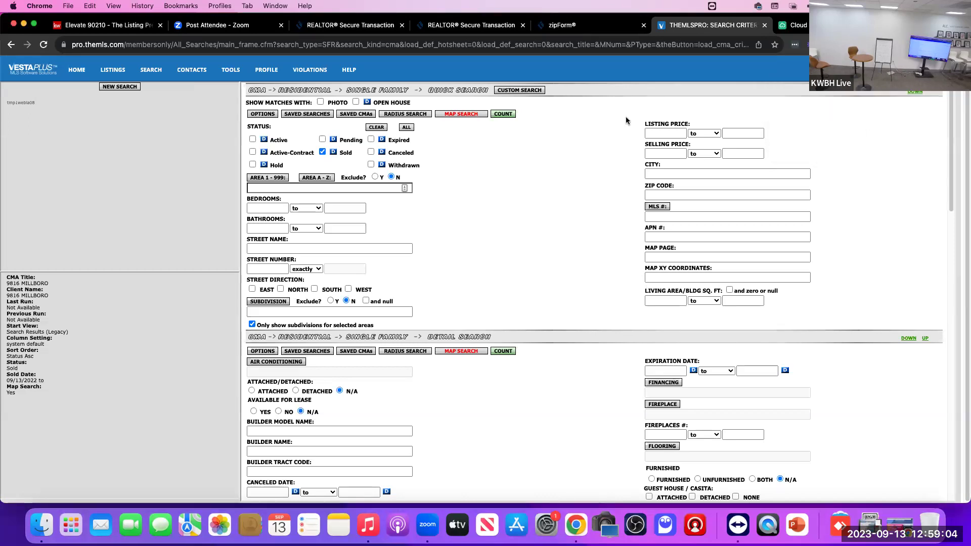
Step: Count the matching listings: 5 found, all of them sold
left_click(503, 114)
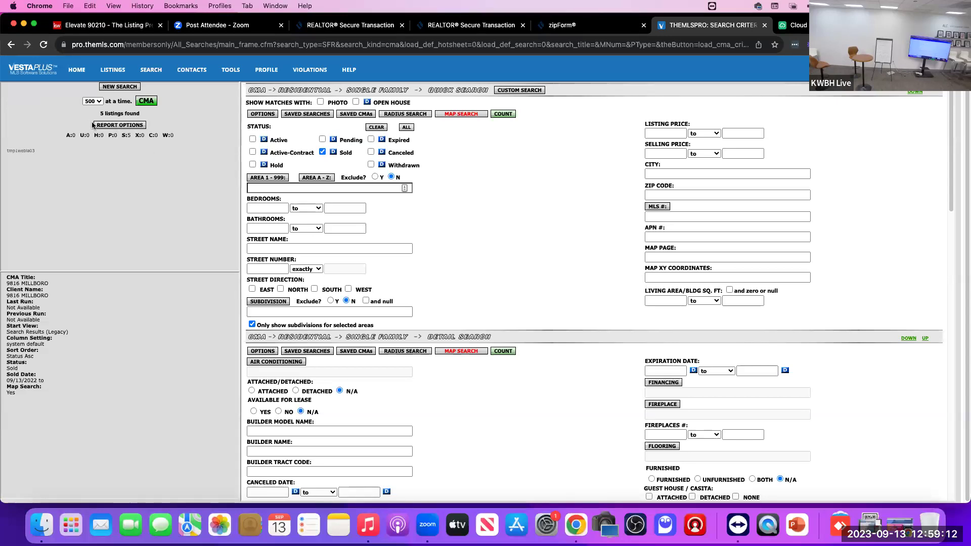
left_click_drag(100, 111, 152, 116)
left_click_drag(65, 135, 181, 138)
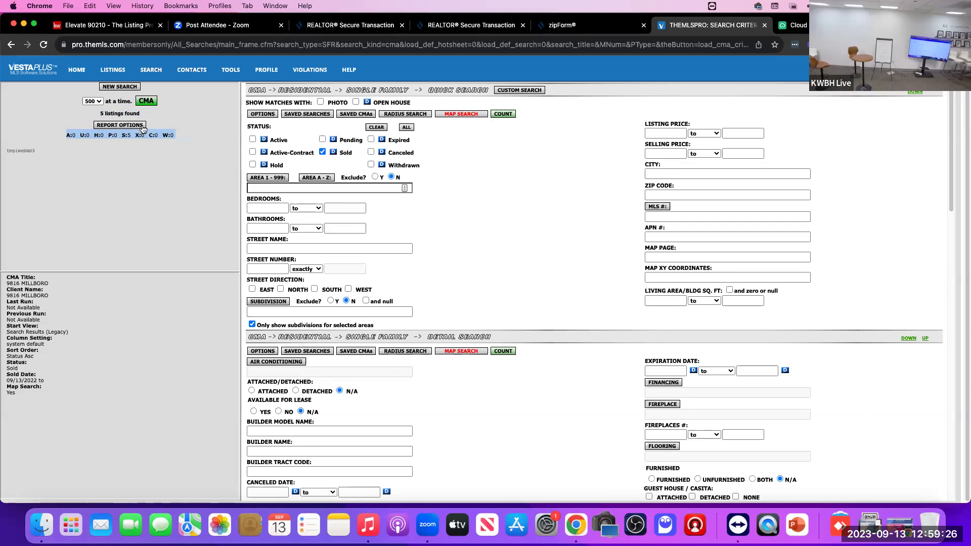
Step: Add Active, Active-Contract and Pending statuses and recount: 9 listings (3 active, 1 pending, 5 sold)
left_click(253, 141)
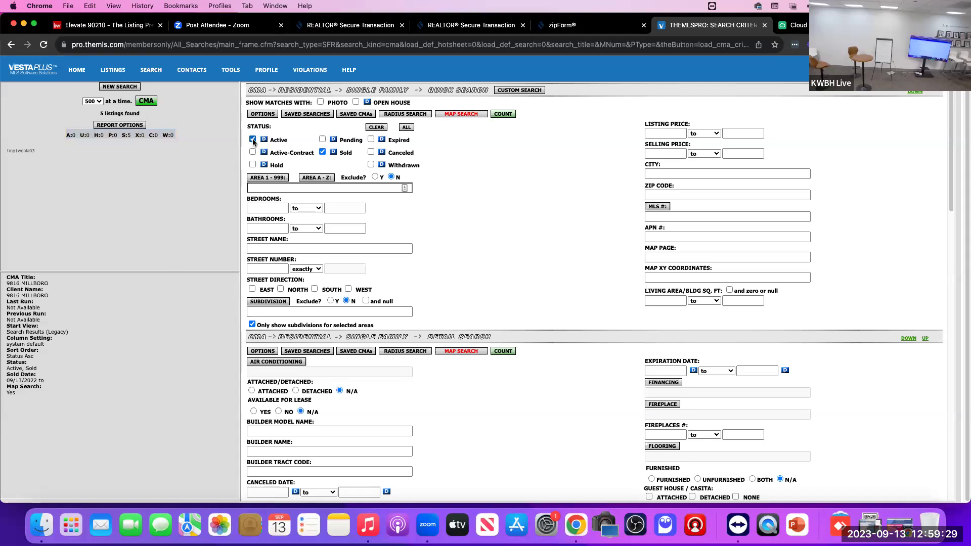
left_click(501, 116)
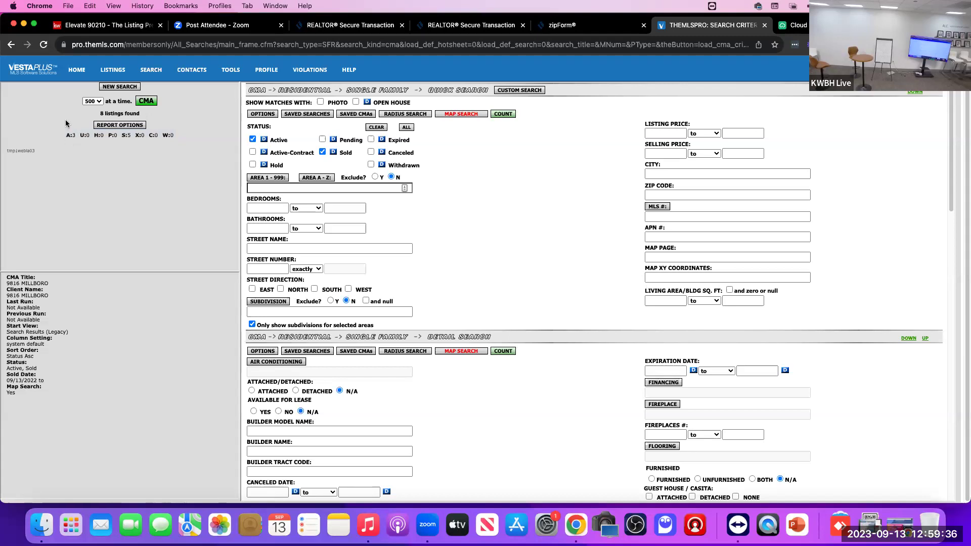
left_click(251, 153)
left_click(322, 140)
left_click(500, 114)
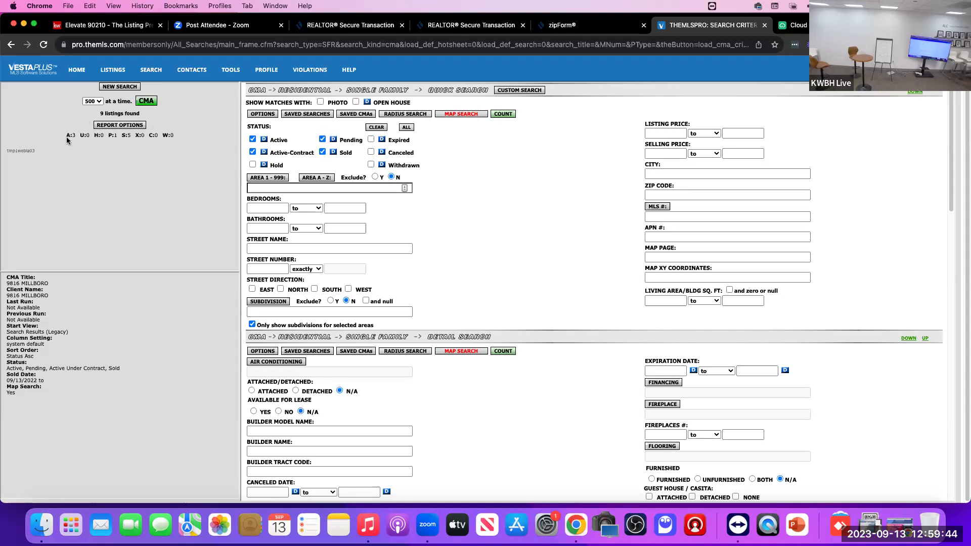
left_click_drag(66, 134, 118, 135)
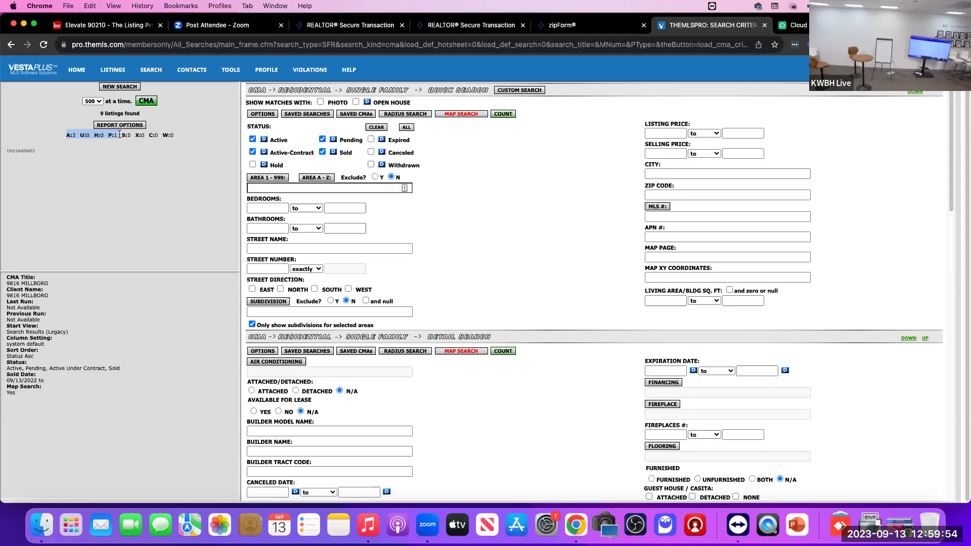
left_click_drag(119, 135, 128, 134)
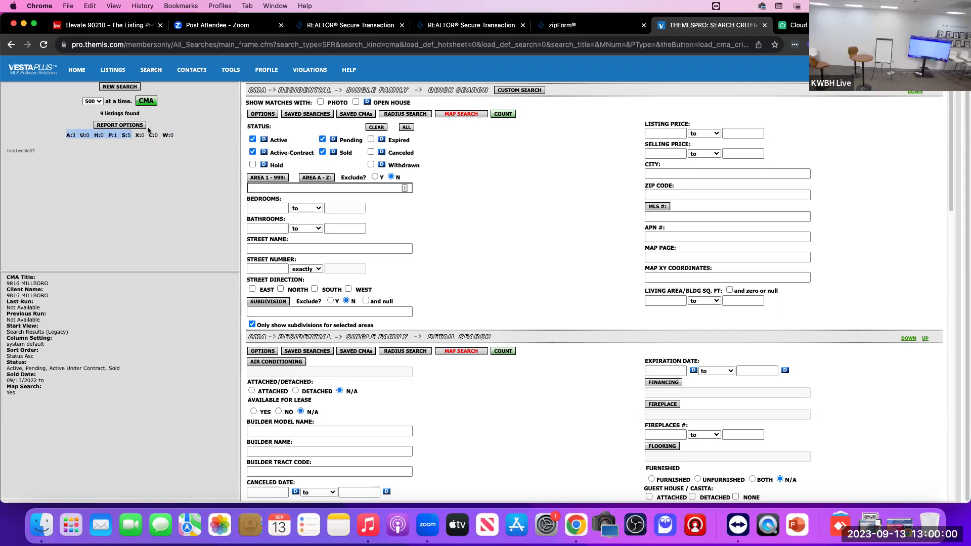
left_click(63, 144)
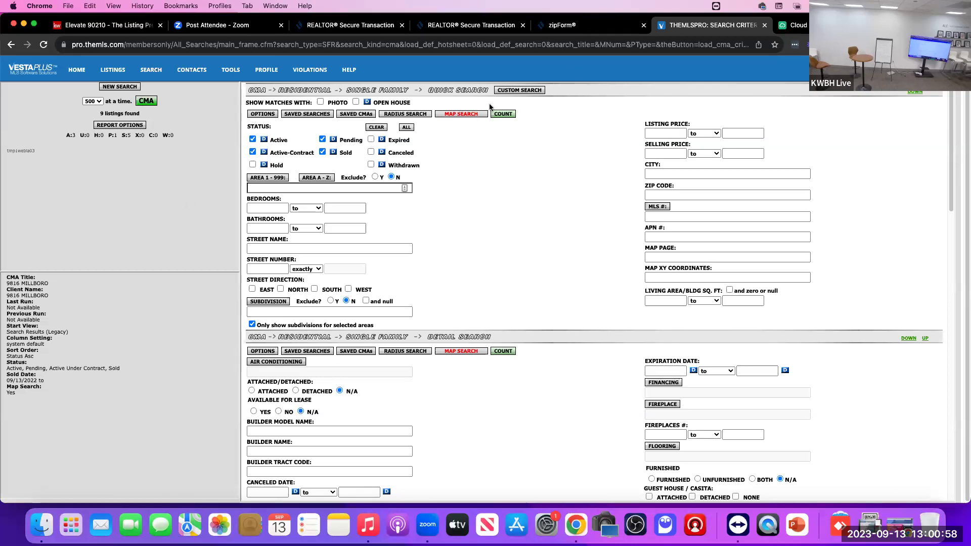
left_click(503, 117)
Step: Open the CMA results table showing 9 listings: 3 active, 1 pending and 5 sold
left_click(146, 101)
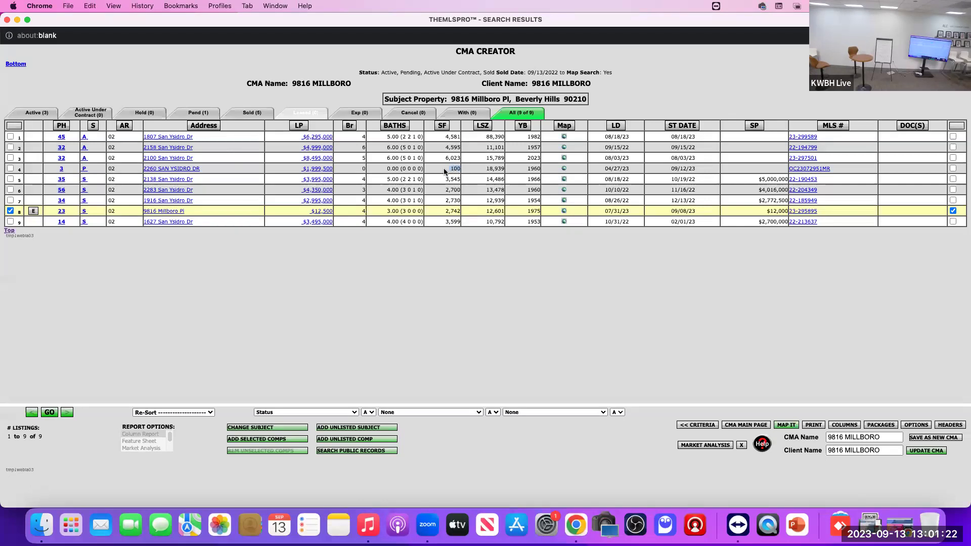
left_click(446, 172)
left_click(826, 170)
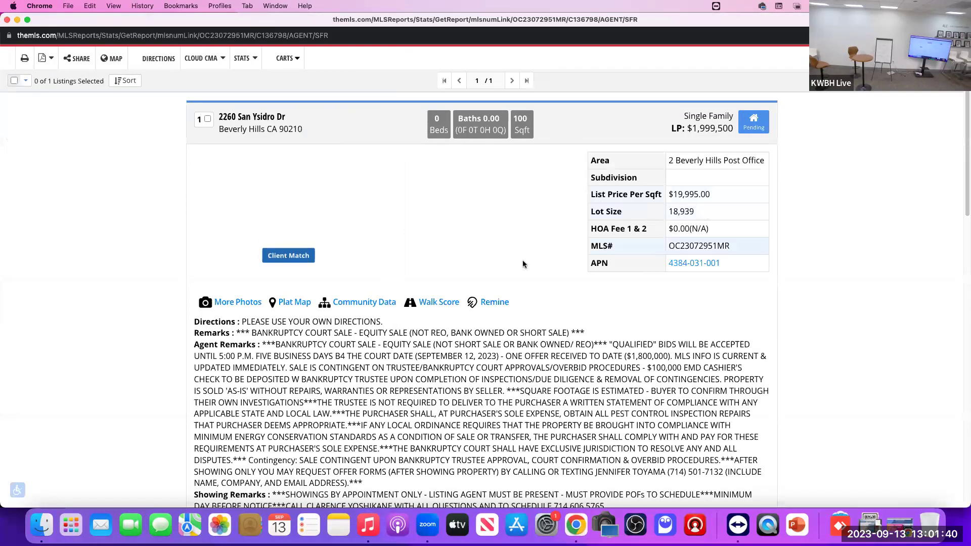
scroll(518, 330, "down", 4)
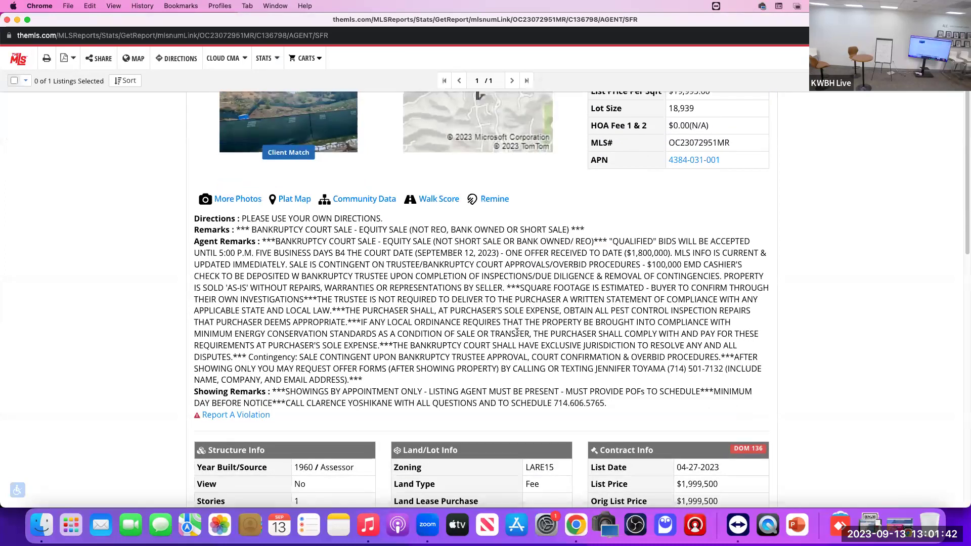
scroll(516, 331, "up", 1)
scroll(517, 332, "up", 3)
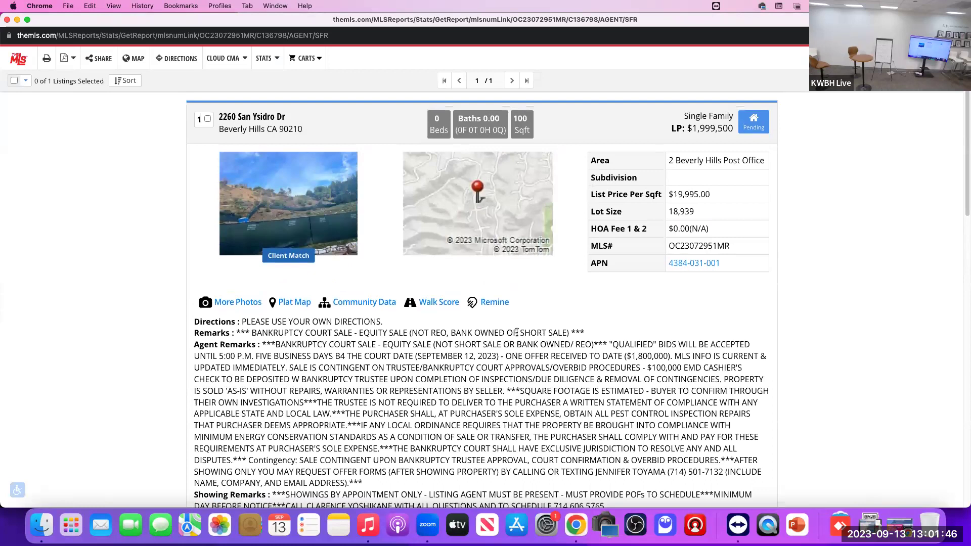
scroll(517, 332, "down", 20)
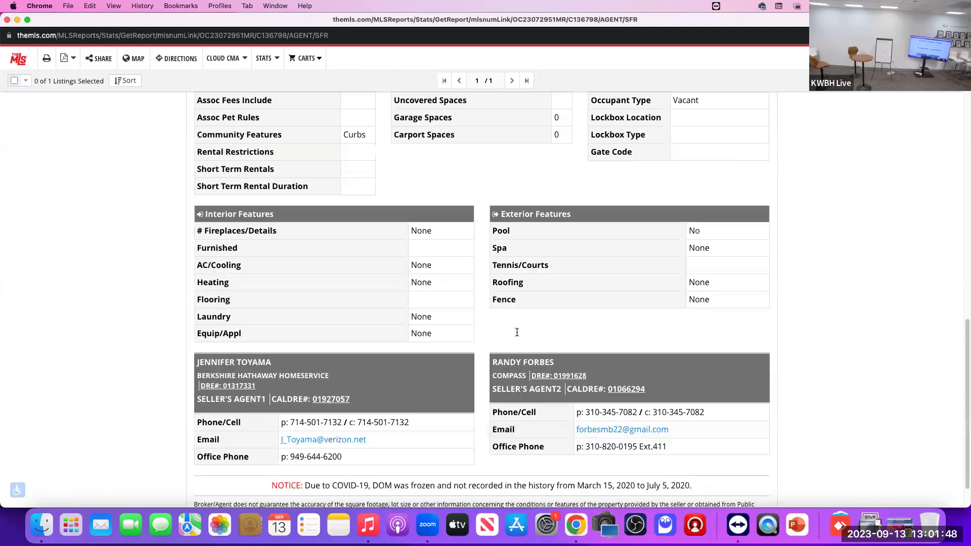
scroll(517, 332, "up", 20)
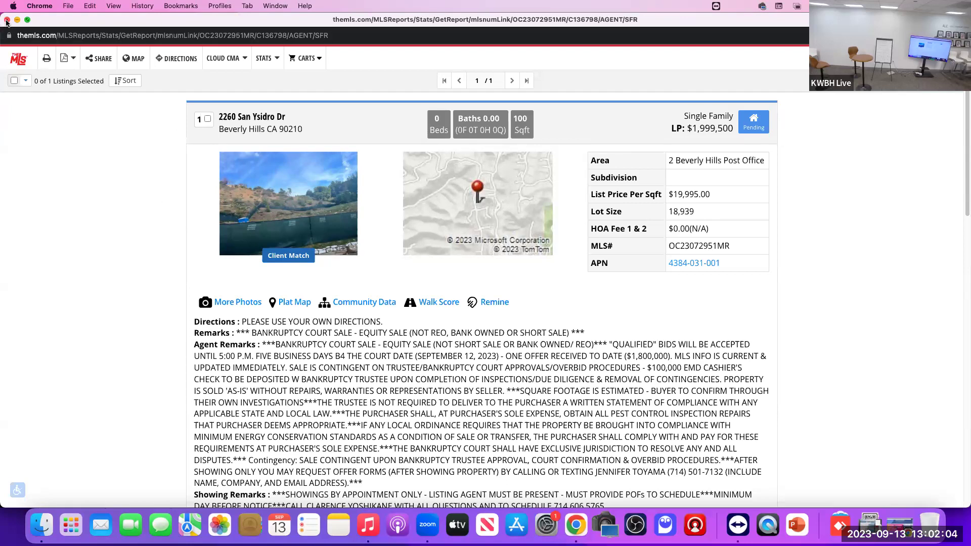
Step: Return to the CMA results and check all nine listings
left_click(7, 19)
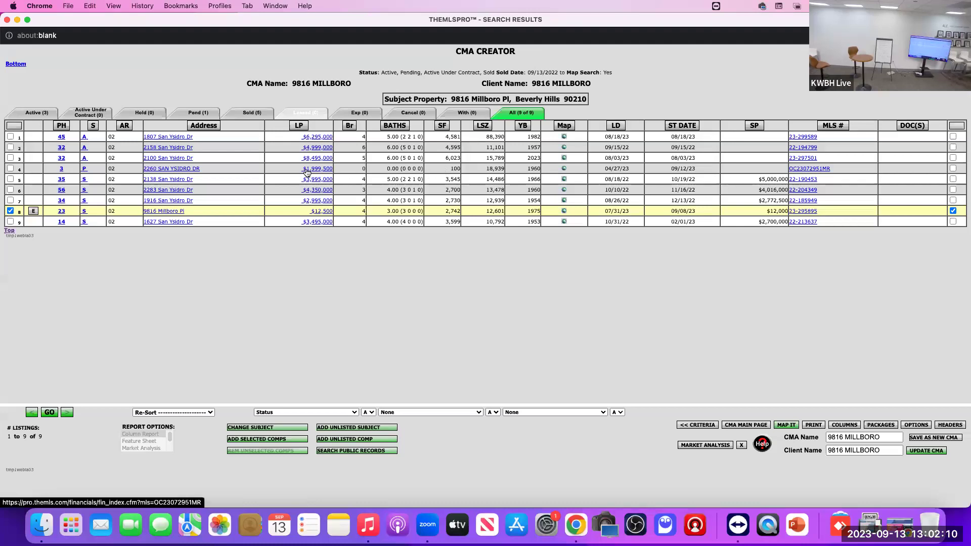
left_click(16, 127)
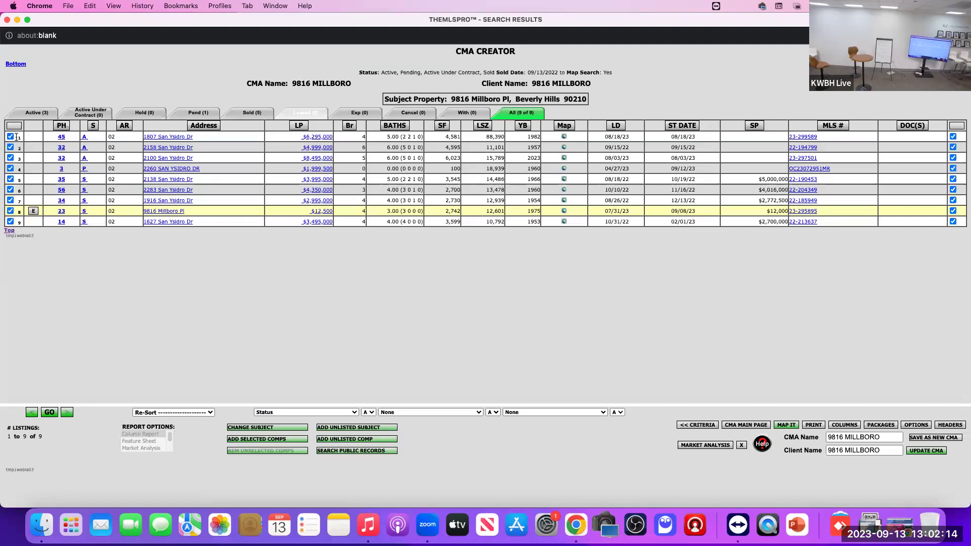
left_click(16, 127)
left_click(15, 127)
double_click(463, 213)
left_click_drag(443, 158, 461, 160)
left_click(10, 158)
left_click_drag(442, 148, 466, 148)
left_click_drag(443, 137, 461, 137)
left_click(10, 137)
left_click(11, 147)
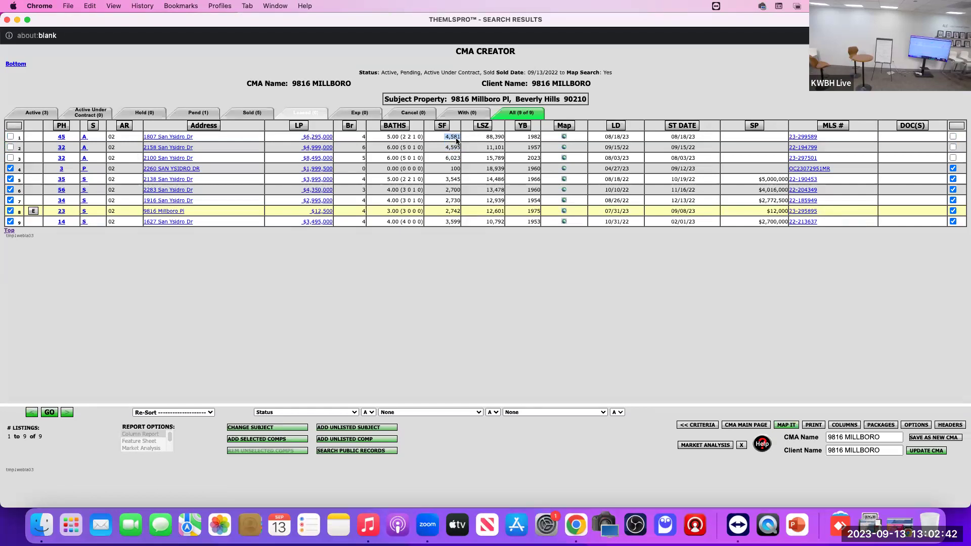
left_click(444, 223)
left_click_drag(440, 222, 461, 222)
left_click(444, 210)
left_click(266, 440)
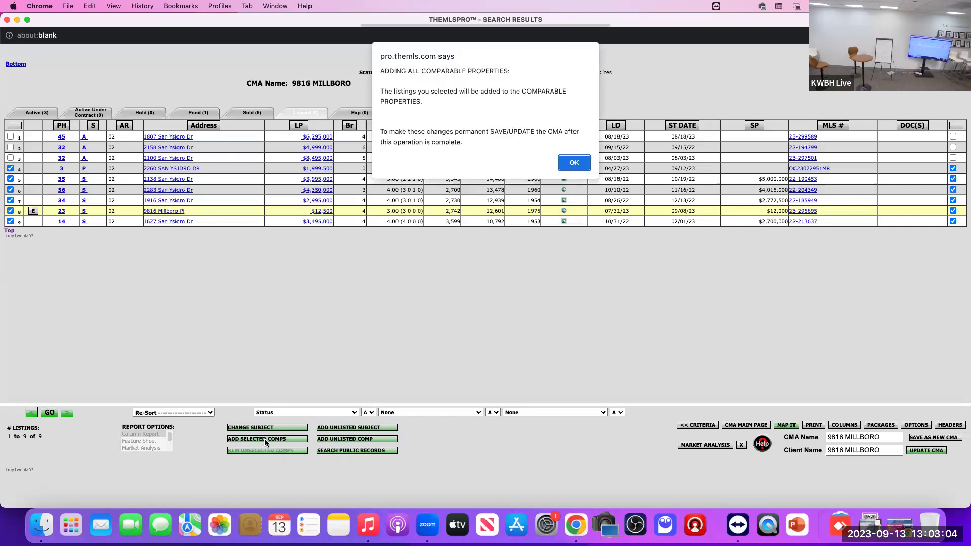
Step: Confirm the comparables, hide unselected listings, and pick Reports from the Re-Sort dropdown
left_click(574, 163)
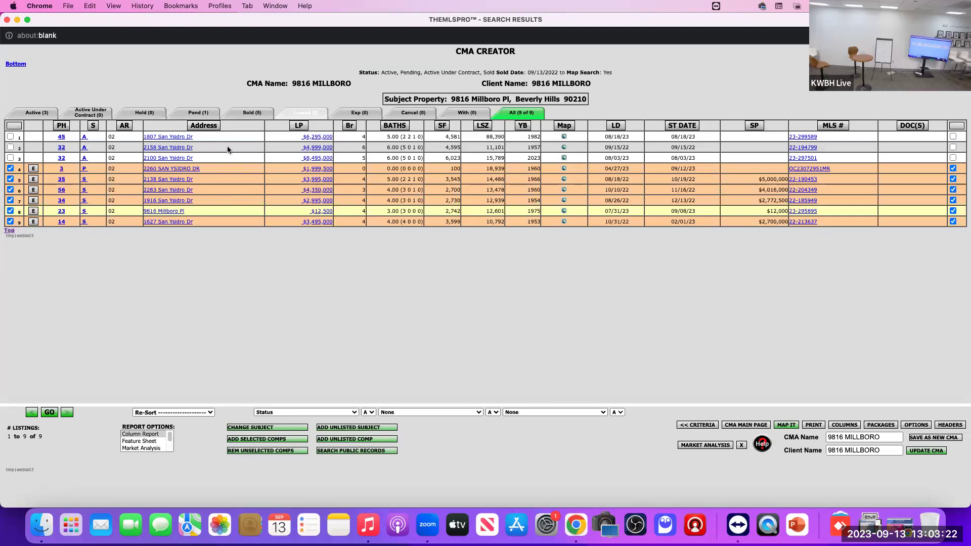
left_click(162, 412)
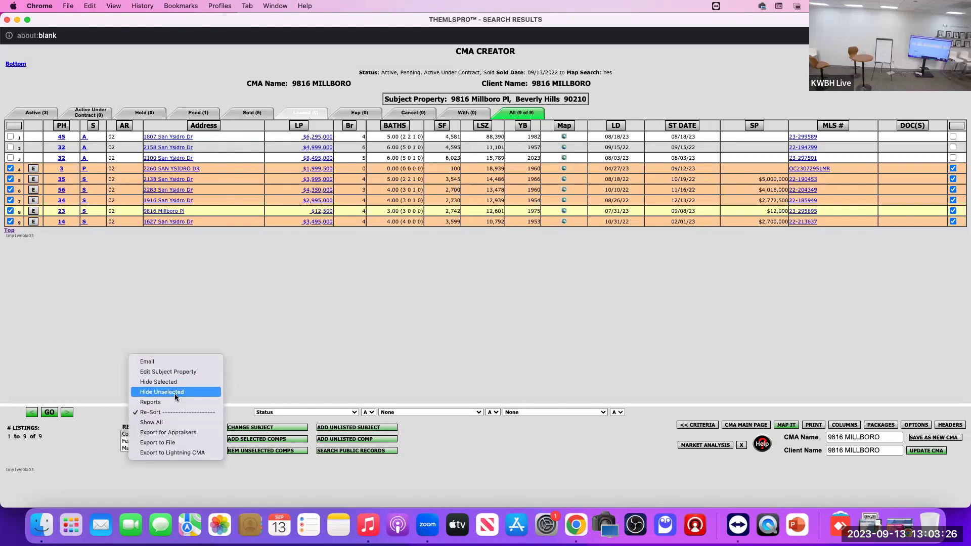
left_click(175, 392)
left_click(53, 414)
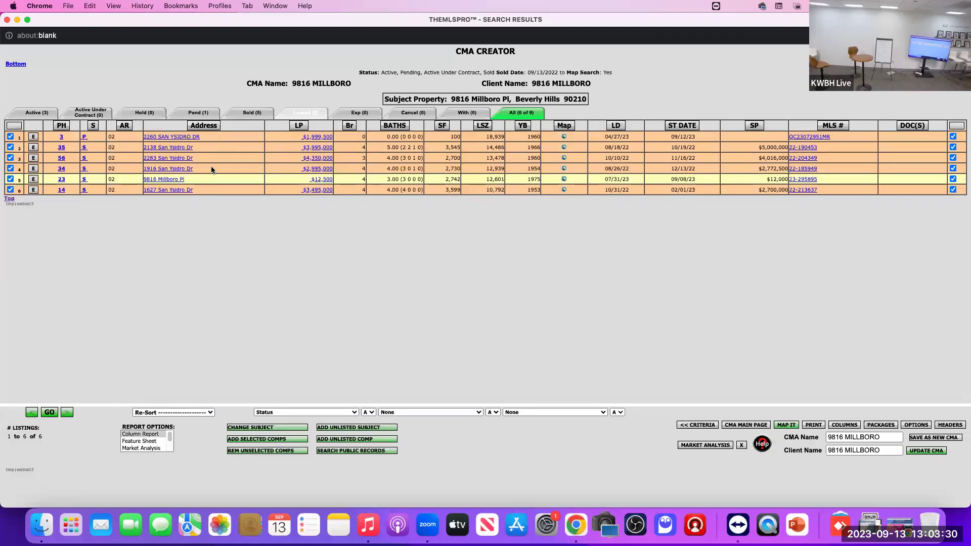
left_click(191, 412)
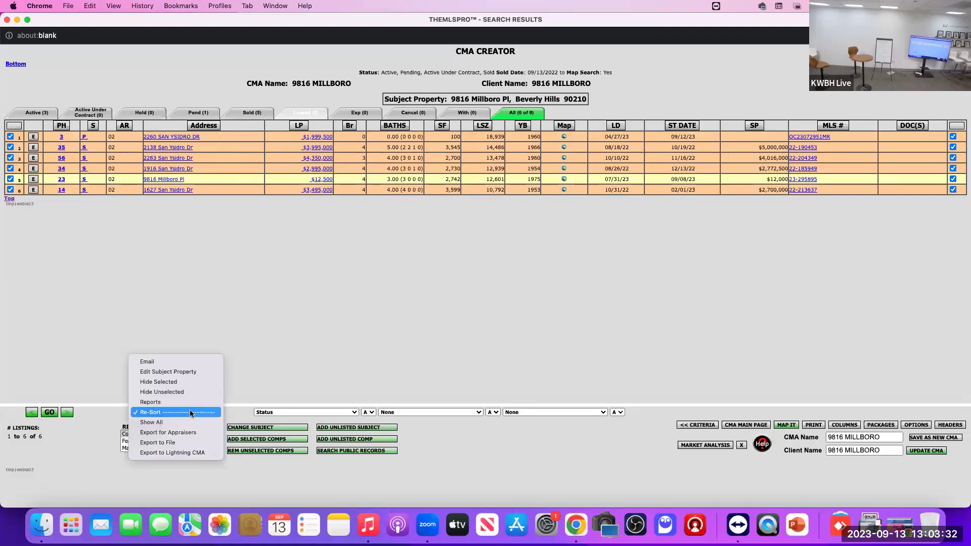
left_click(190, 400)
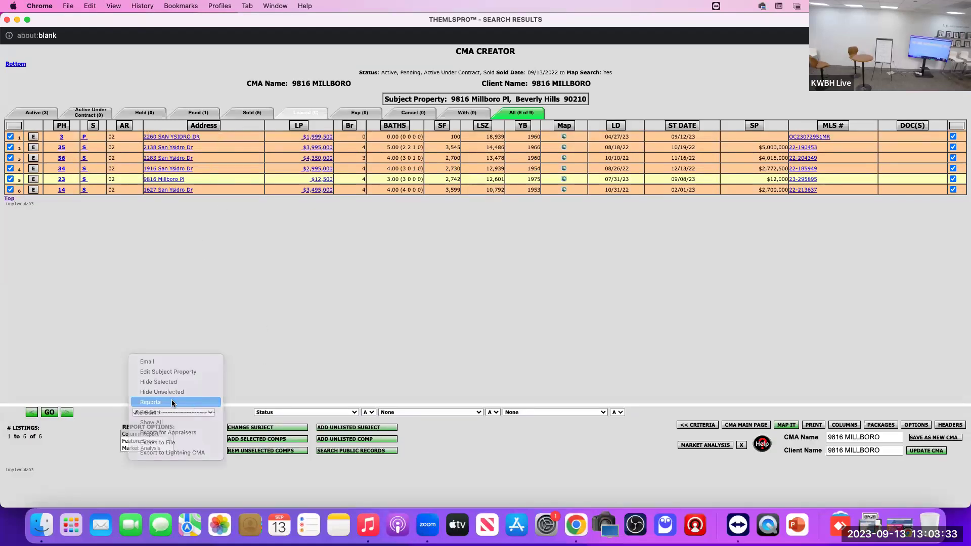
Step: Generate the column report, highlighting the subject's lot size and two comps' square footage and sale prices
left_click(50, 412)
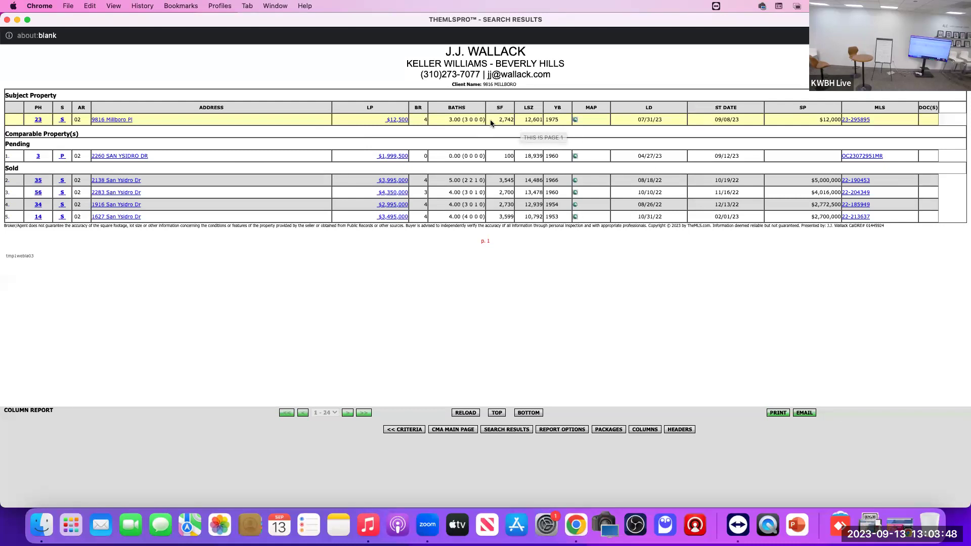
left_click_drag(527, 122, 540, 120)
left_click_drag(498, 193, 543, 191)
left_click_drag(810, 193, 830, 193)
left_click_drag(495, 204, 542, 204)
left_click_drag(811, 204, 833, 204)
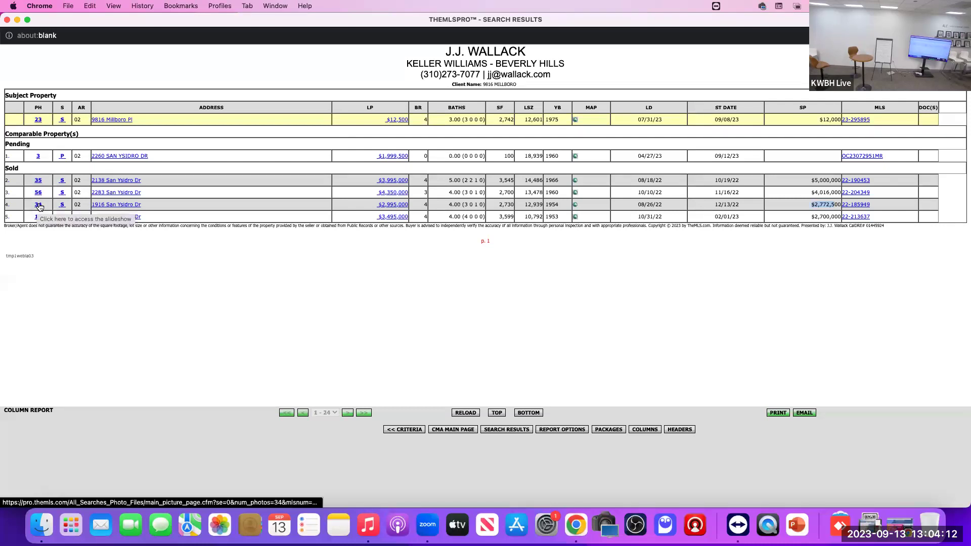
left_click(38, 205)
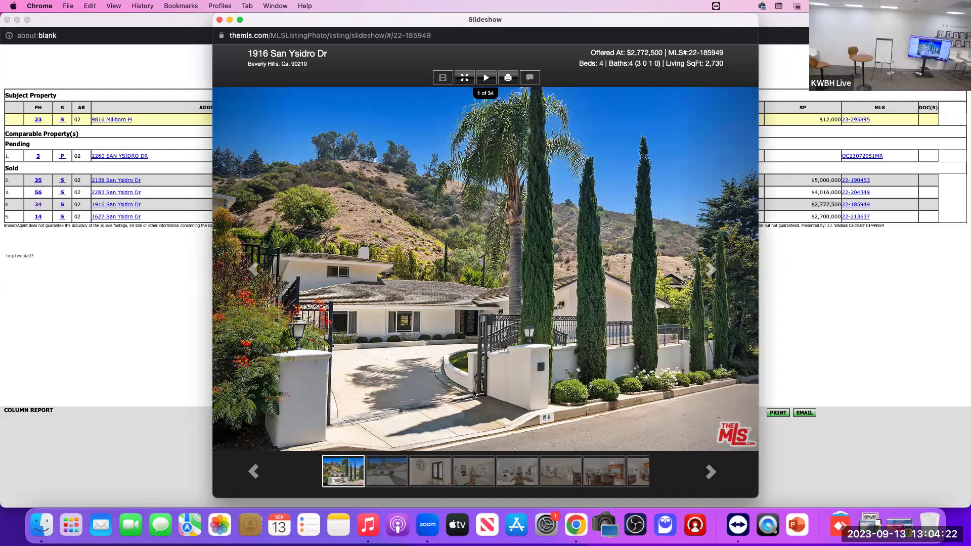
left_click(710, 273)
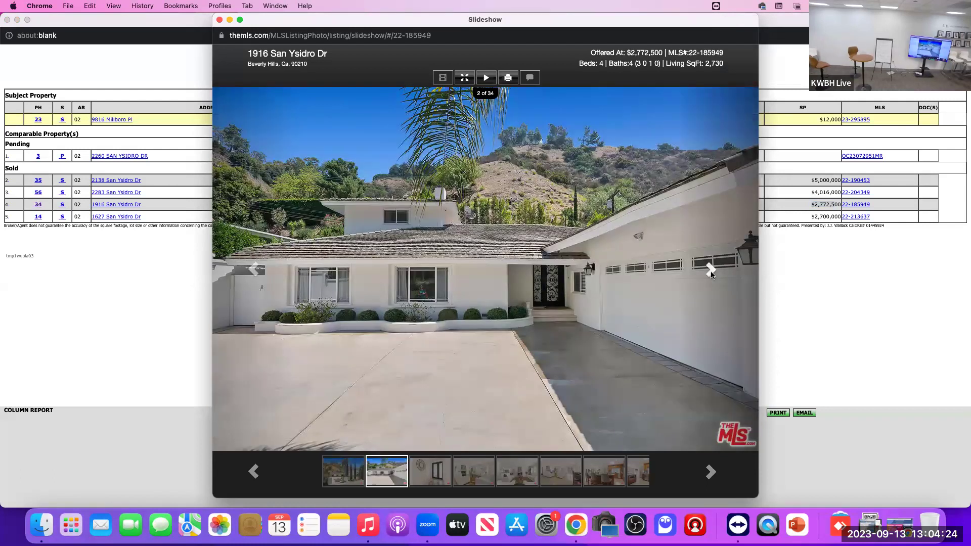
left_click(711, 271)
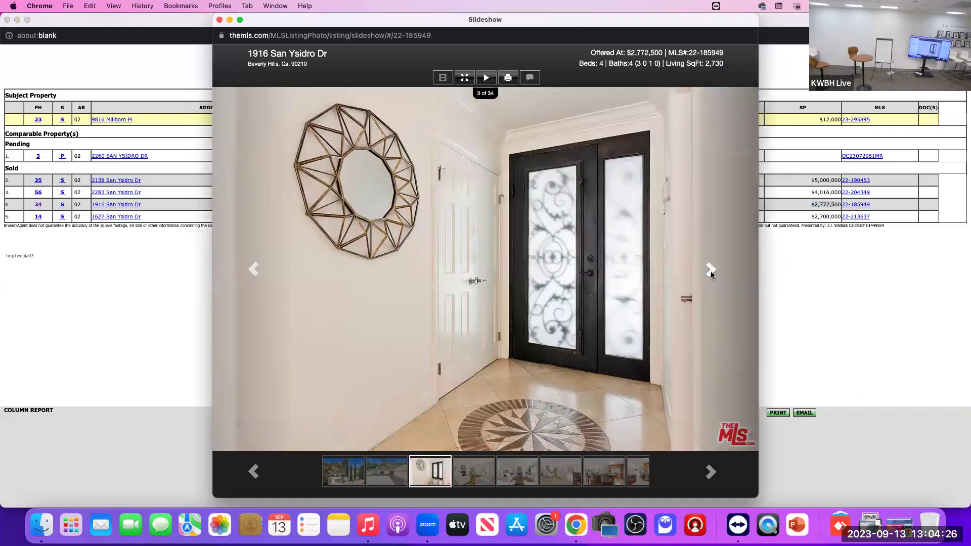
left_click(710, 271)
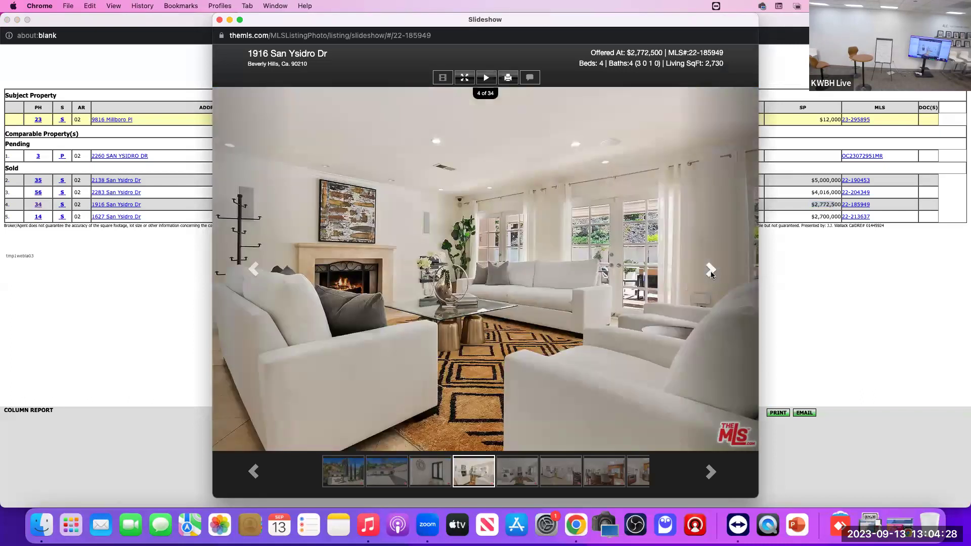
left_click(711, 270)
left_click(711, 271)
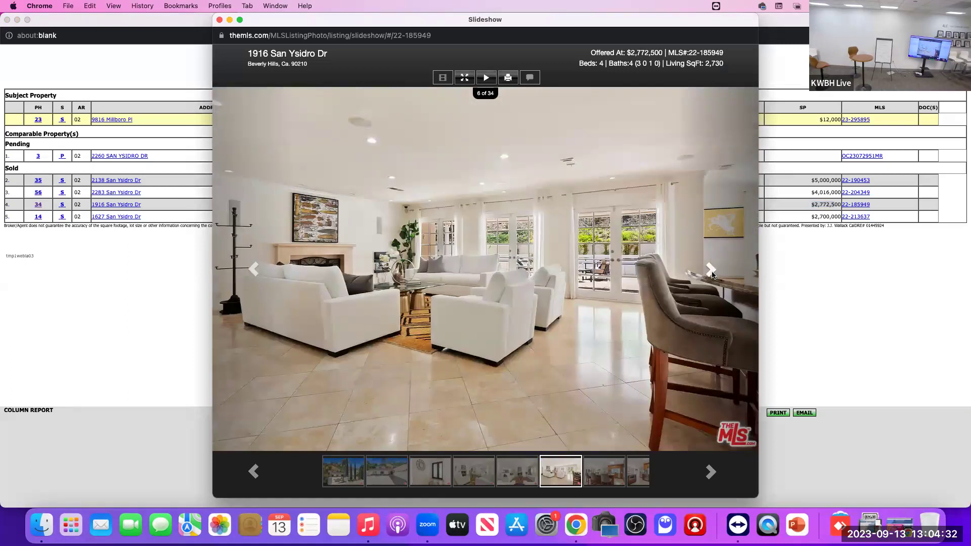
left_click(711, 271)
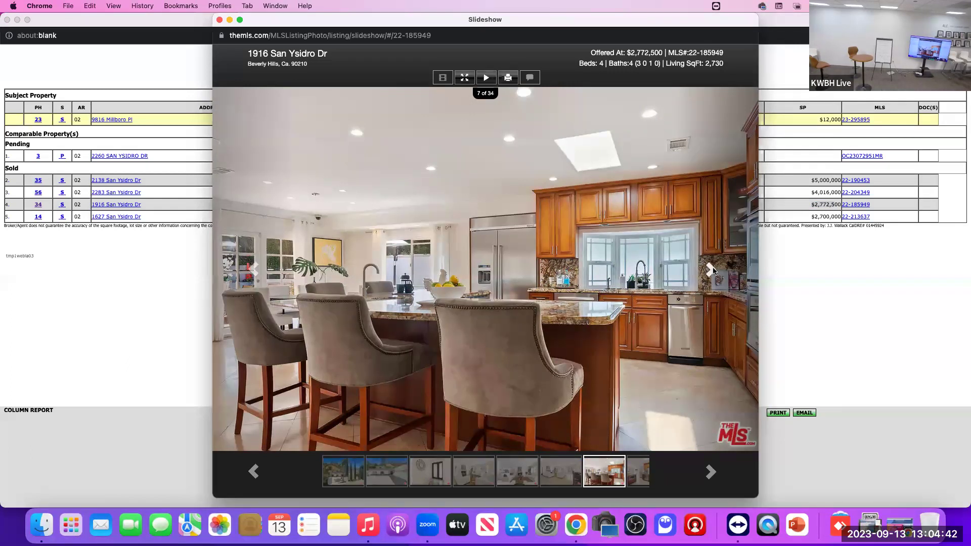
left_click(710, 269)
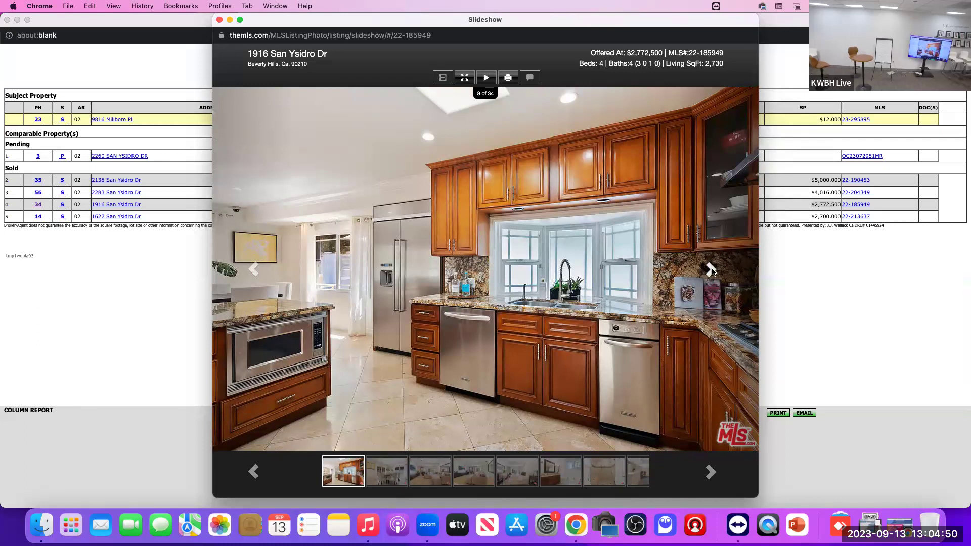
left_click(711, 270)
left_click(711, 269)
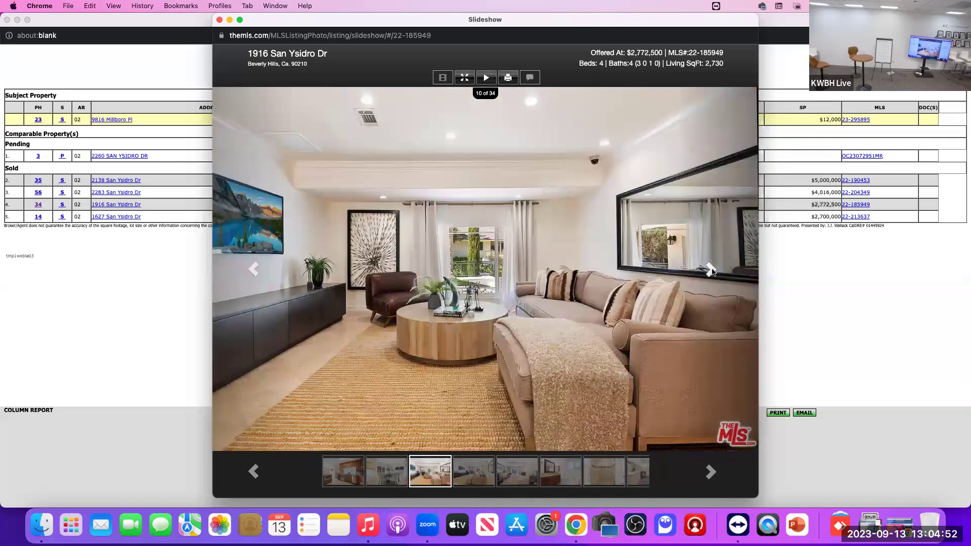
left_click(712, 270)
left_click(711, 270)
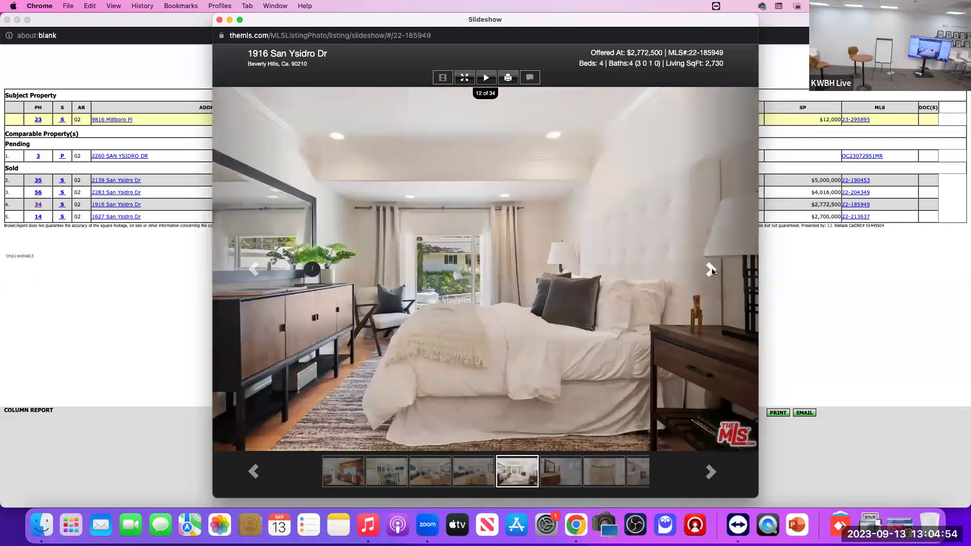
left_click(711, 271)
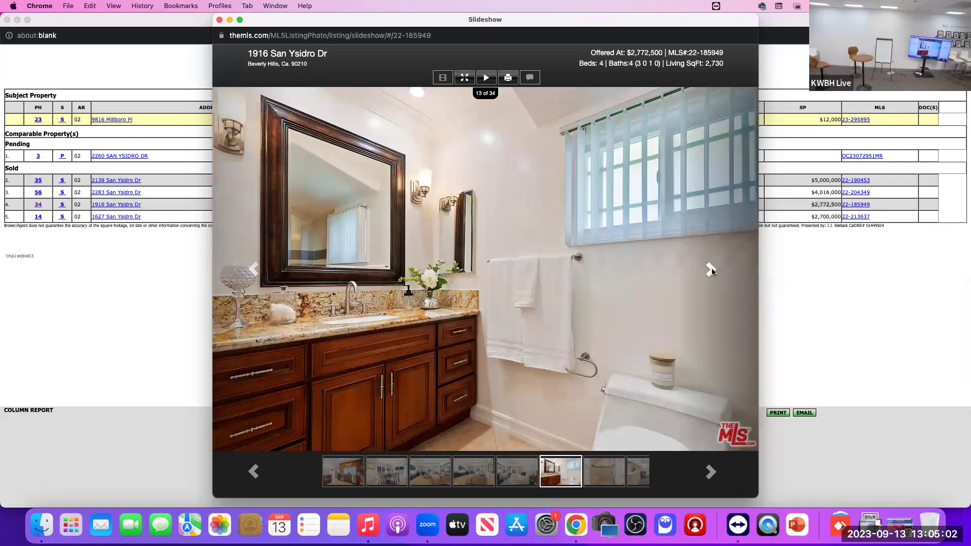
left_click(711, 271)
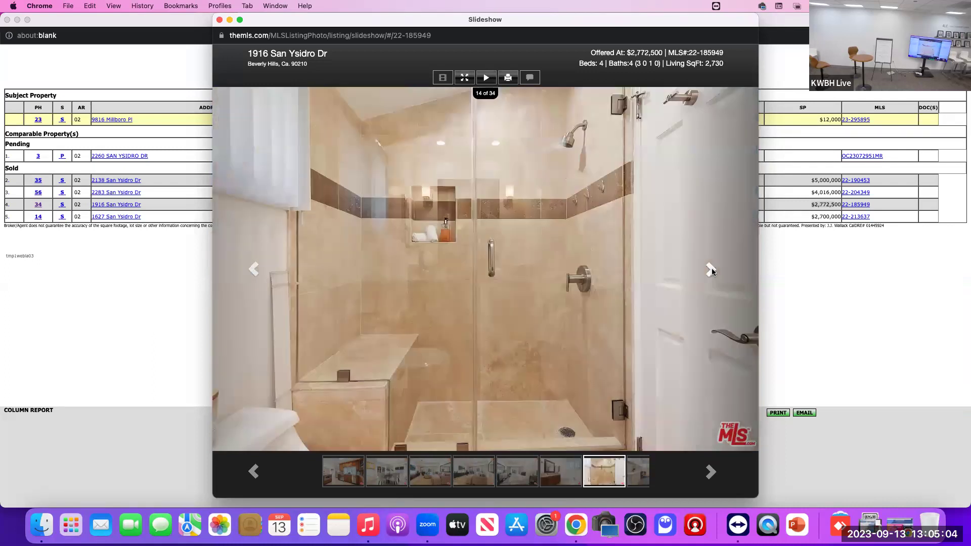
Step: Continue through the photos, revisiting the bathroom and patio shots, to the final photo 34 of 34
left_click(250, 270)
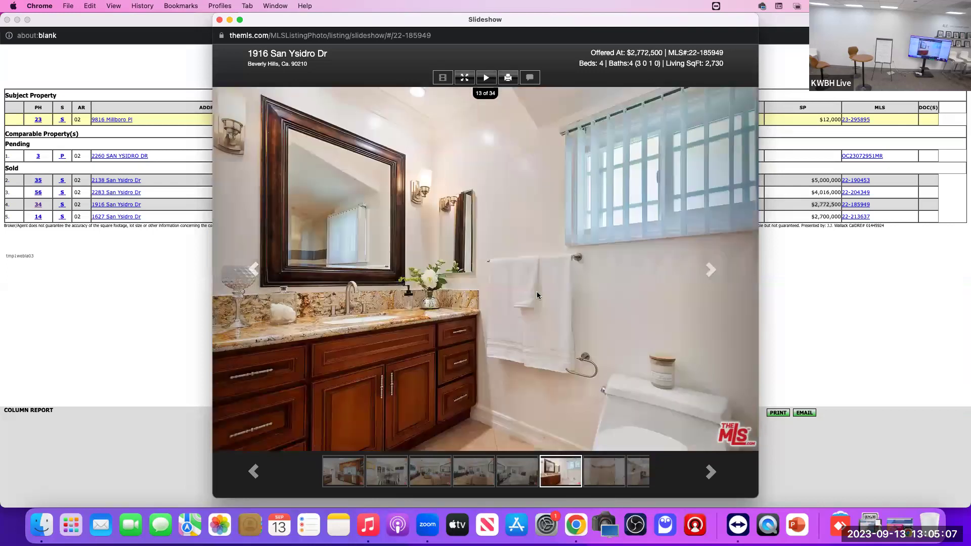
left_click(711, 271)
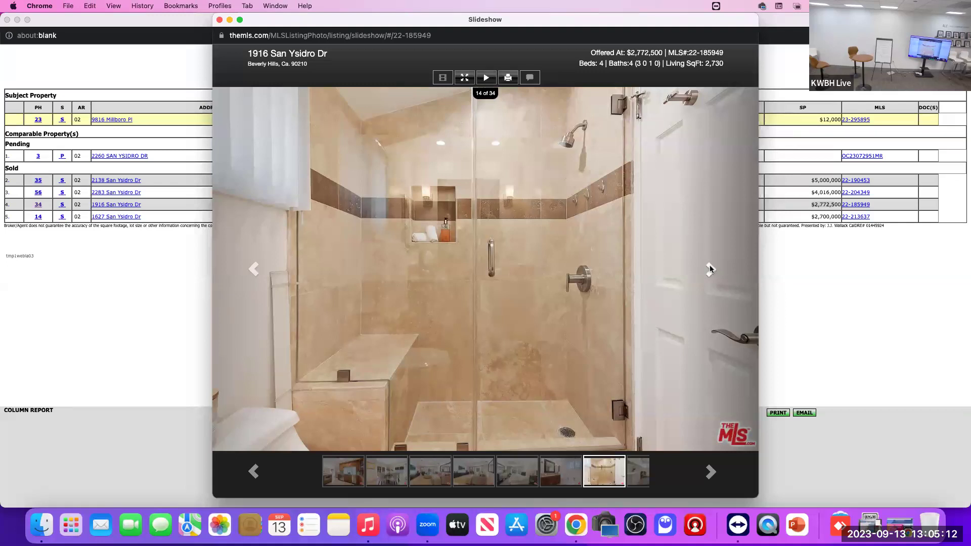
left_click(709, 269)
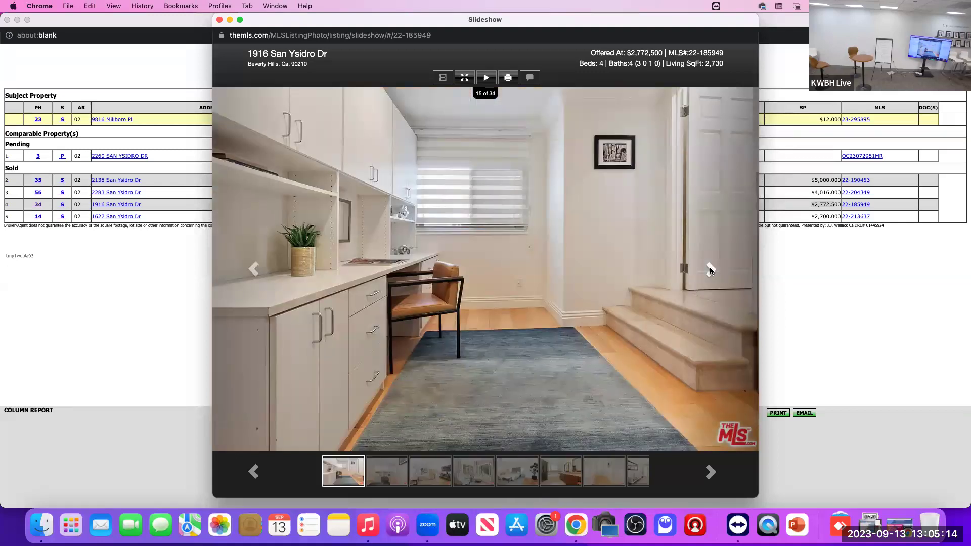
left_click(711, 269)
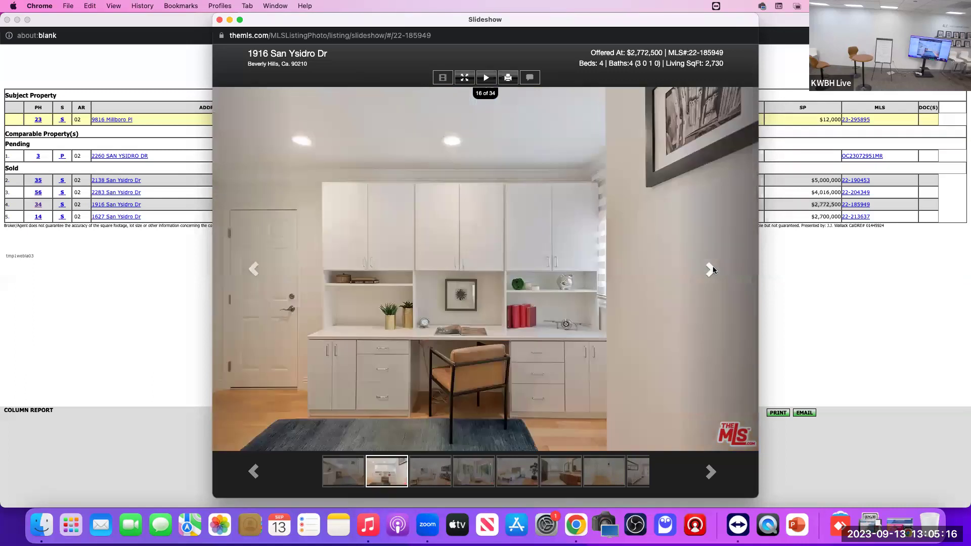
left_click(710, 269)
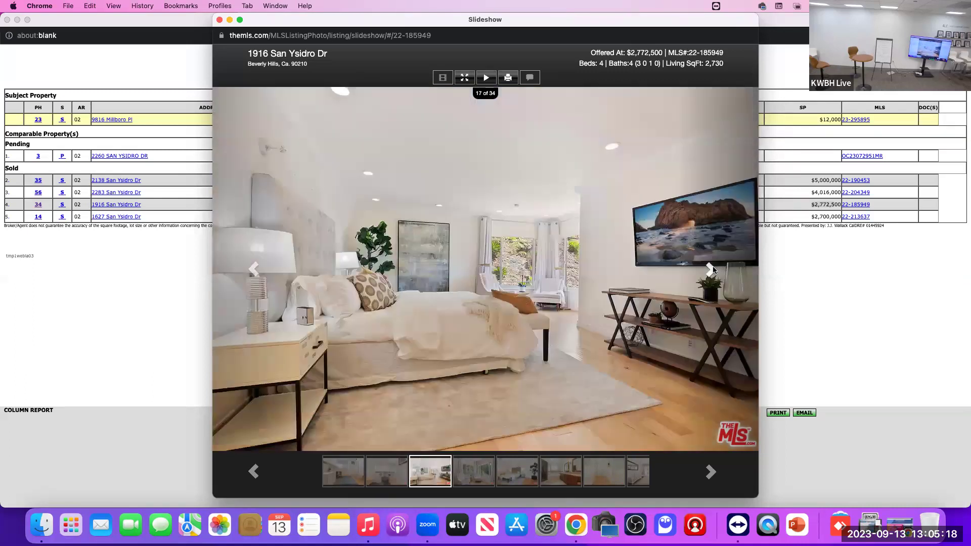
left_click(710, 269)
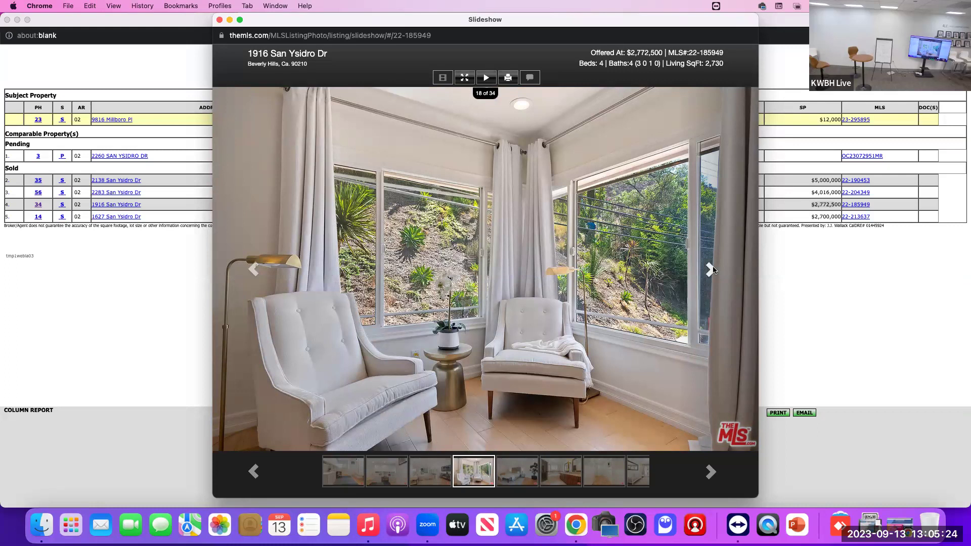
left_click(711, 269)
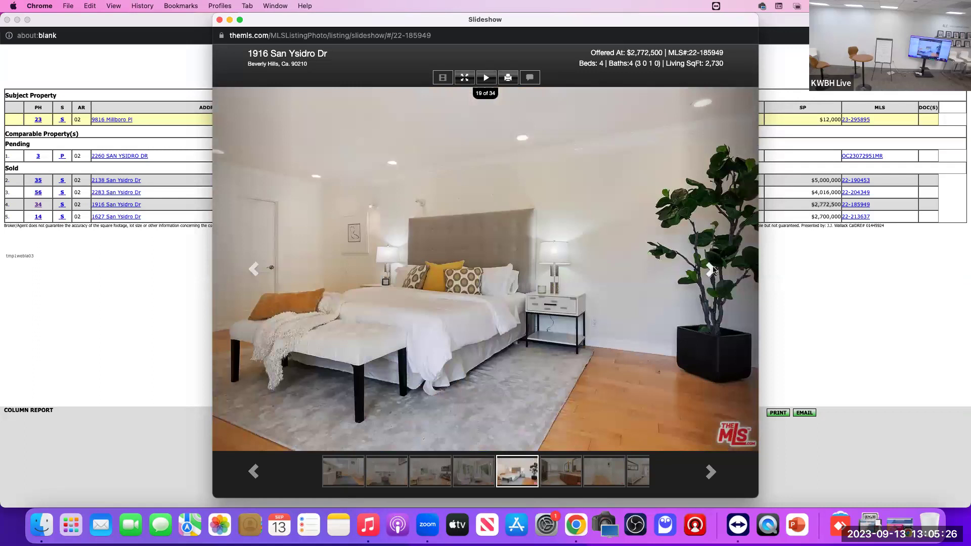
left_click(710, 269)
left_click(711, 269)
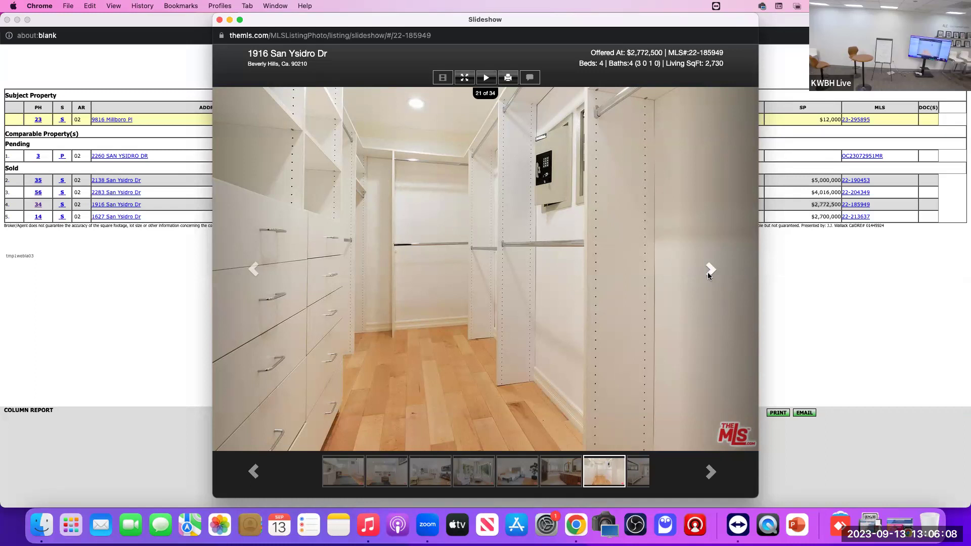
left_click(711, 269)
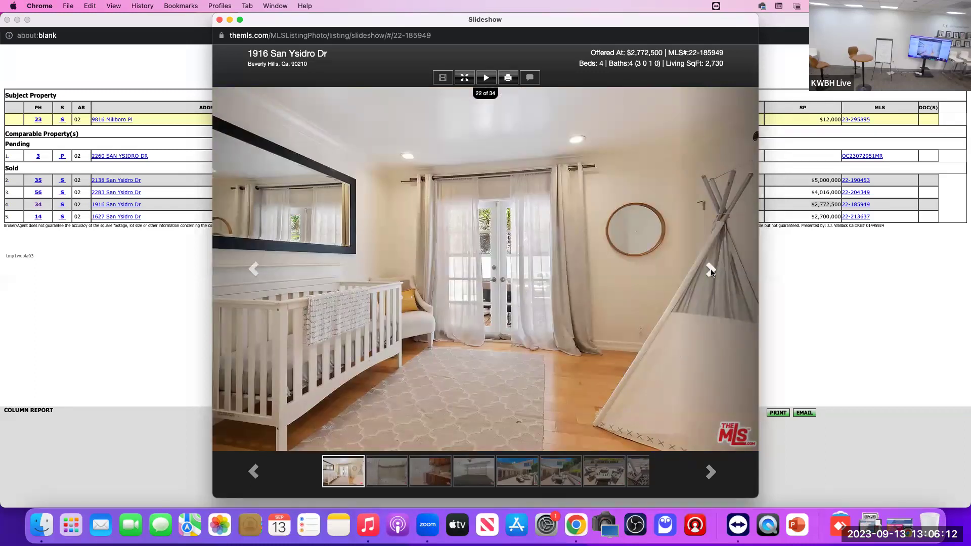
left_click(711, 271)
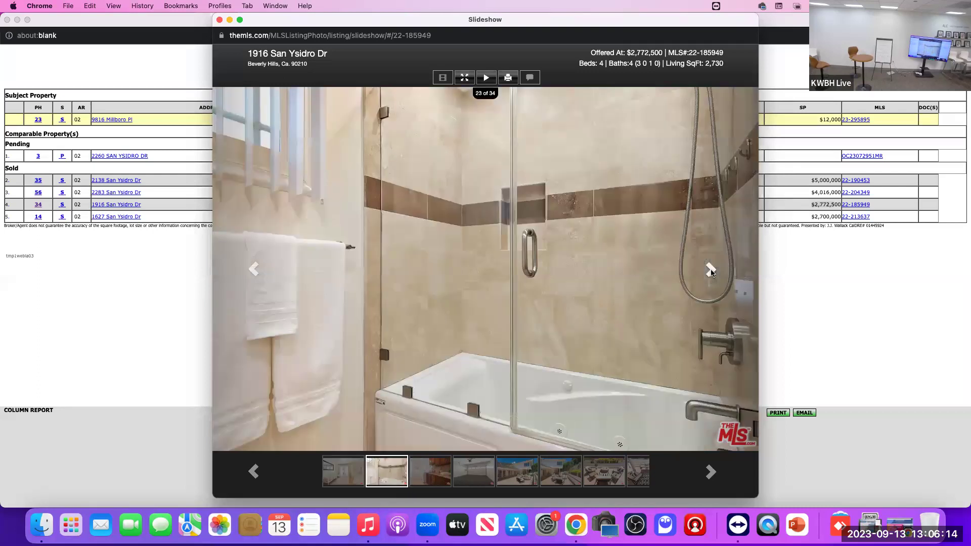
left_click(711, 271)
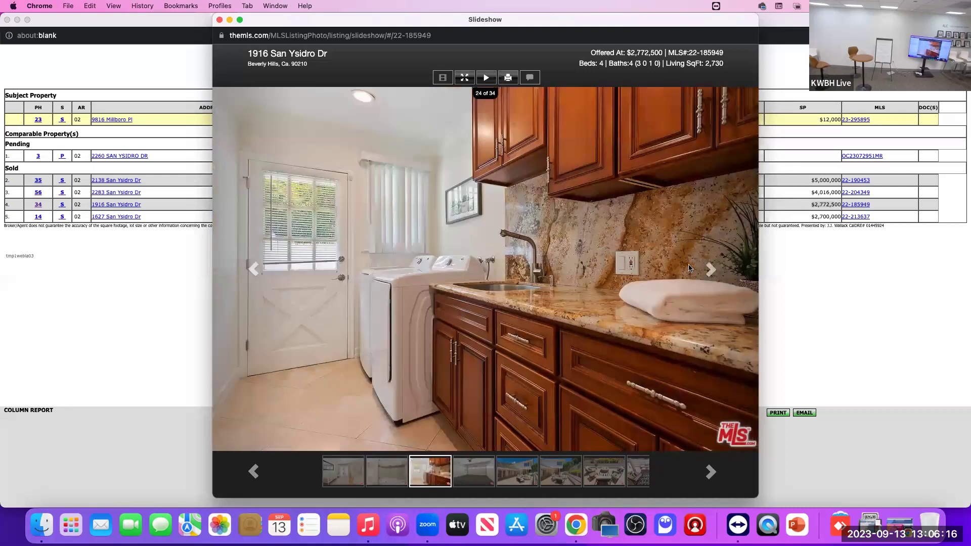
left_click(711, 269)
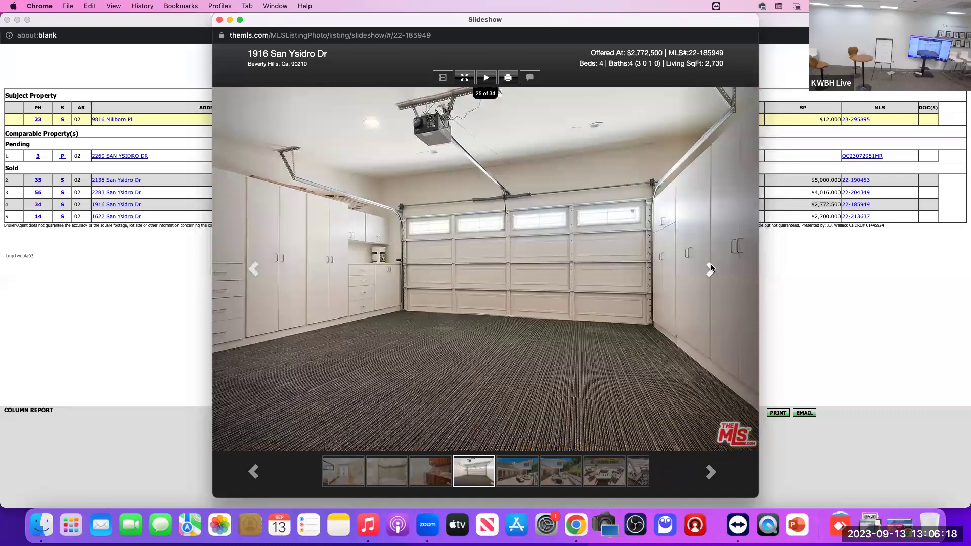
left_click(710, 269)
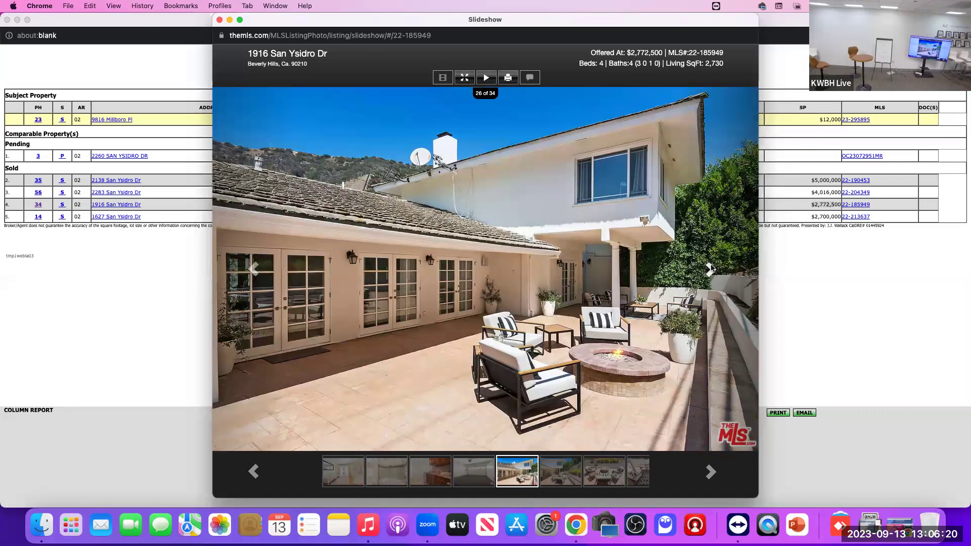
left_click(711, 268)
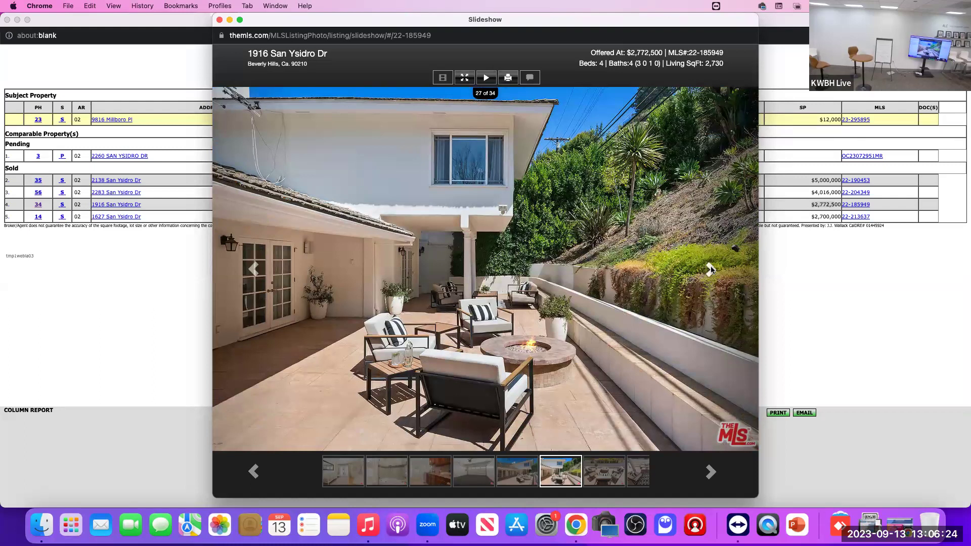
left_click(710, 268)
left_click(711, 268)
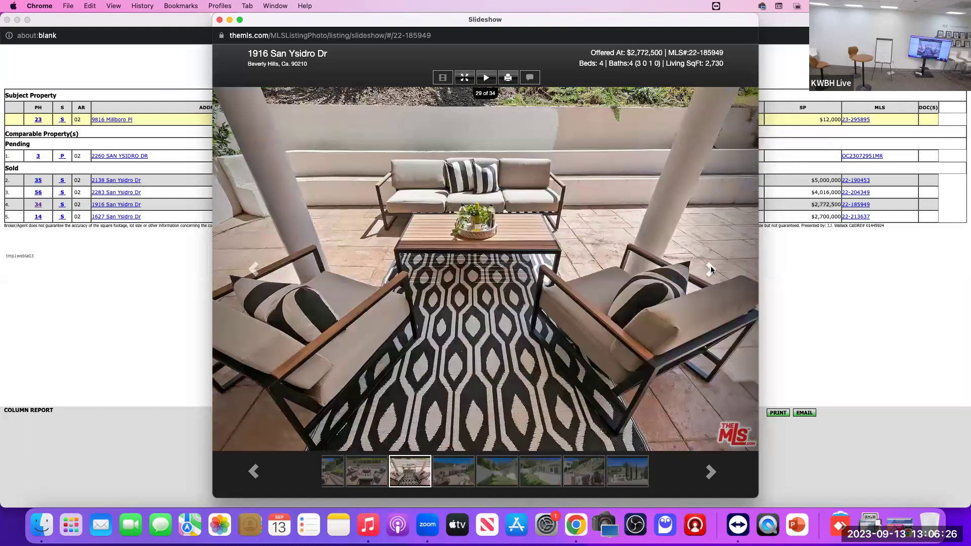
left_click(711, 268)
left_click(710, 268)
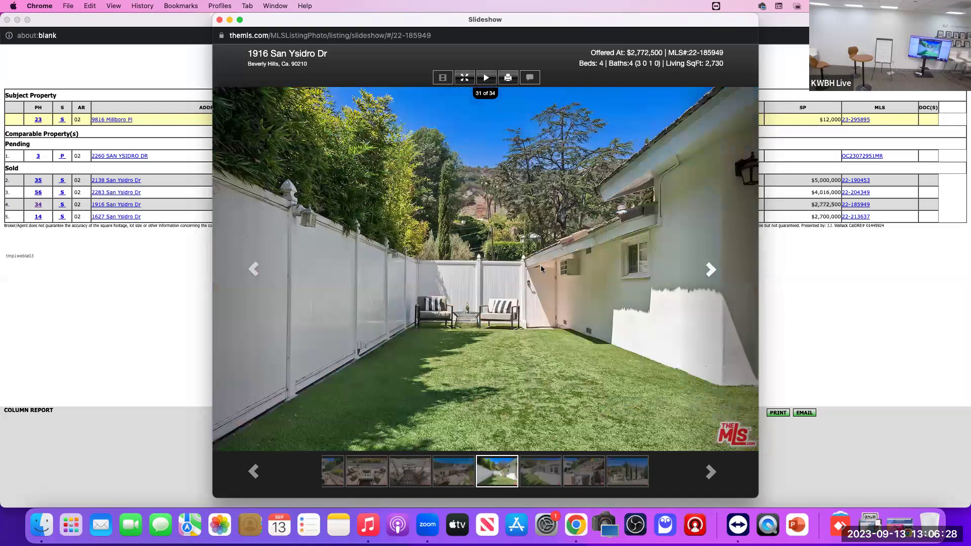
left_click(254, 271)
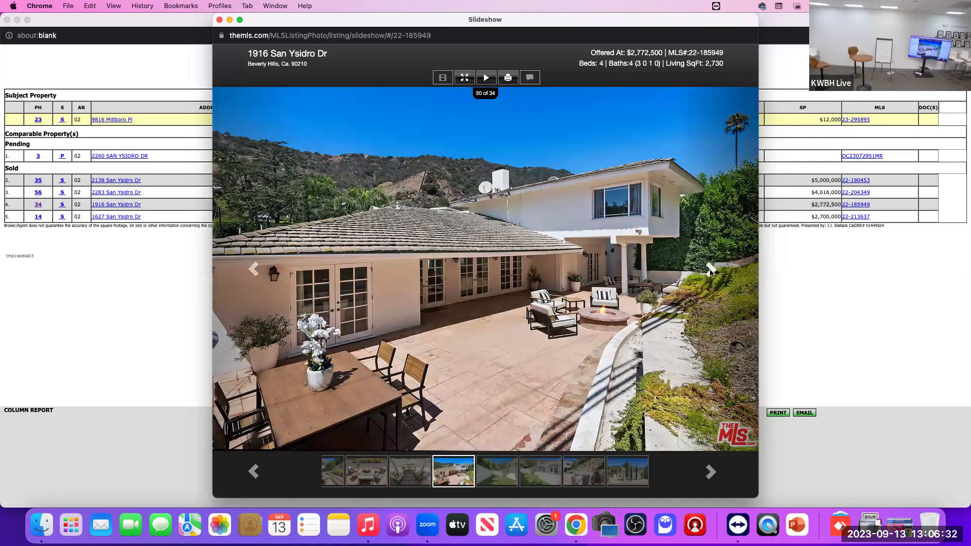
left_click(711, 270)
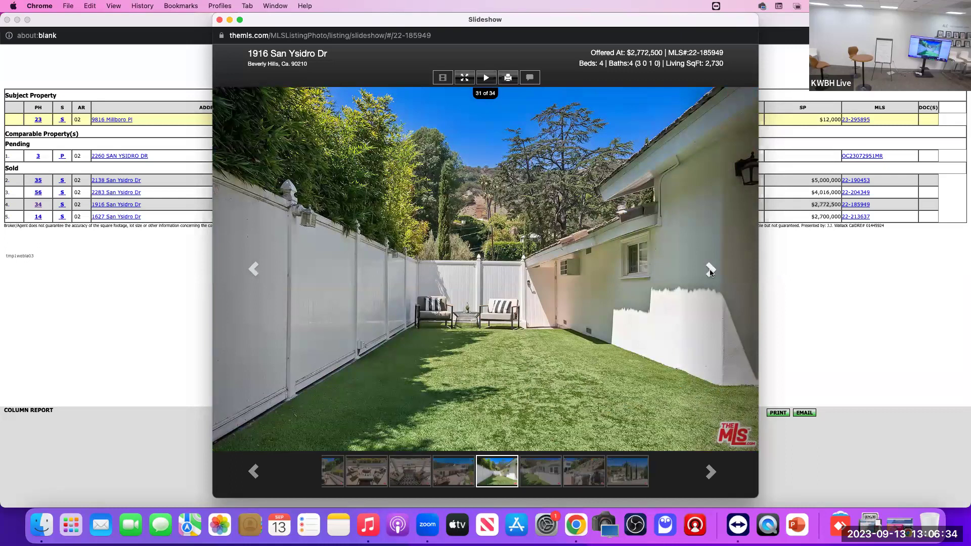
left_click(709, 270)
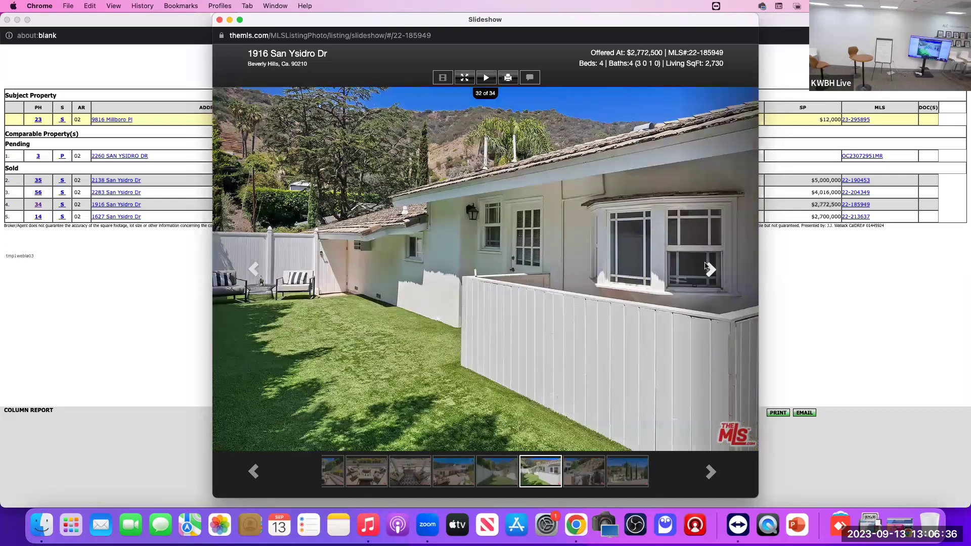
left_click(708, 268)
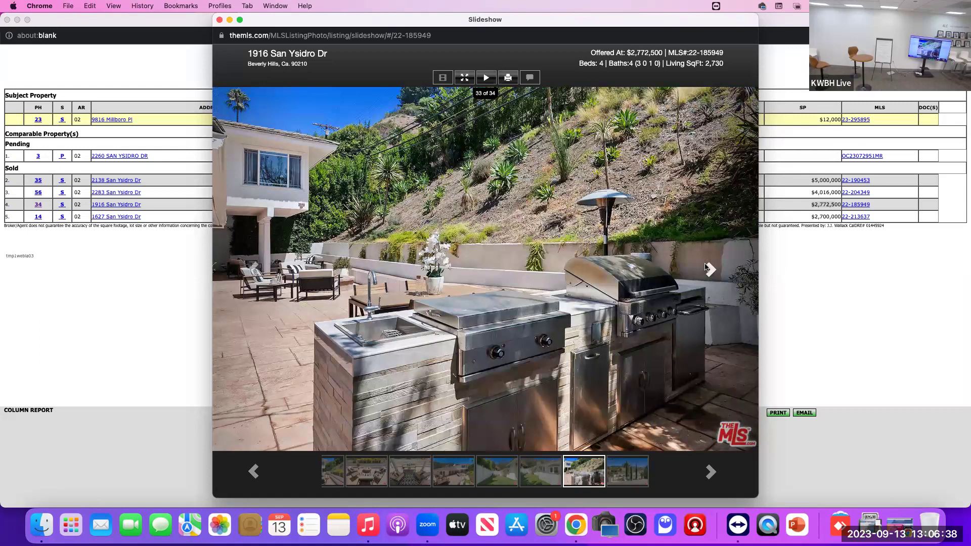
left_click(708, 271)
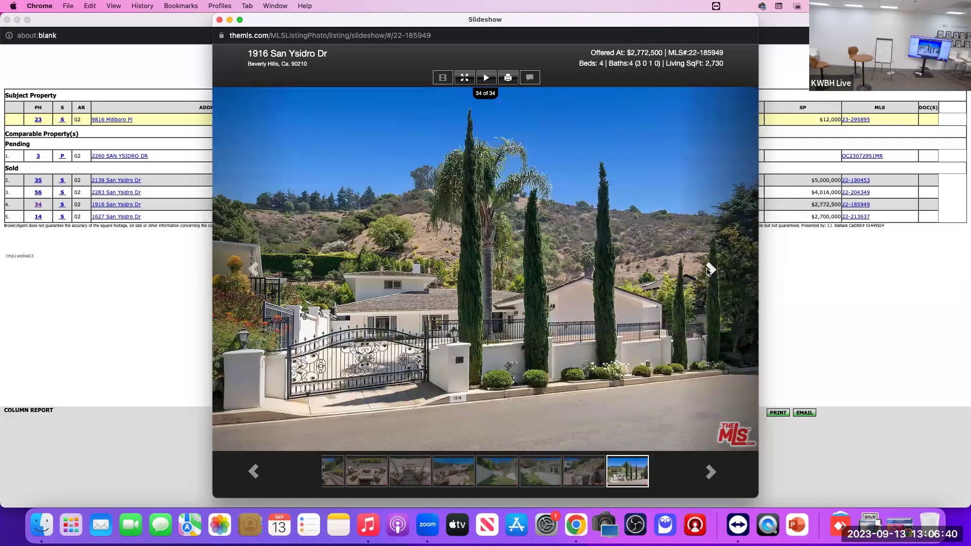
left_click(220, 19)
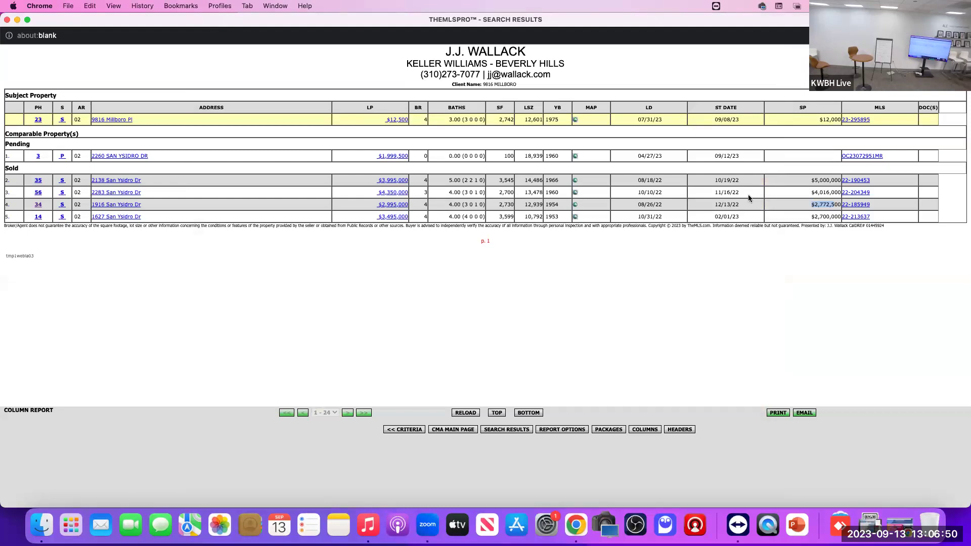
left_click(38, 192)
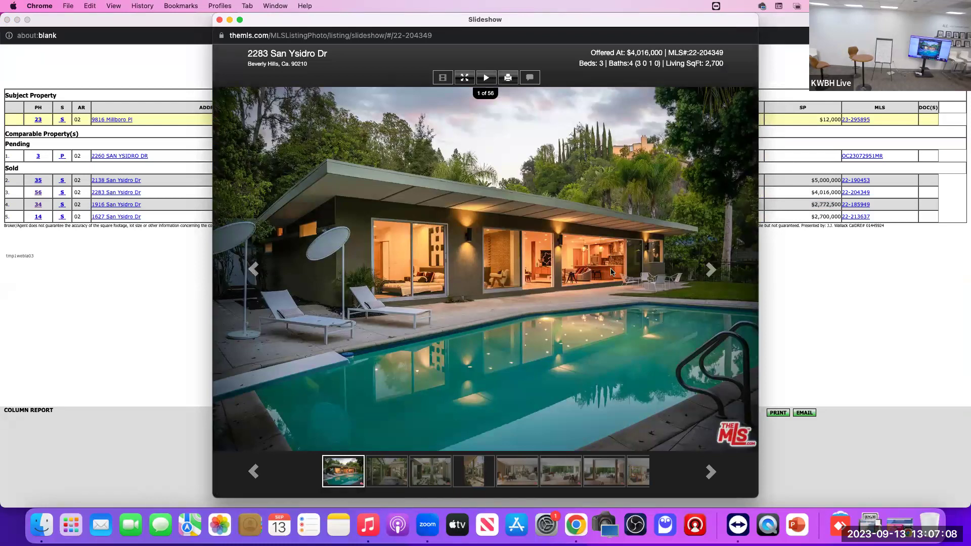
left_click(711, 272)
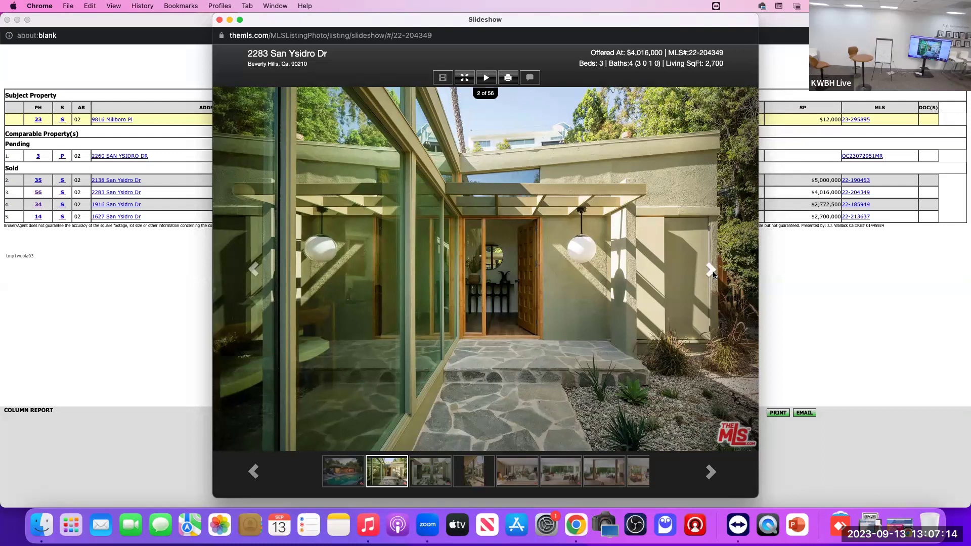
left_click(711, 272)
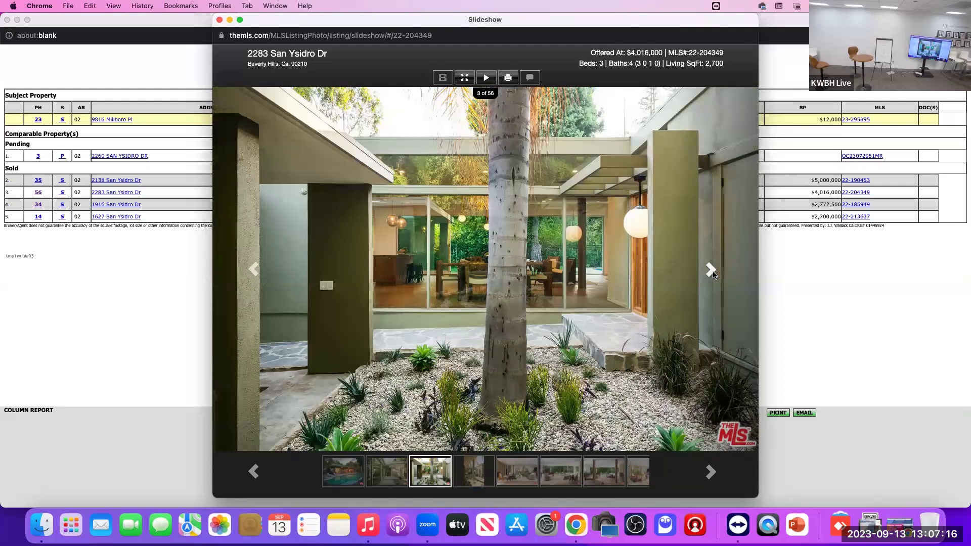
left_click(710, 271)
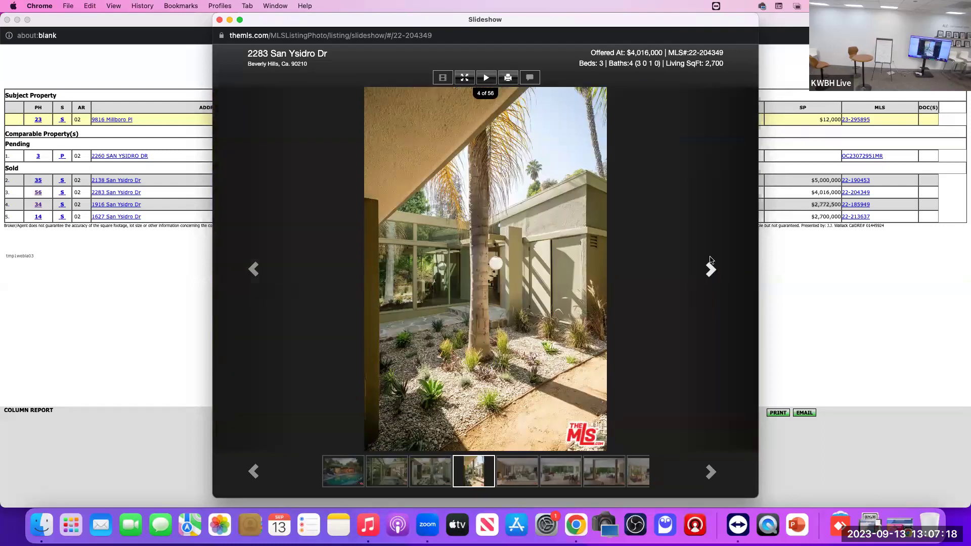
left_click_drag(368, 23, 366, 18)
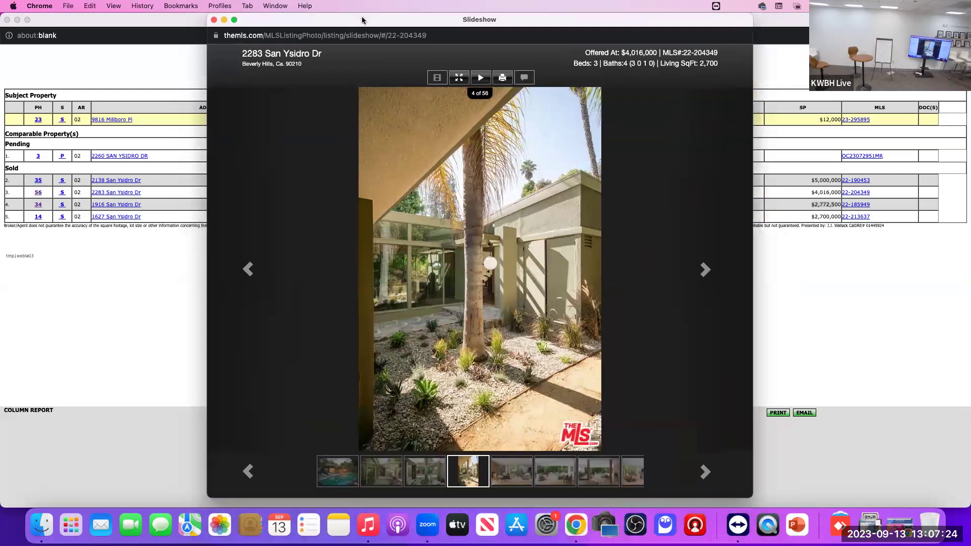
left_click(709, 270)
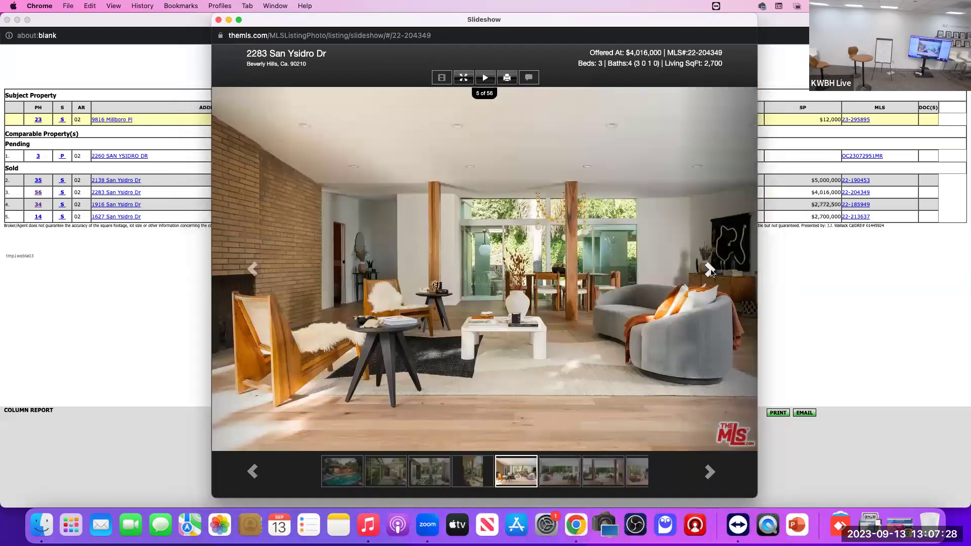
left_click(709, 270)
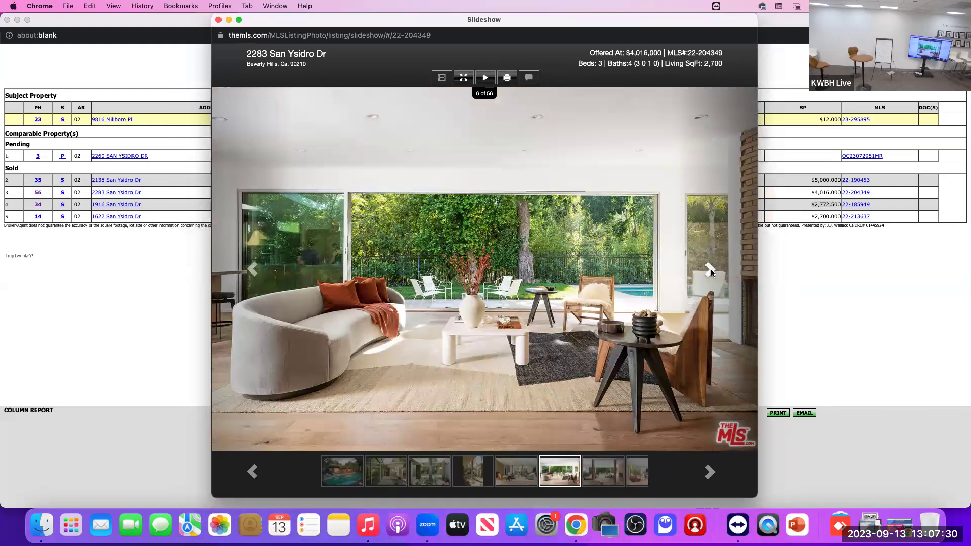
left_click(709, 269)
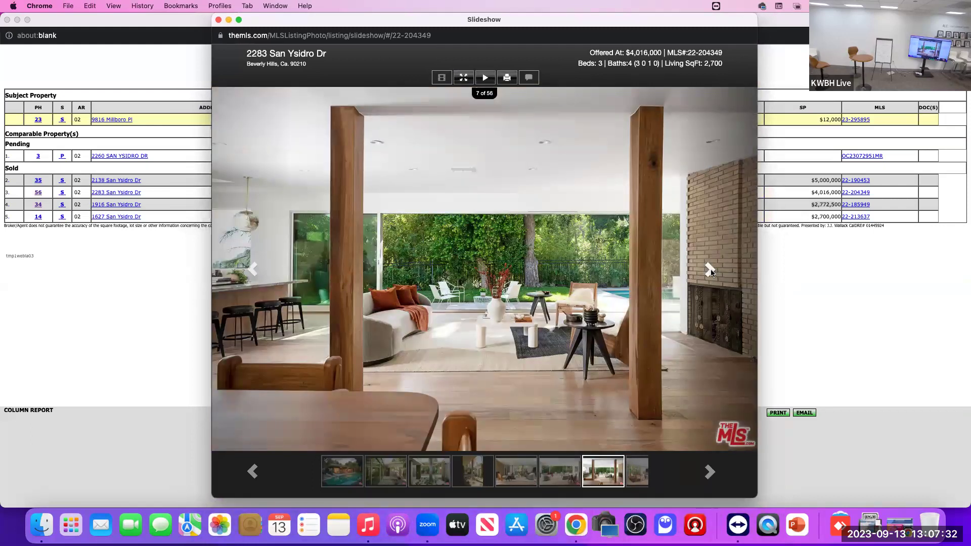
left_click(710, 270)
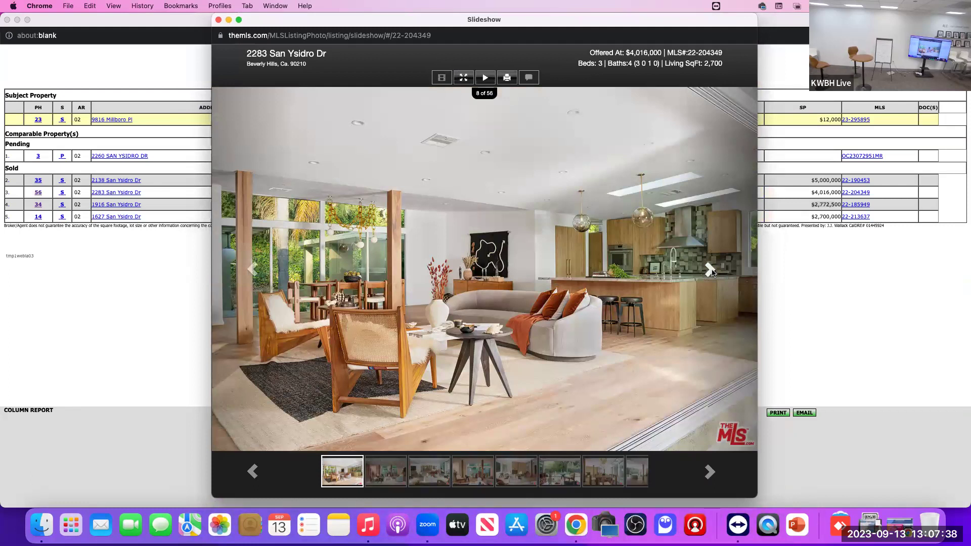
left_click(710, 269)
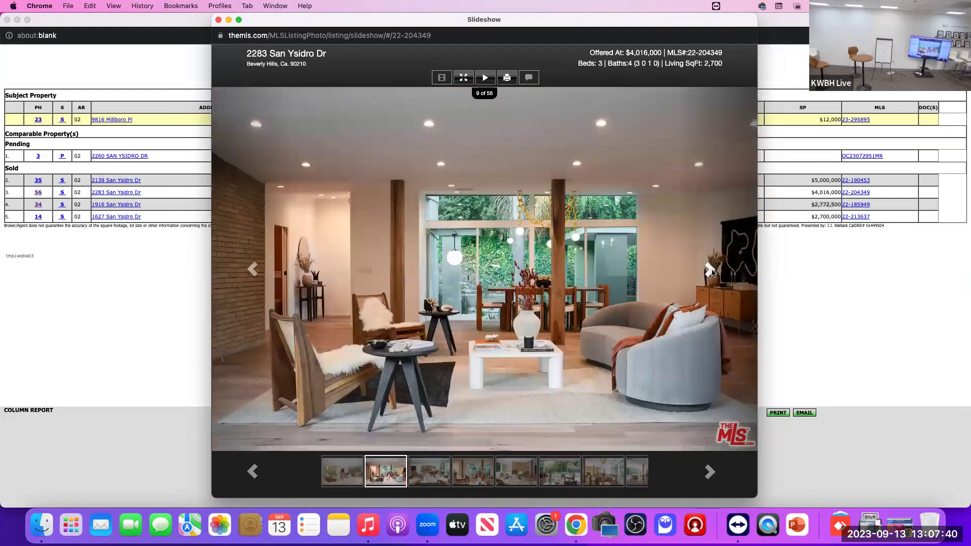
left_click(711, 271)
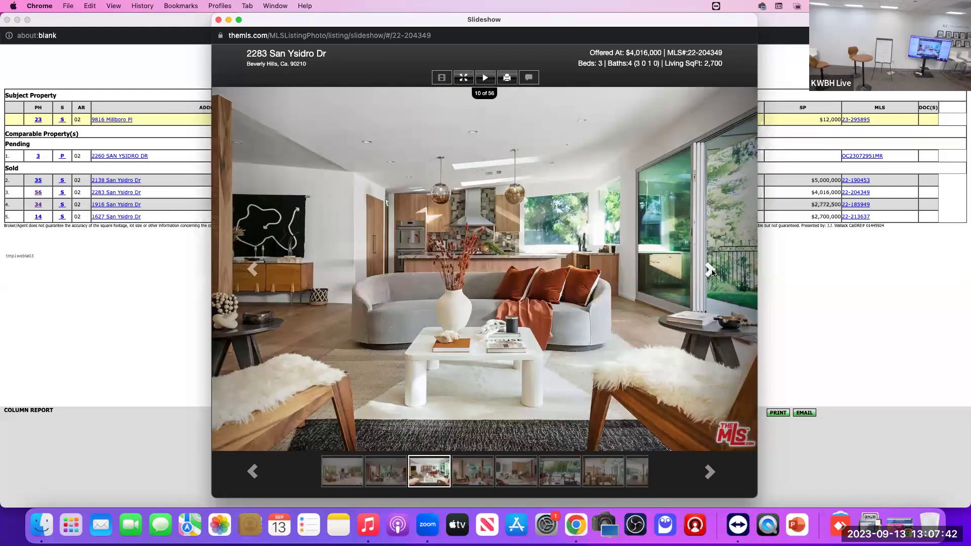
left_click(710, 271)
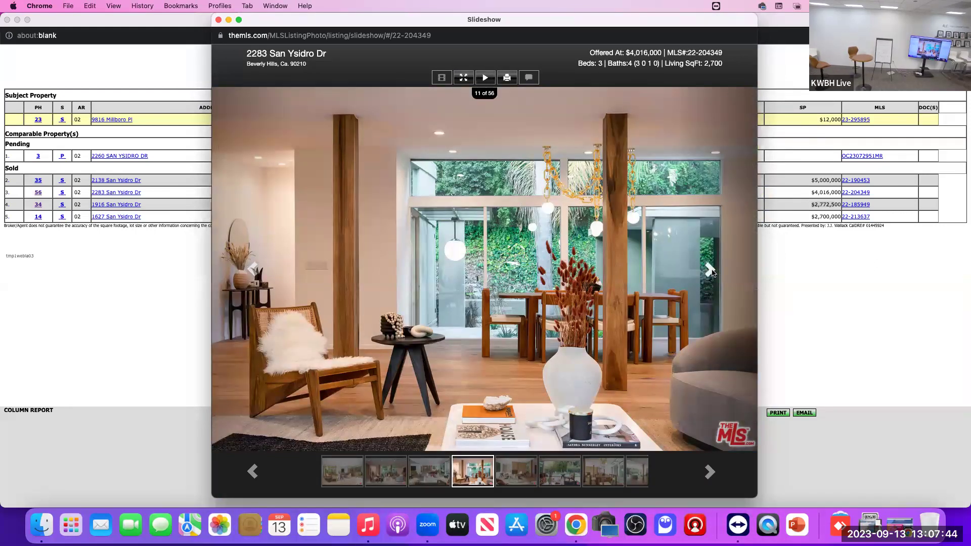
left_click(710, 271)
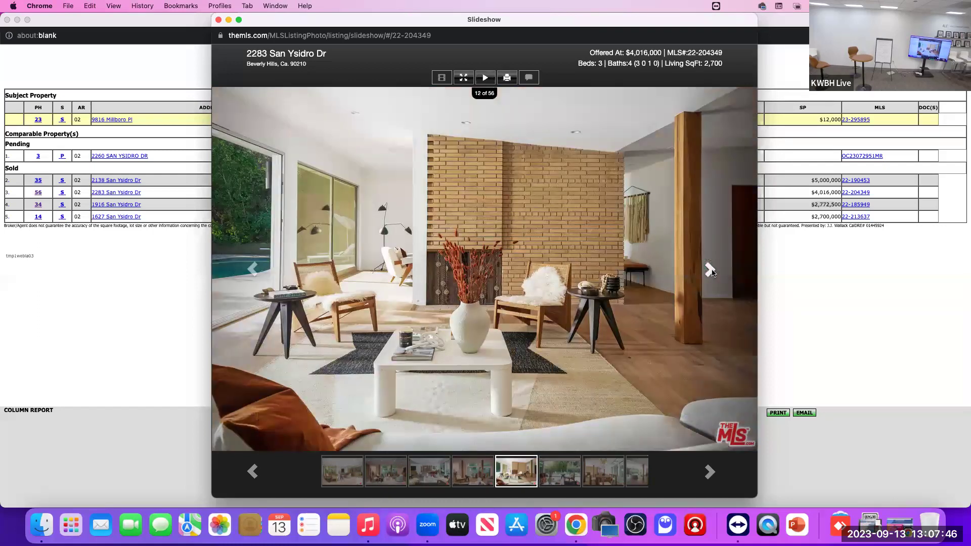
Step: Advance the photos up to 52 of 56, then close the slideshow
left_click(710, 271)
left_click(711, 271)
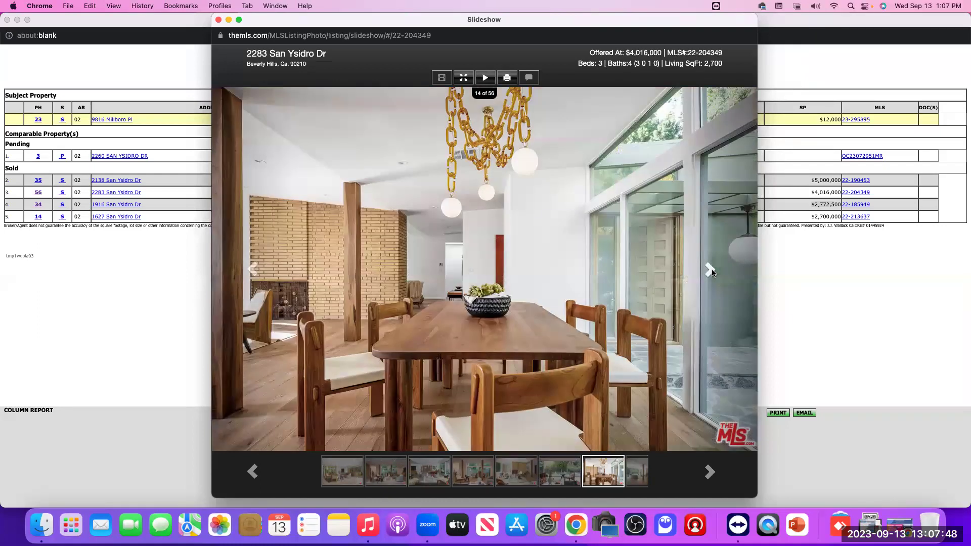
left_click(710, 271)
left_click(710, 271)
left_click(711, 271)
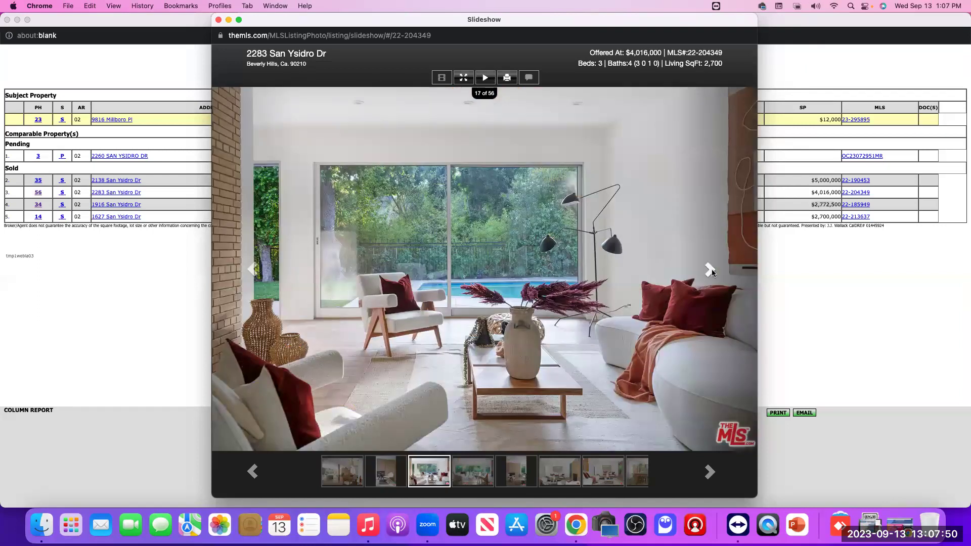
left_click(710, 270)
left_click(710, 270)
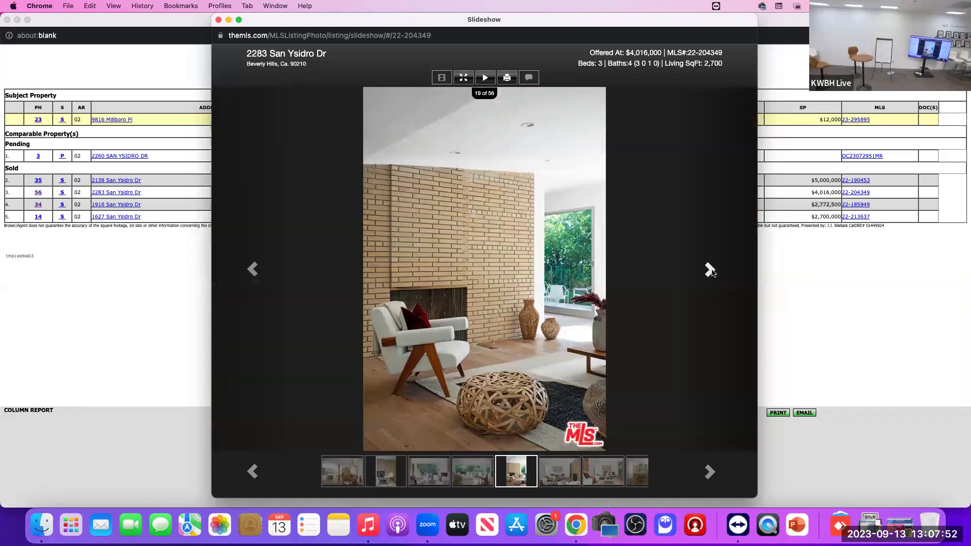
left_click(710, 271)
left_click(710, 270)
left_click(710, 270)
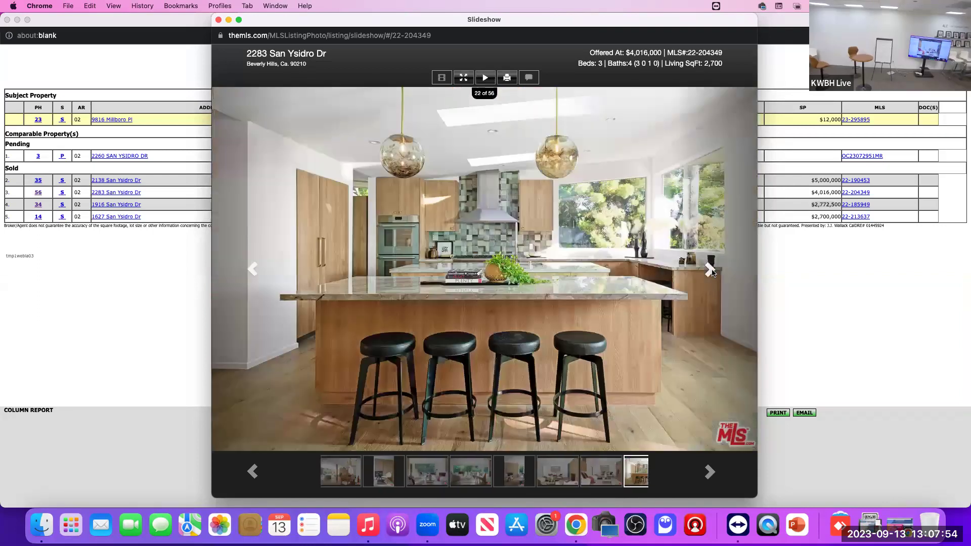
left_click(710, 271)
left_click(710, 271)
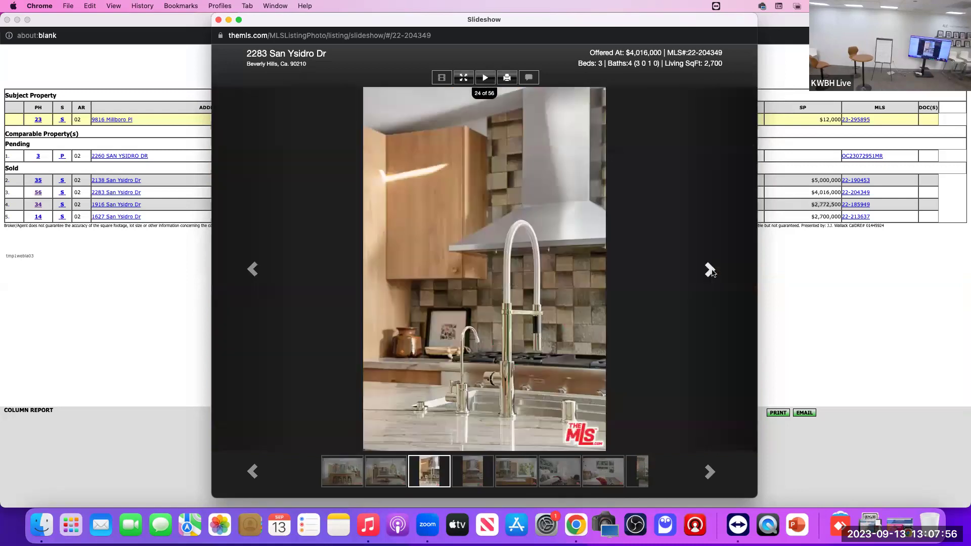
left_click(710, 271)
left_click(710, 270)
left_click(710, 271)
left_click(710, 271)
left_click(710, 270)
left_click(710, 271)
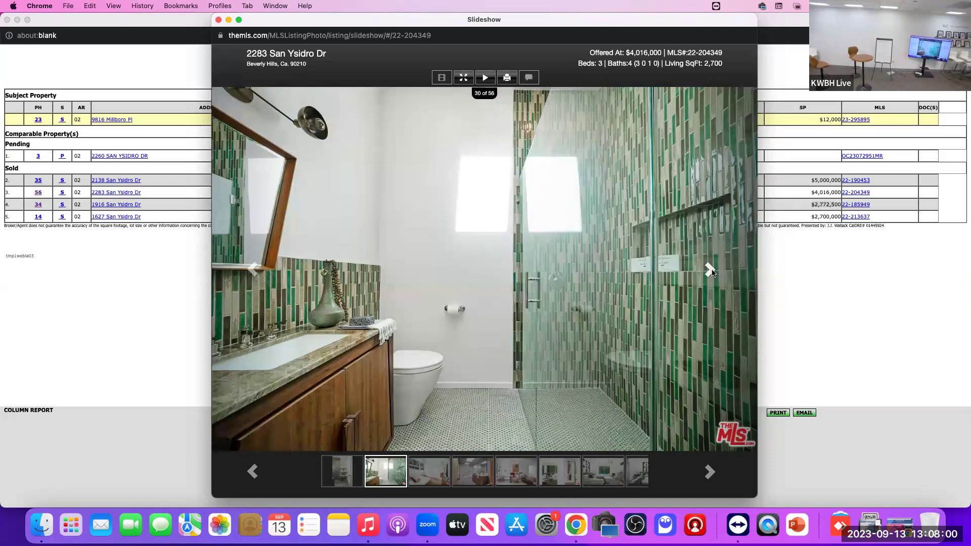
left_click(711, 271)
left_click(711, 270)
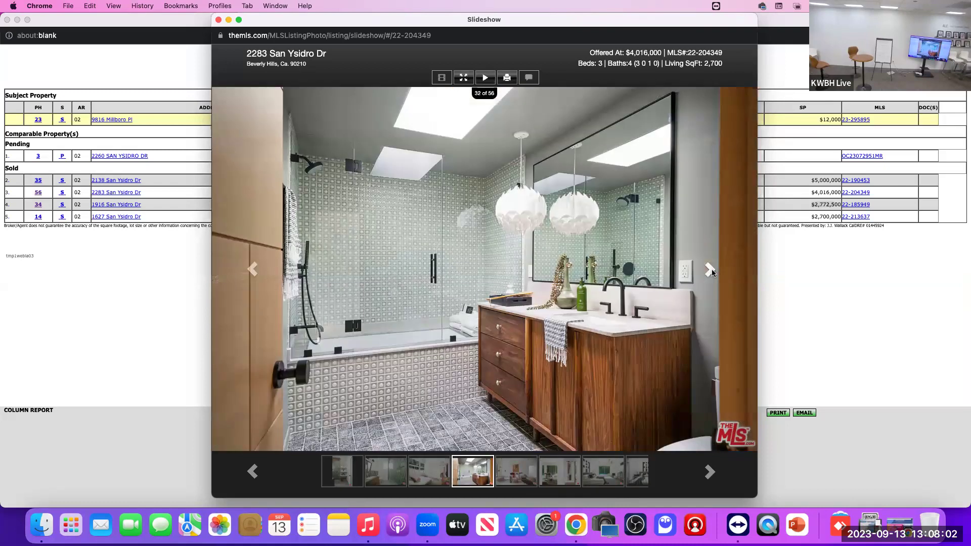
left_click(711, 271)
left_click(710, 271)
left_click(710, 271)
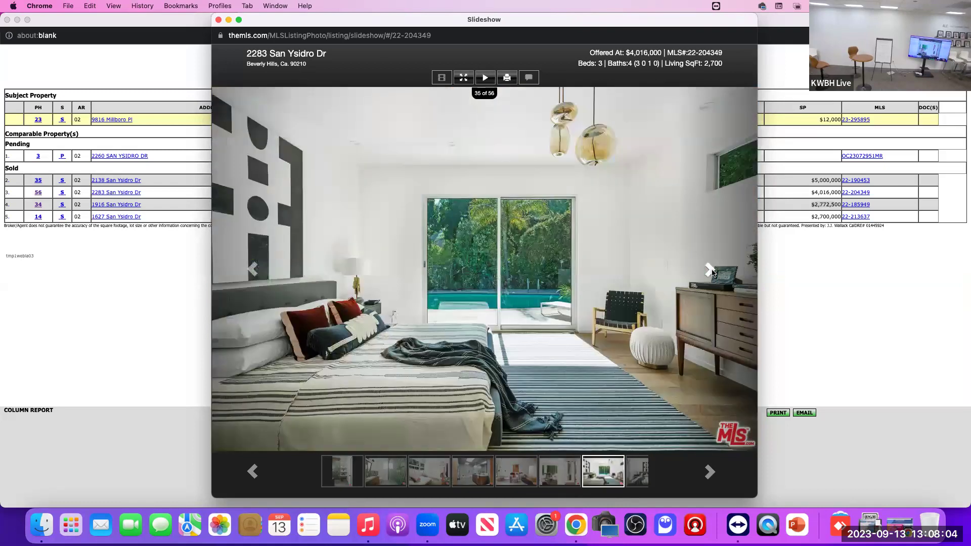
left_click(711, 270)
left_click(711, 270)
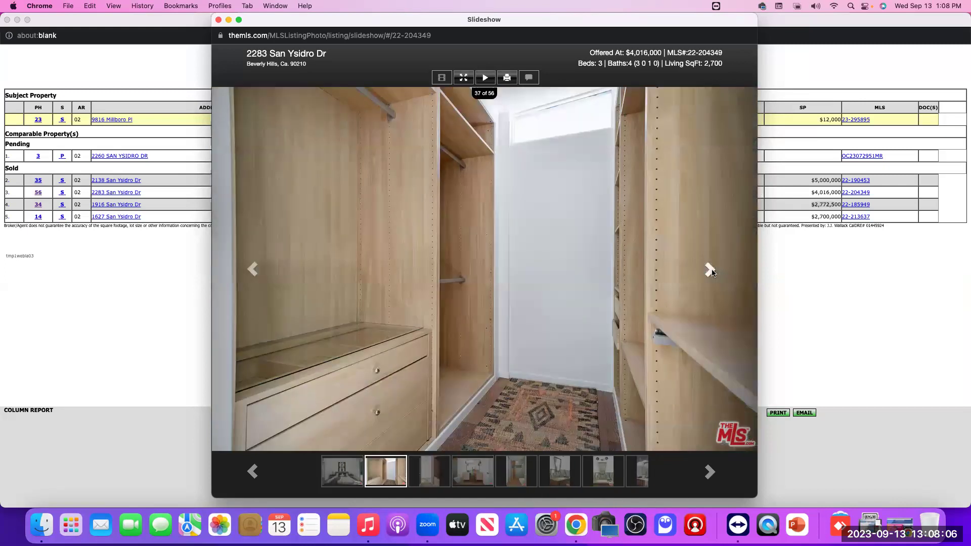
left_click(710, 270)
left_click(710, 270)
left_click(710, 270)
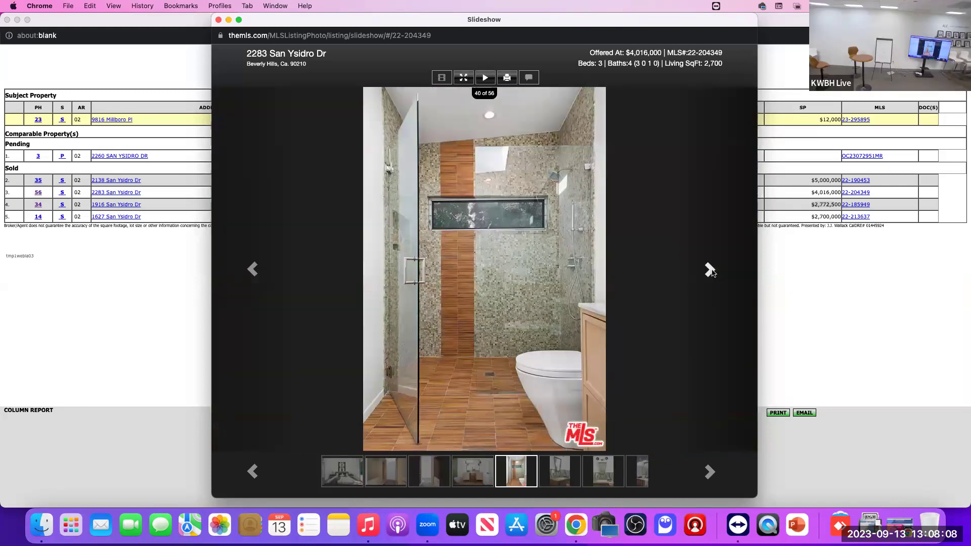
left_click(710, 270)
left_click(711, 271)
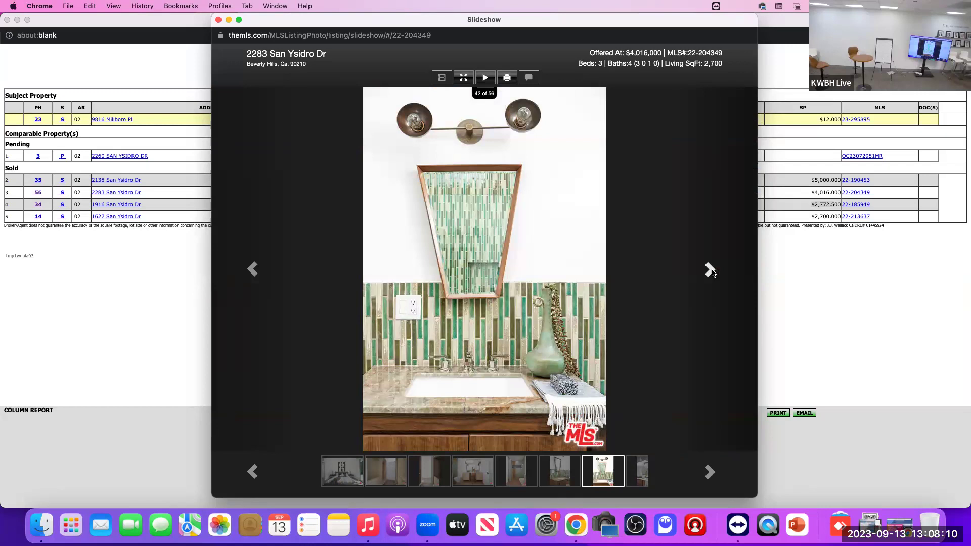
left_click(711, 271)
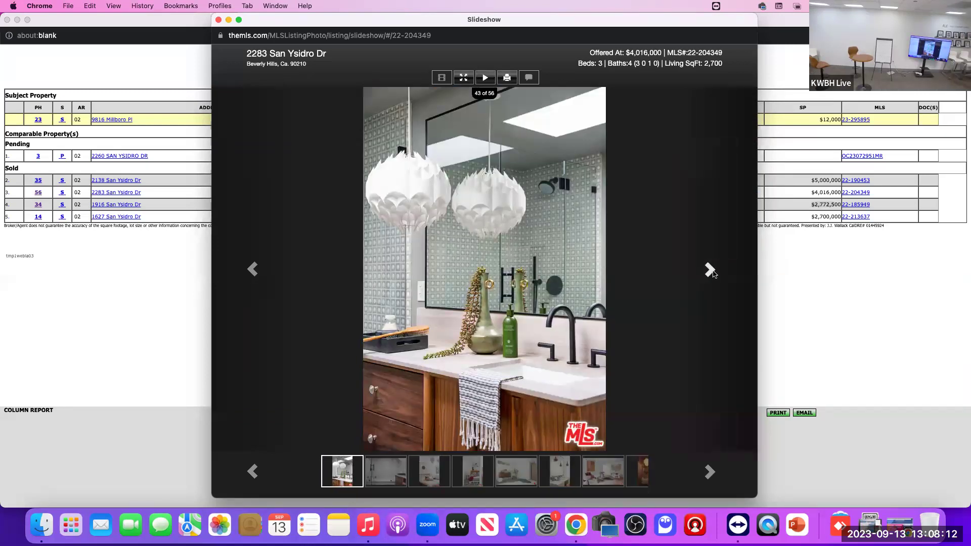
left_click(710, 271)
left_click(710, 270)
left_click(710, 270)
left_click(710, 270)
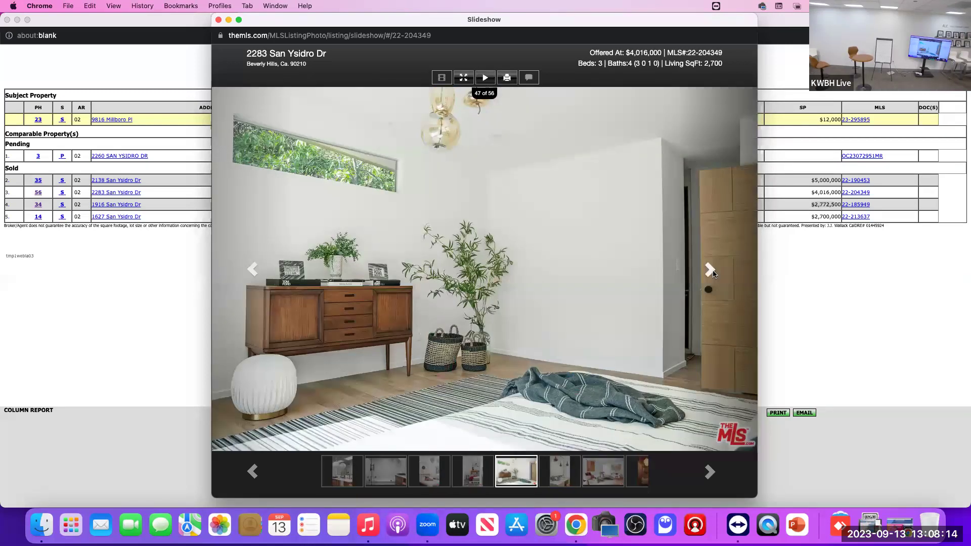
left_click(711, 271)
left_click(710, 271)
left_click(710, 271)
left_click(710, 271)
left_click(710, 271)
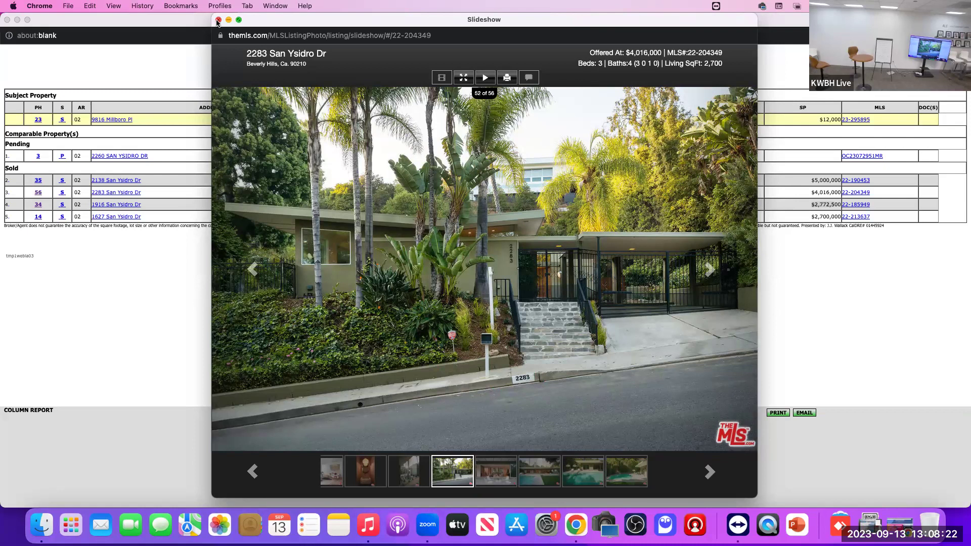
left_click(217, 20)
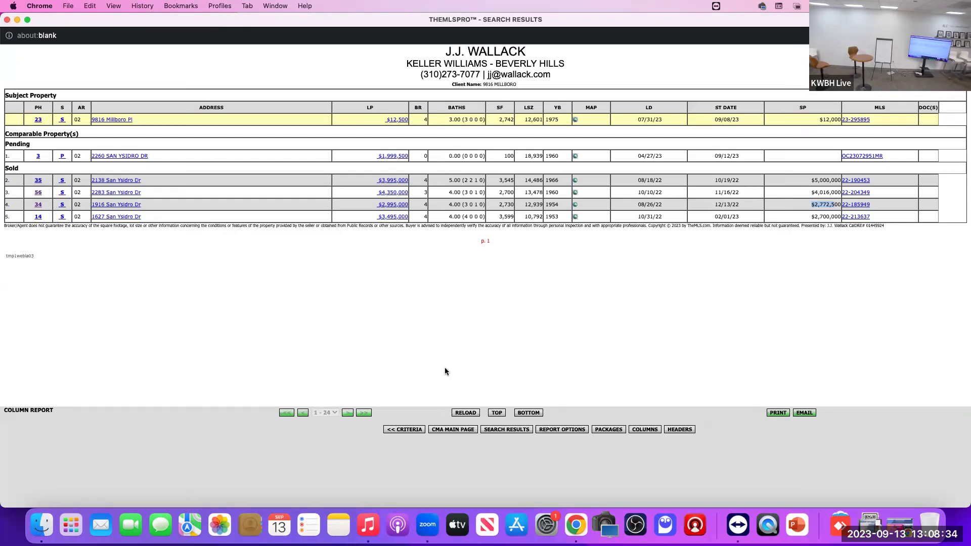
Step: Switch the report format to Feature Sheet and scroll through the listing sheets
left_click(561, 430)
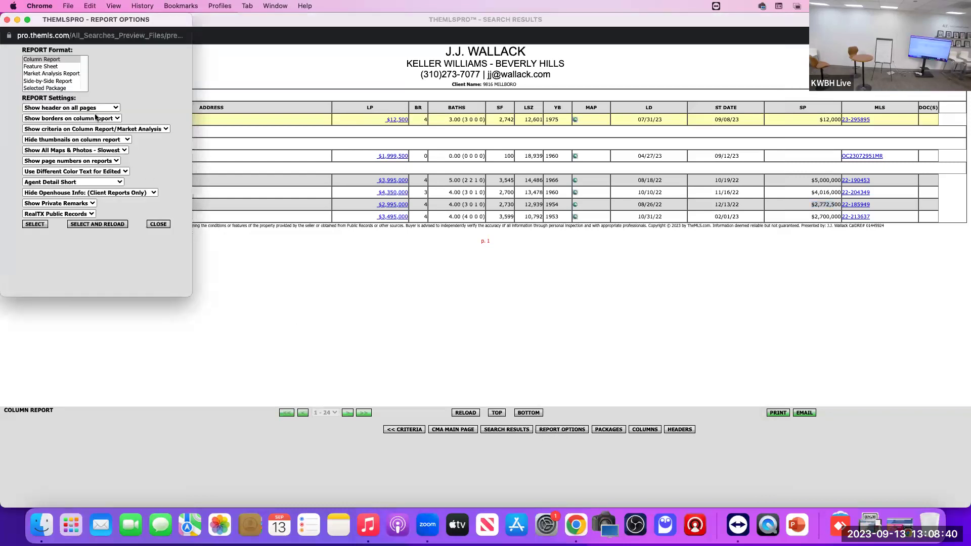
left_click(51, 66)
left_click(97, 223)
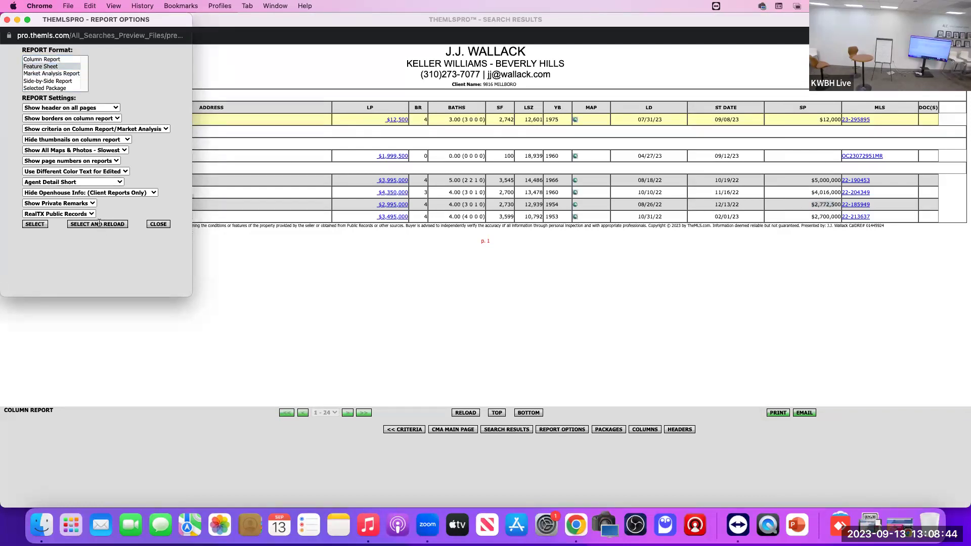
scroll(359, 230, "down", 10)
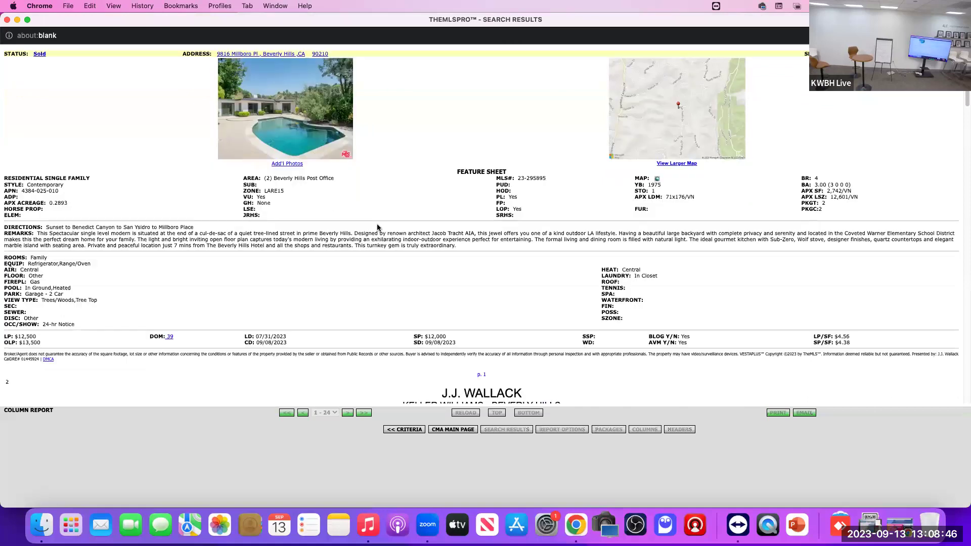
scroll(373, 227, "down", 20)
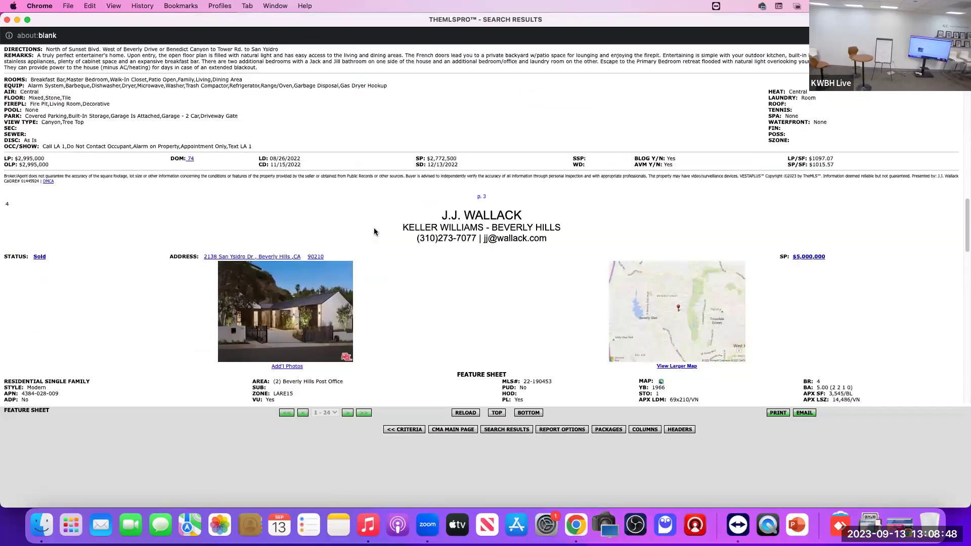
scroll(374, 237, "down", 10)
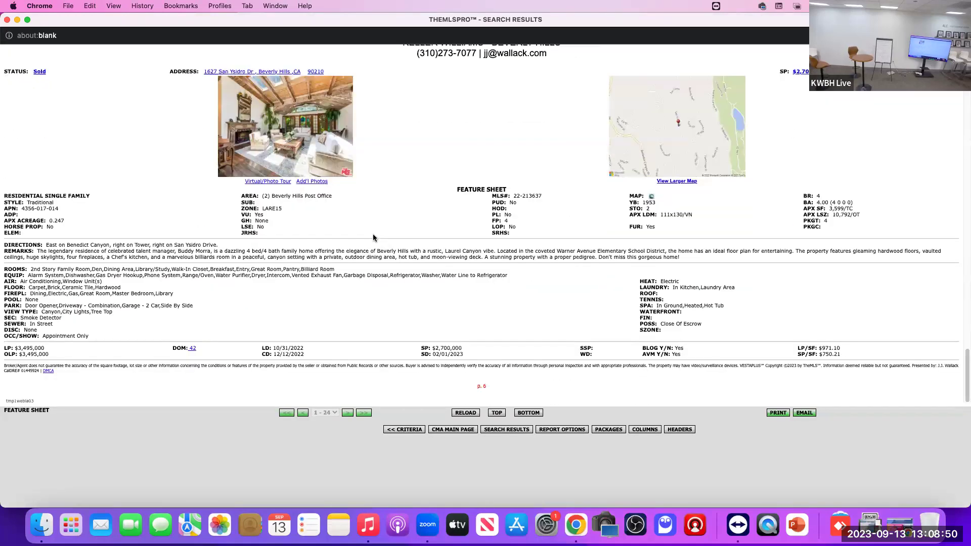
scroll(369, 263, "down", 20)
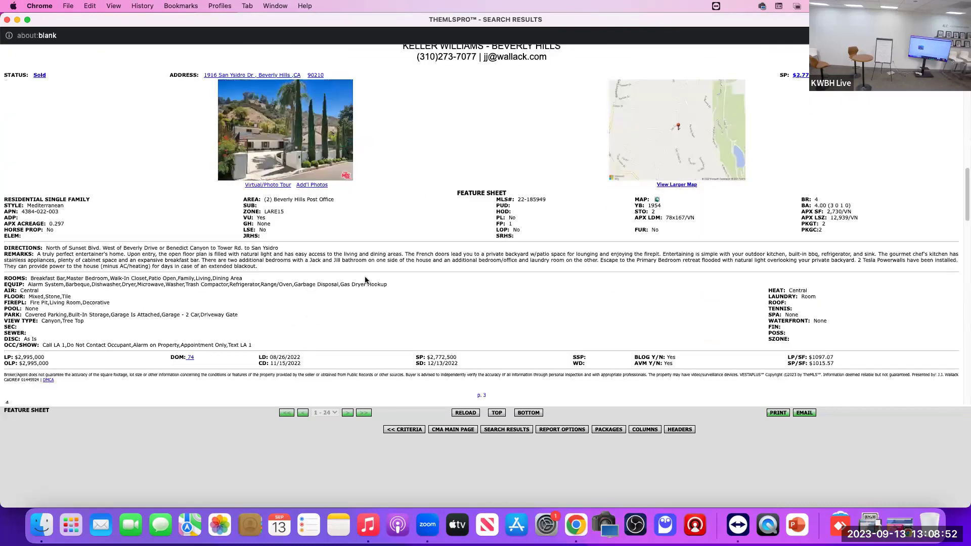
scroll(375, 281, "down", 1)
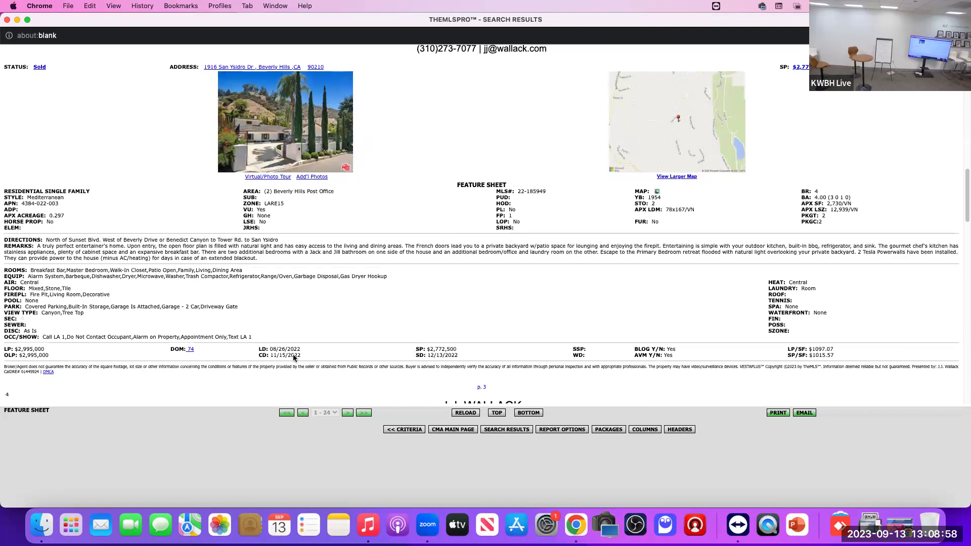
Step: Highlight the $2,995,000 original list price and sale price figures, then keep scrolling the sheets
triple_click(20, 355)
left_click_drag(44, 350, 15, 349)
left_click_drag(166, 355, 201, 350)
left_click(202, 351)
scroll(404, 349, "down", 1)
scroll(404, 349, "down", 13)
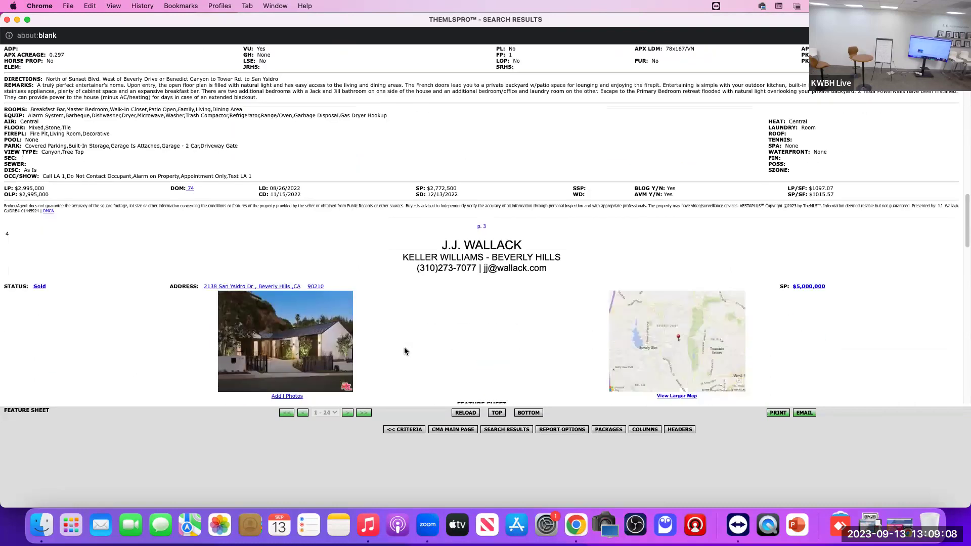
Step: Switch the CMA to the Market Analysis Report format covering 1 pending and 4 sold listings
left_click(552, 431)
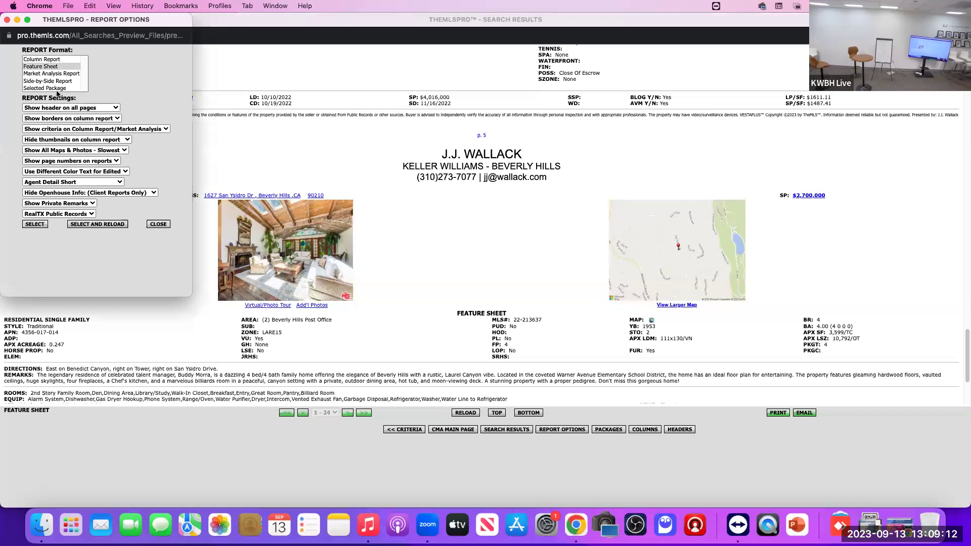
left_click(49, 74)
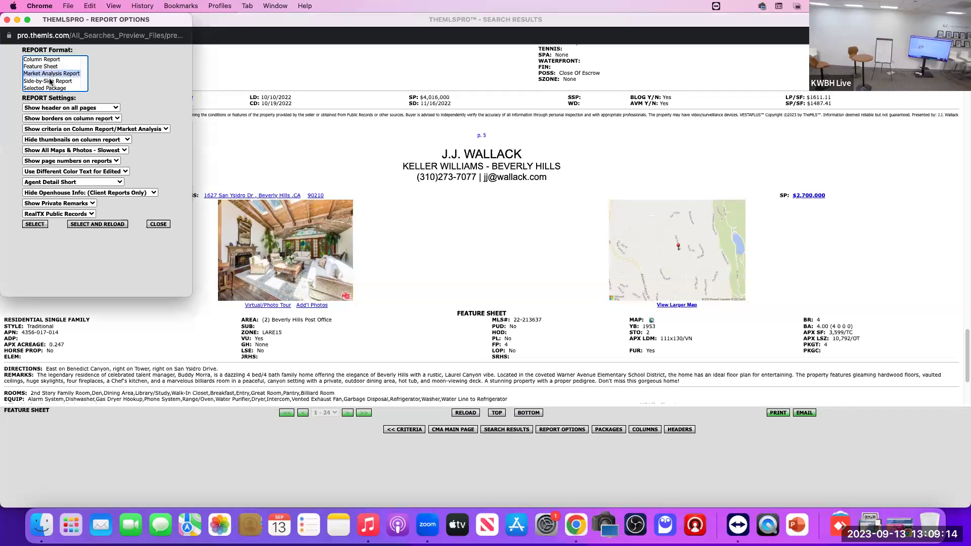
left_click(96, 224)
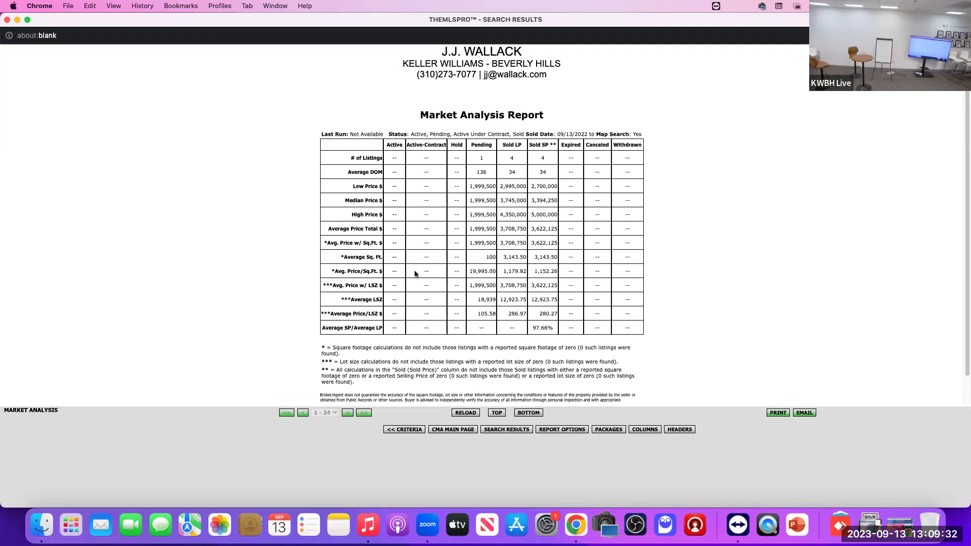
left_click(504, 431)
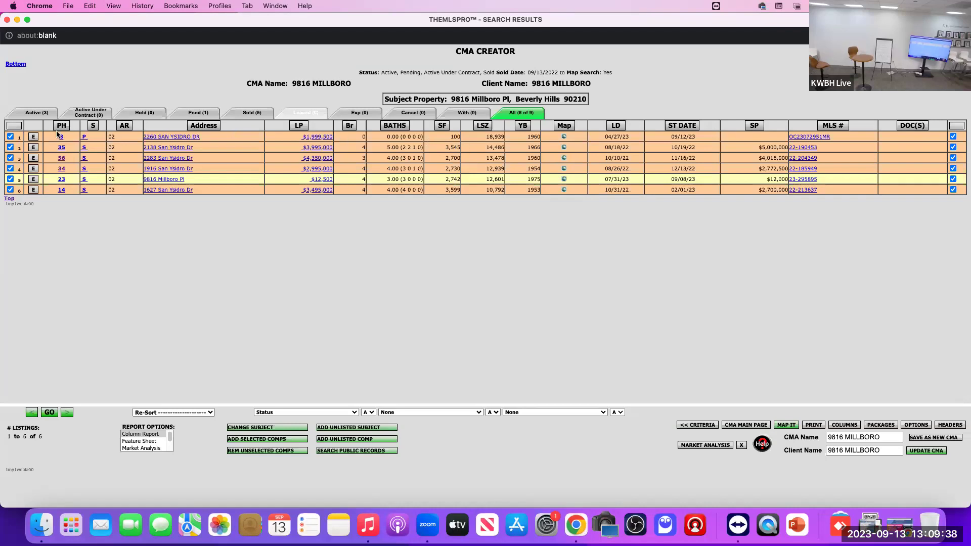
left_click(10, 136)
left_click(192, 412)
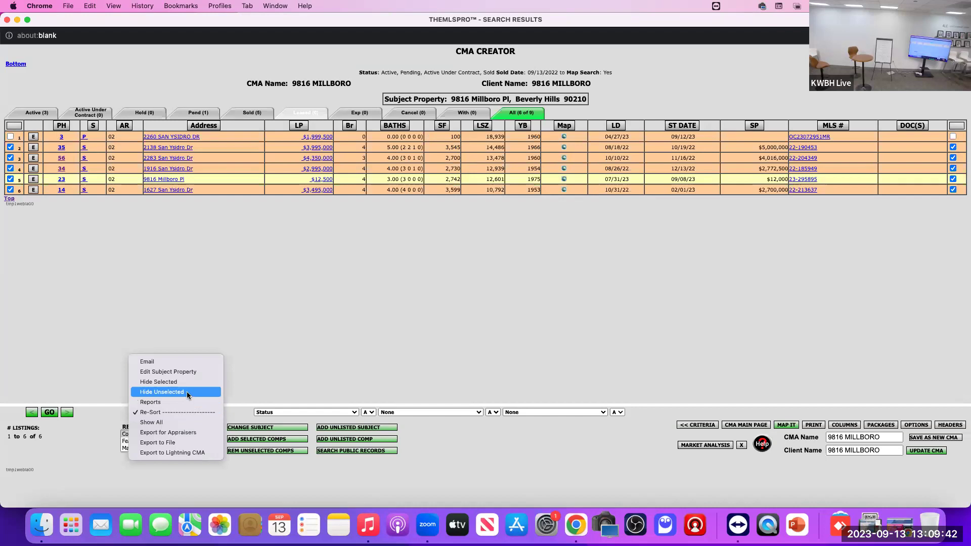
left_click(259, 374)
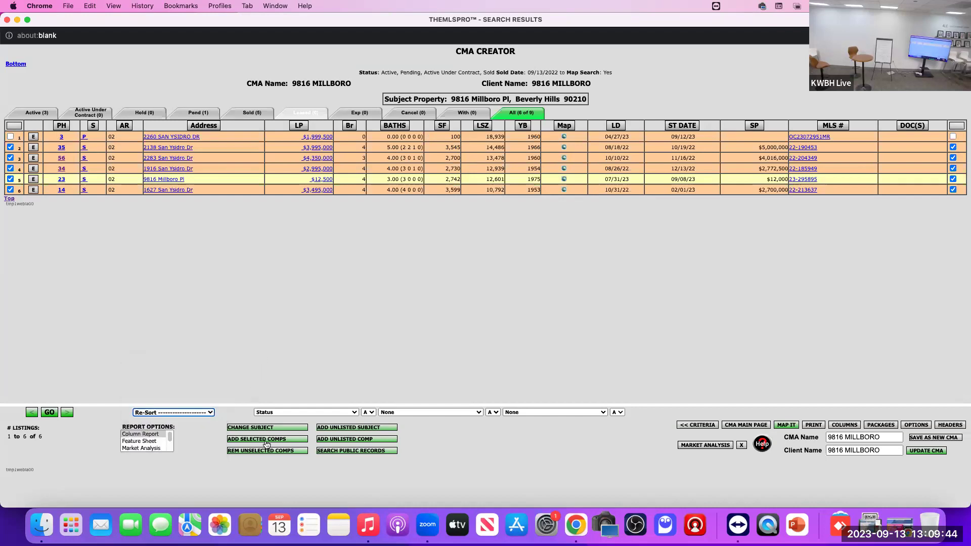
left_click(266, 451)
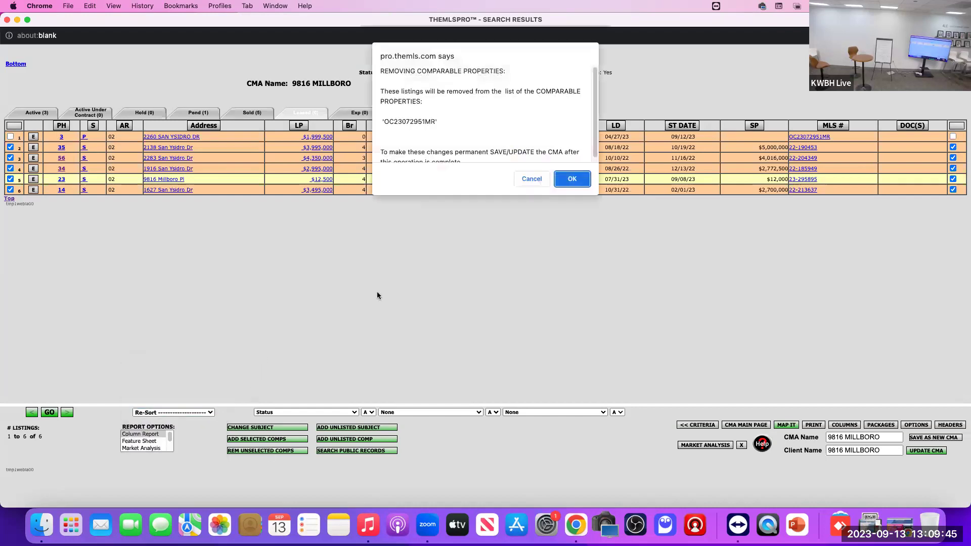
left_click(571, 179)
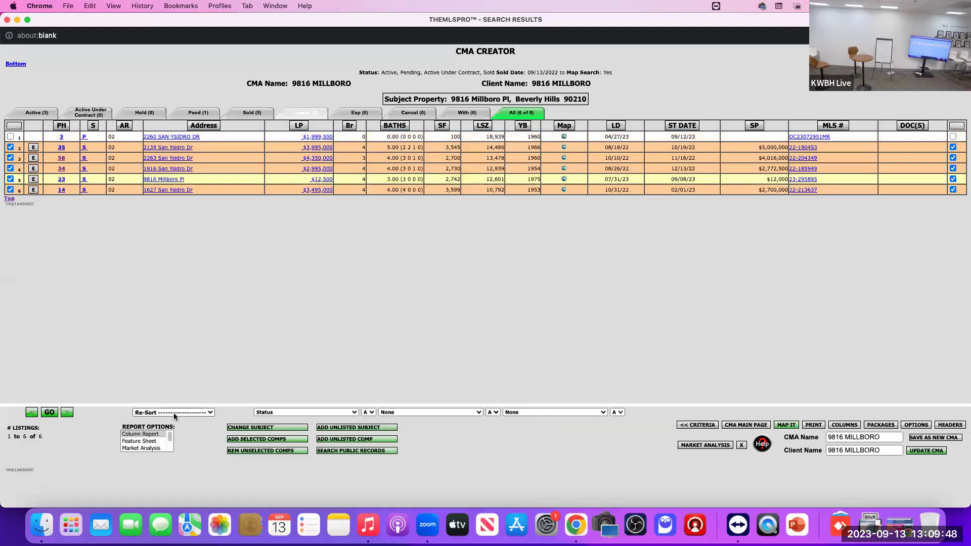
Step: Hide unselected listings and regenerate the column report with the subject and four sold comps
left_click(174, 412)
left_click(151, 391)
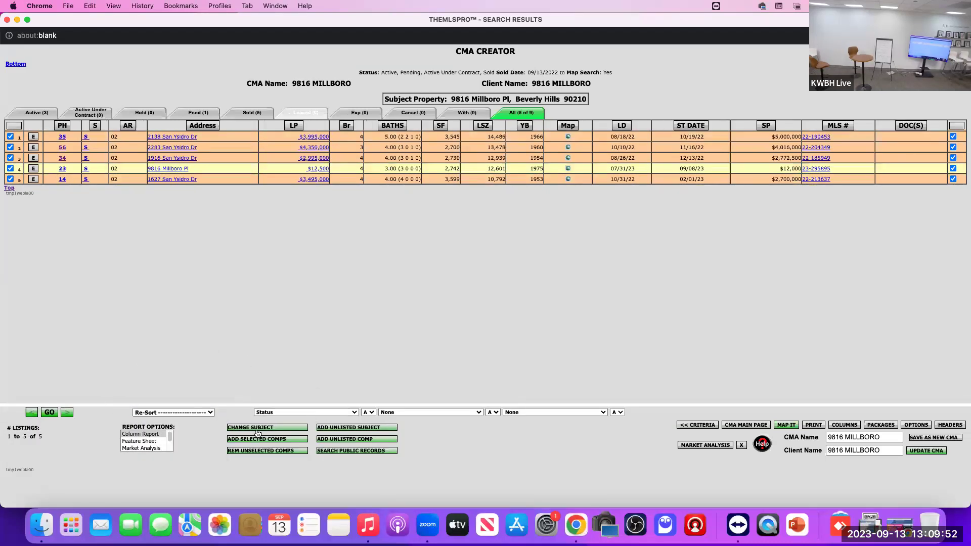
left_click(172, 411)
left_click(174, 404)
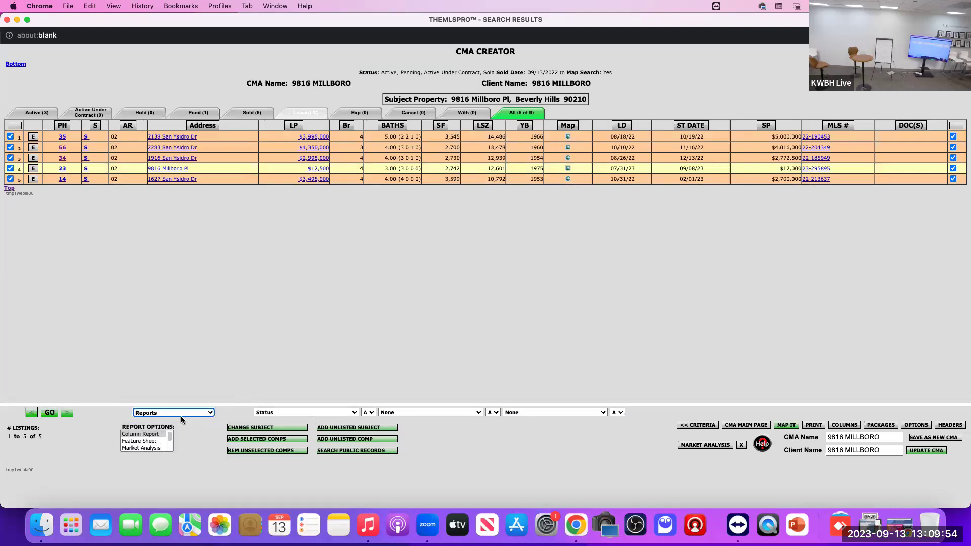
left_click(50, 413)
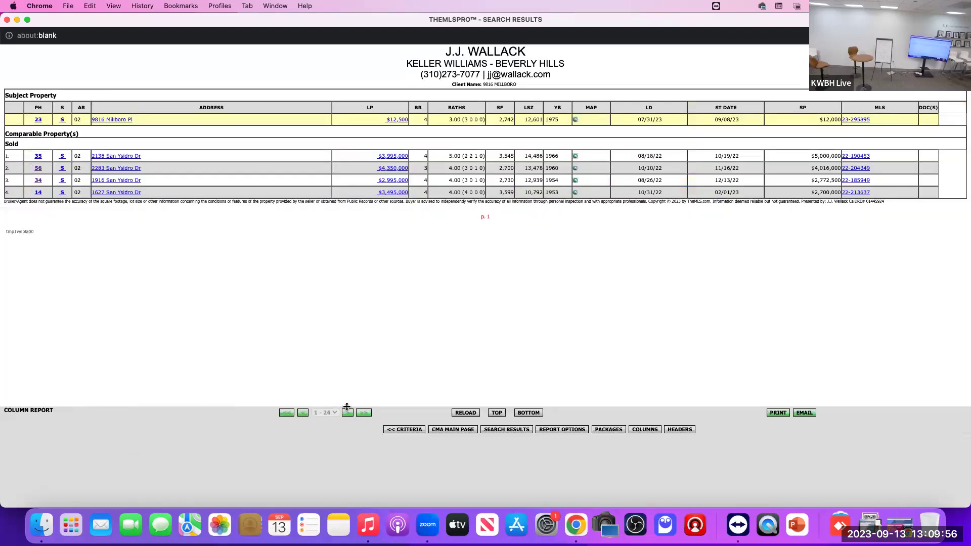
Step: Reload the Market Analysis Report for the four sold comparables
left_click(560, 429)
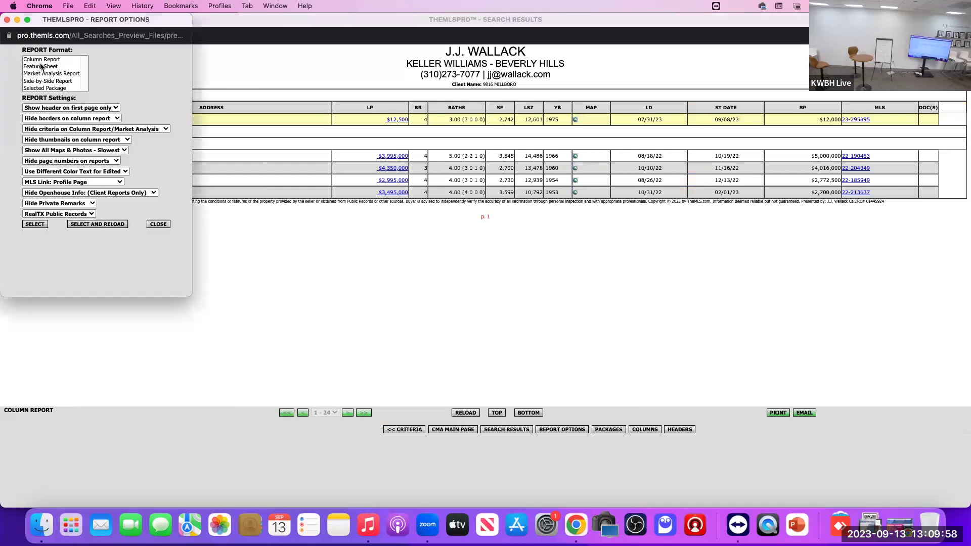
left_click(47, 73)
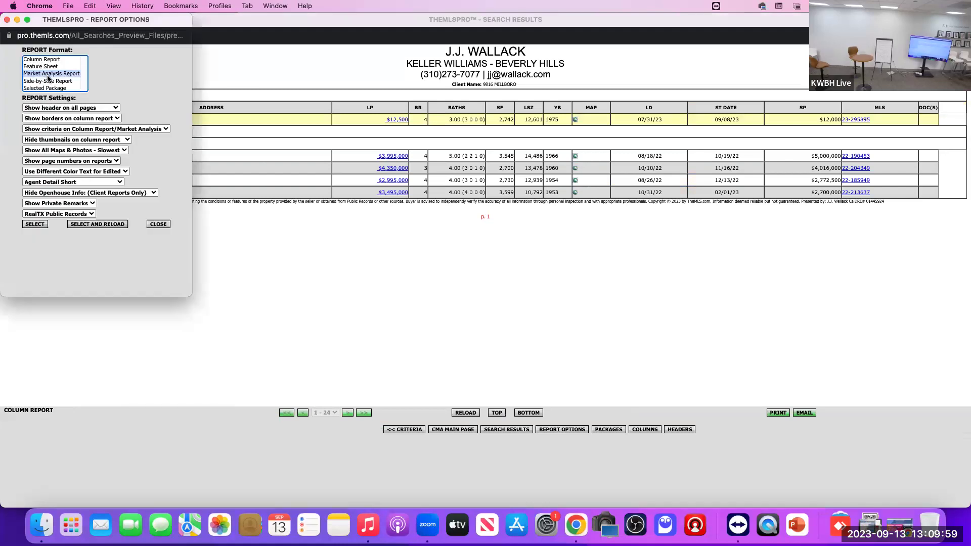
left_click(98, 224)
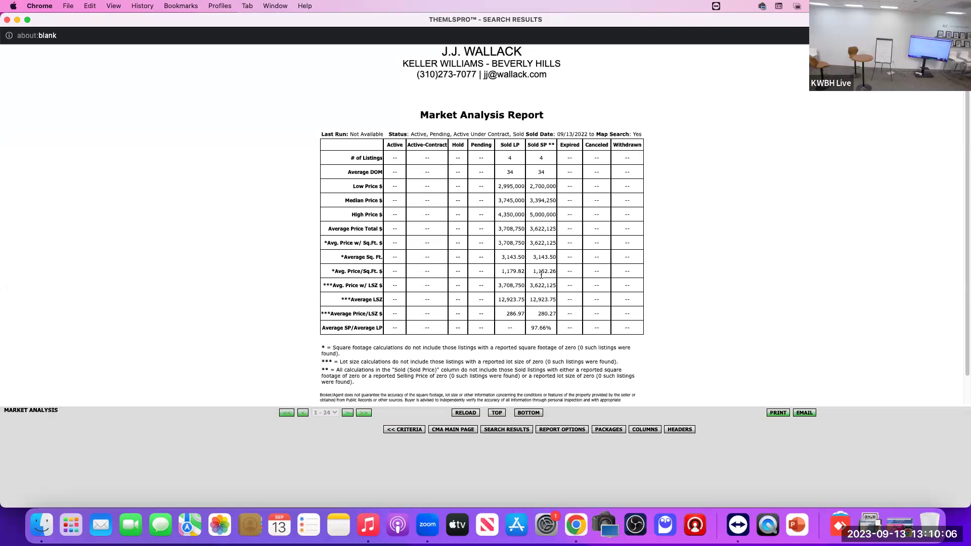
Step: Review the sold price per sq ft figures (LP 1,179.82, SP 1,152.26), then close the report window
left_click_drag(503, 272, 550, 273)
left_click(507, 272)
left_click_drag(503, 273, 522, 273)
left_click_drag(534, 270, 553, 270)
left_click(8, 21)
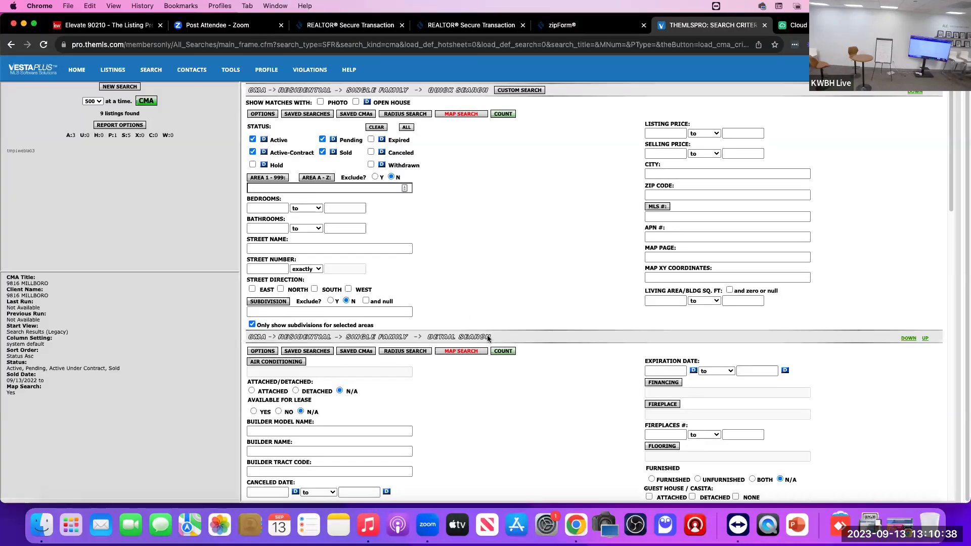